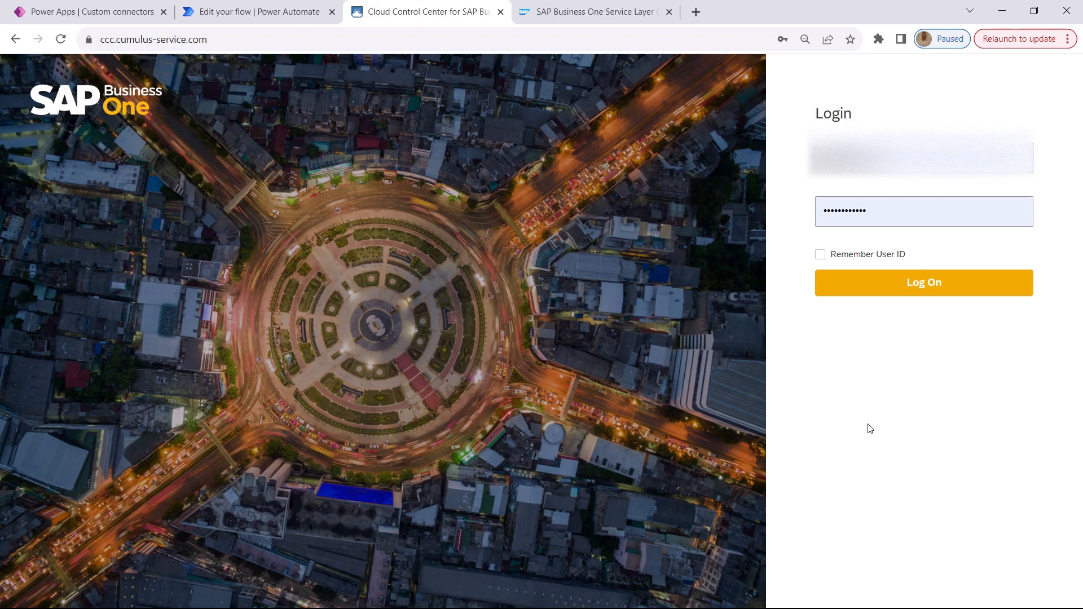
Log on to the Cloud Control Center and show the software components of the HANA FP2305 service unit
{"action": "left_click", "coordinate": [890, 304]}
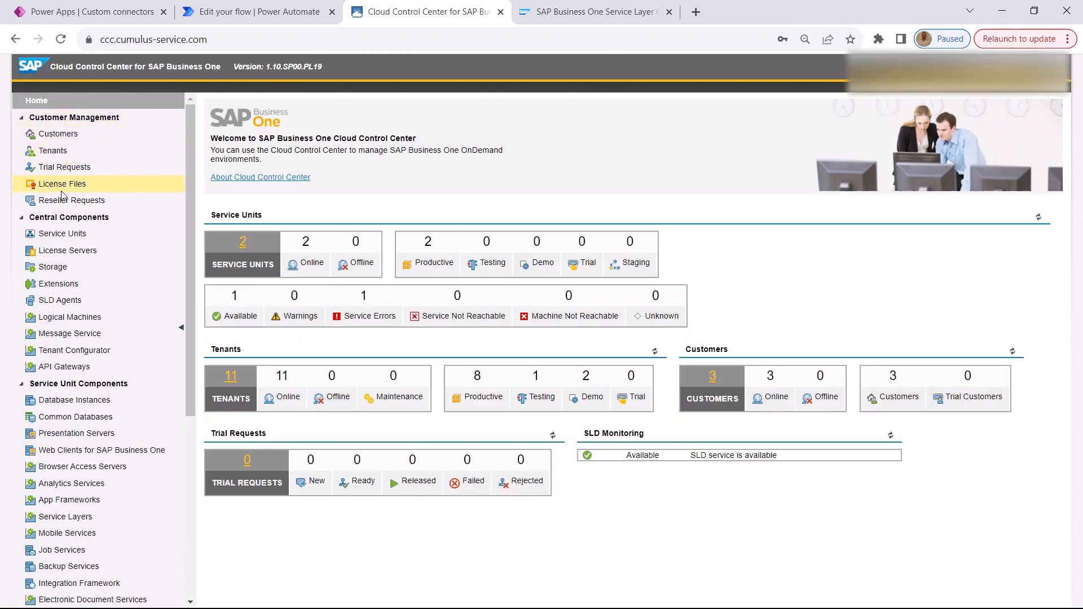
{"action": "left_click", "coordinate": [57, 234]}
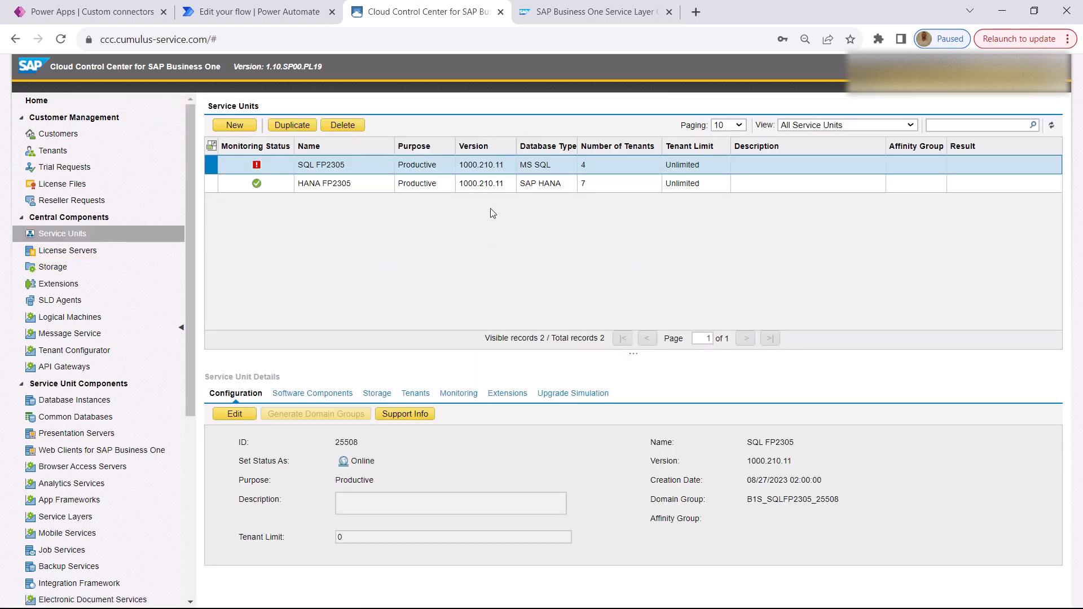
{"action": "left_click", "coordinate": [321, 184]}
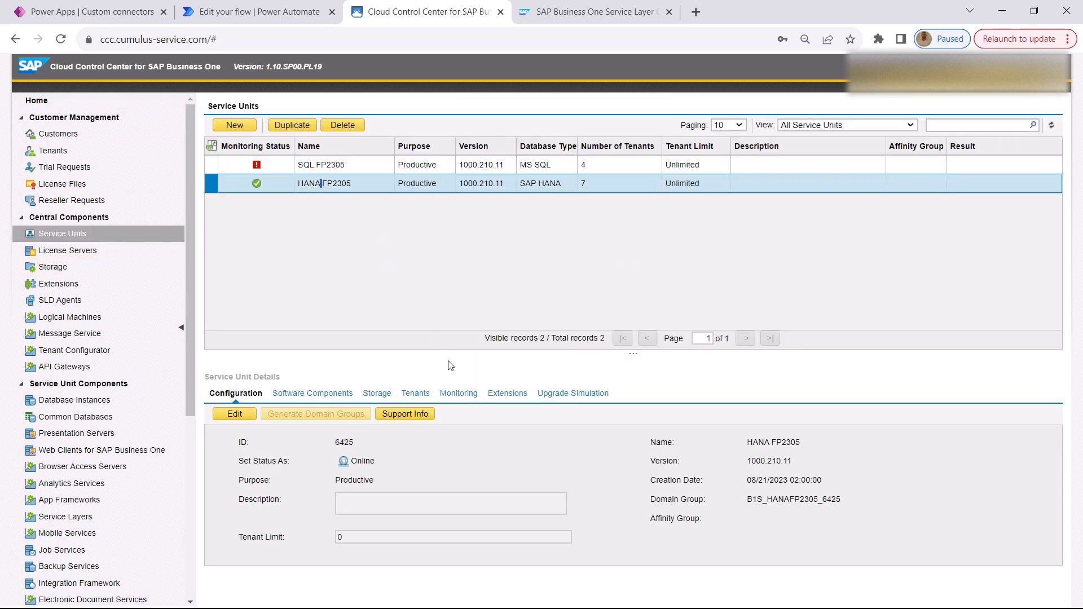
{"action": "left_click_drag", "start_coordinate": [450, 352], "coordinate": [465, 219]}
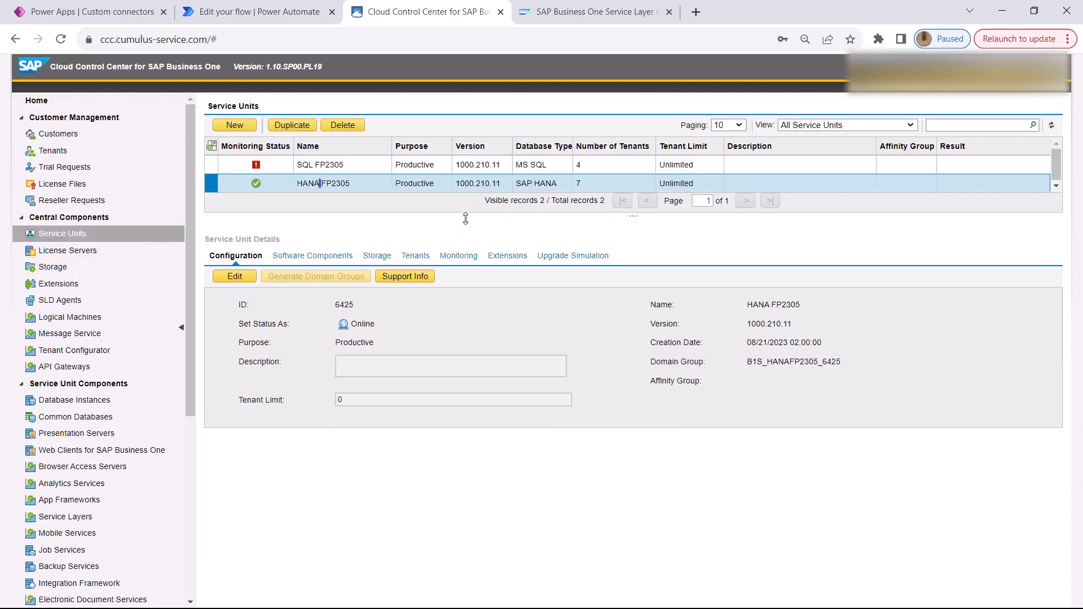
{"action": "left_click", "coordinate": [311, 259]}
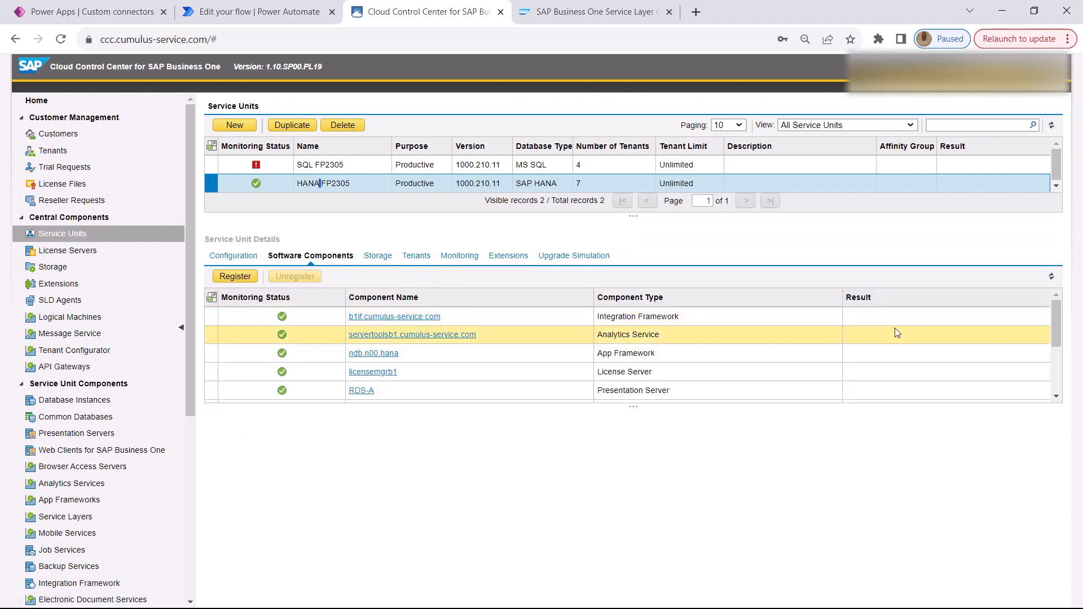
Open the unit's Service Layer component and follow its service URL on port 50000, showing the full address
{"action": "scroll", "coordinate": [891, 333], "scroll_direction": "down", "scroll_amount": 3}
{"action": "left_click", "coordinate": [468, 320]}
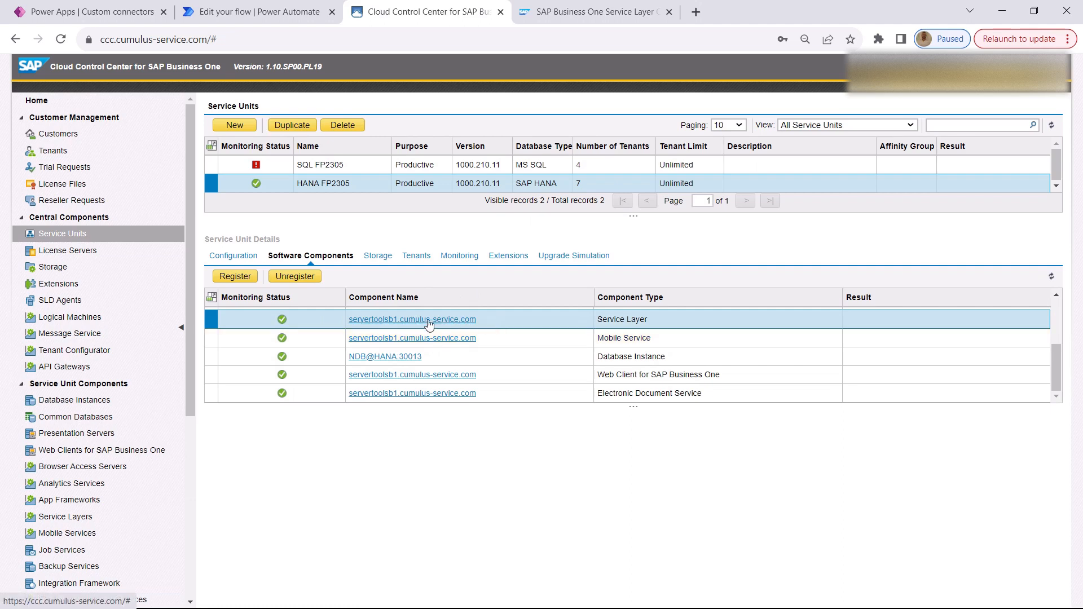
{"action": "left_click", "coordinate": [410, 321]}
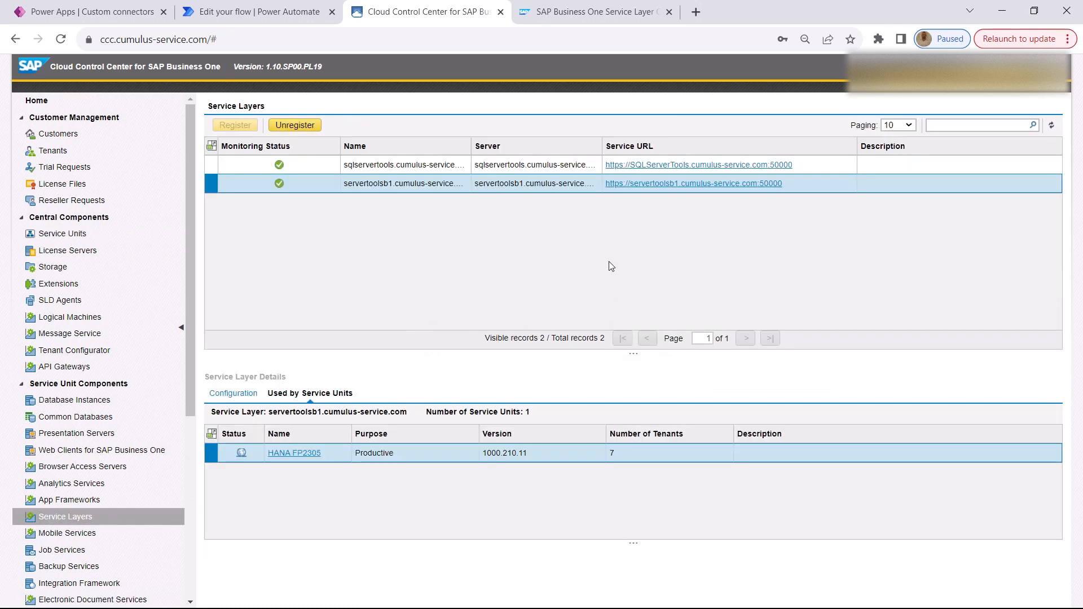
{"action": "left_click", "coordinate": [699, 184]}
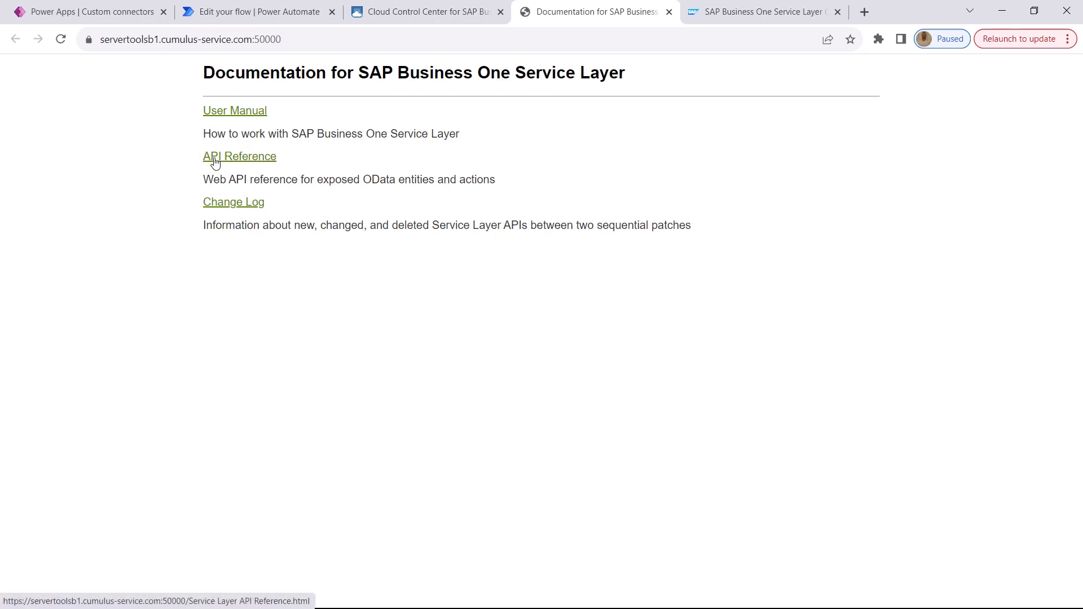
{"action": "left_click", "coordinate": [161, 42]}
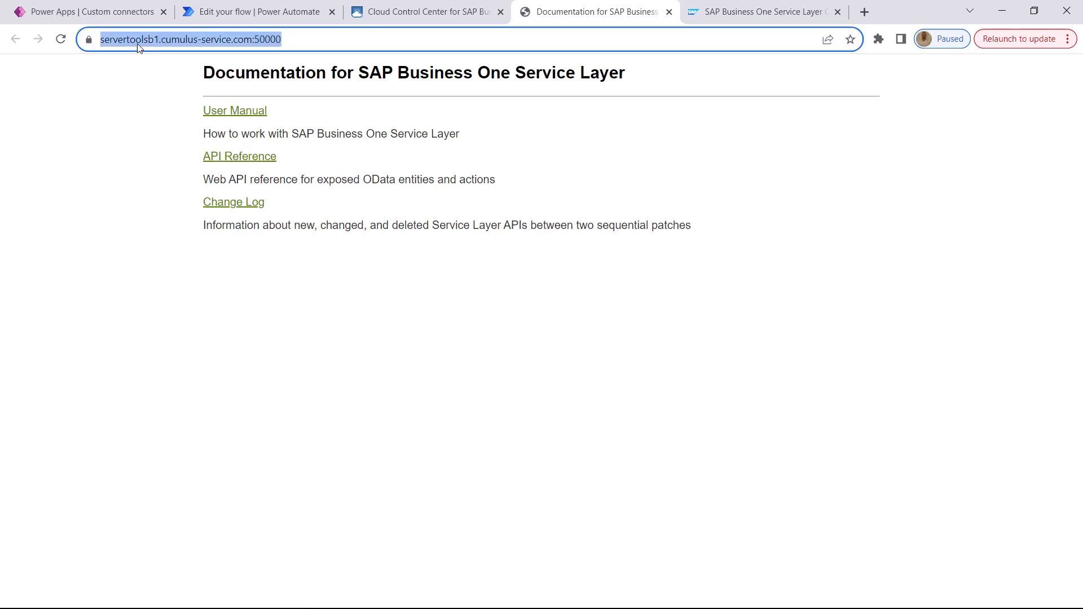
{"action": "left_click", "coordinate": [137, 40]}
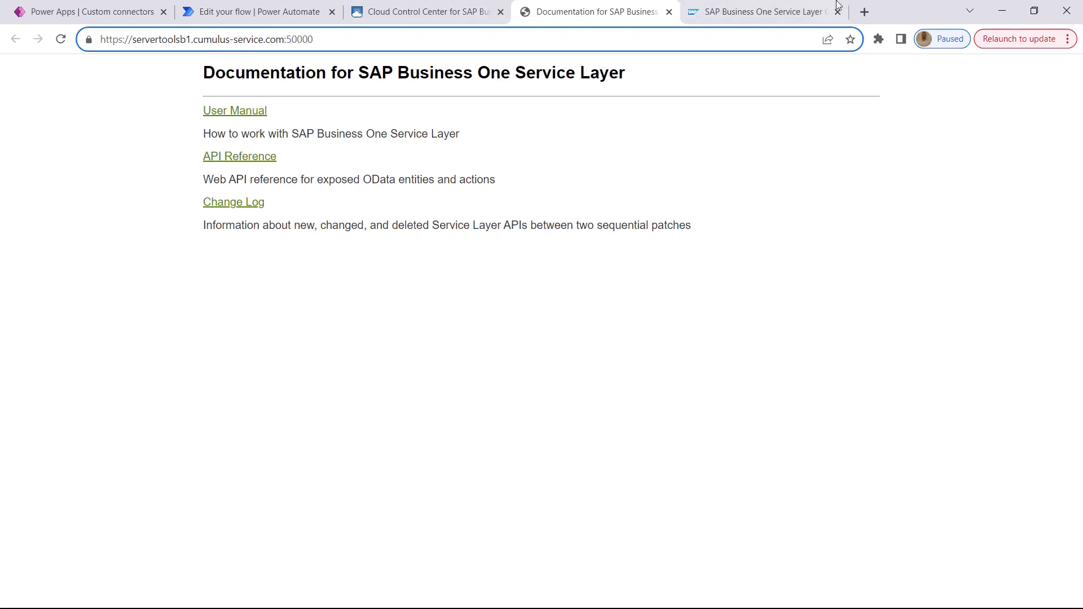
Examine the Service Layer Controller configuration, especially the Authorization entry in Cors Allowed Headers and the Advanced Configuration section
{"action": "key", "text": "ctrl+Tab"}
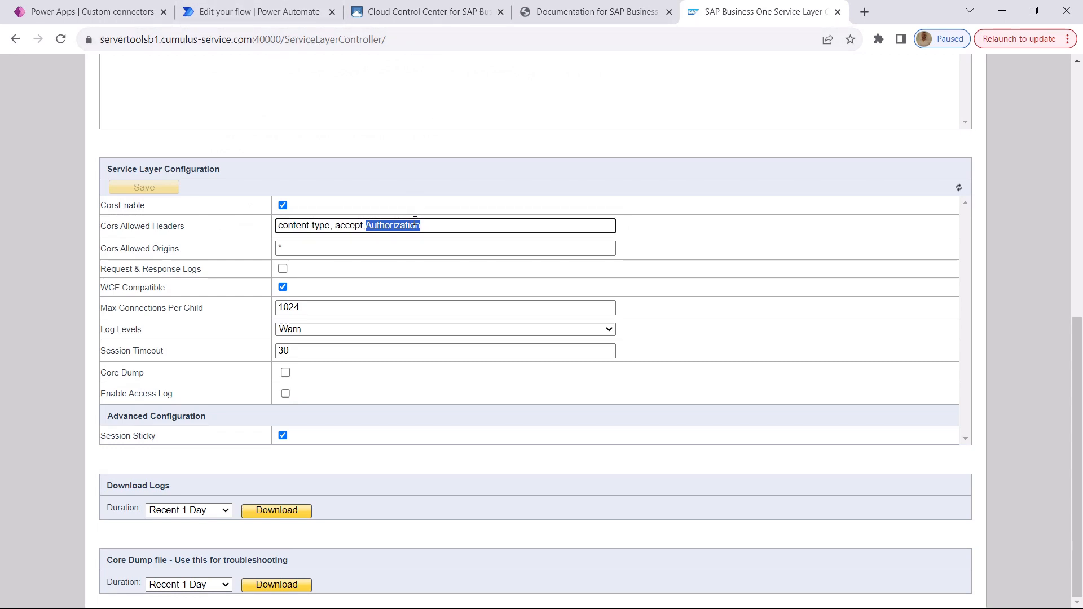
{"action": "scroll", "coordinate": [563, 220], "scroll_direction": "up", "scroll_amount": 4}
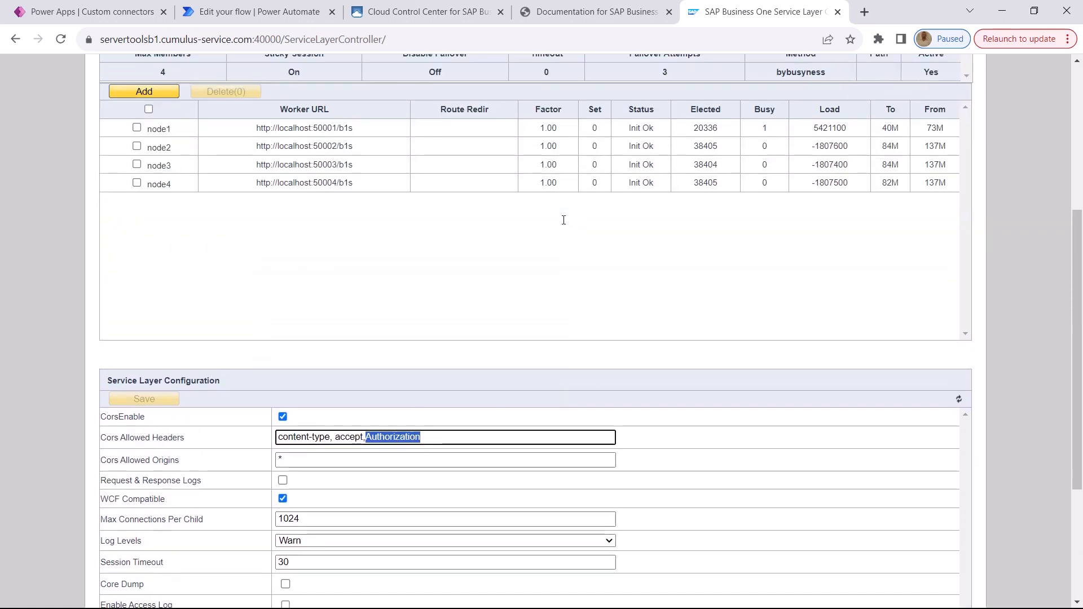
{"action": "scroll", "coordinate": [564, 229], "scroll_direction": "down", "scroll_amount": 3}
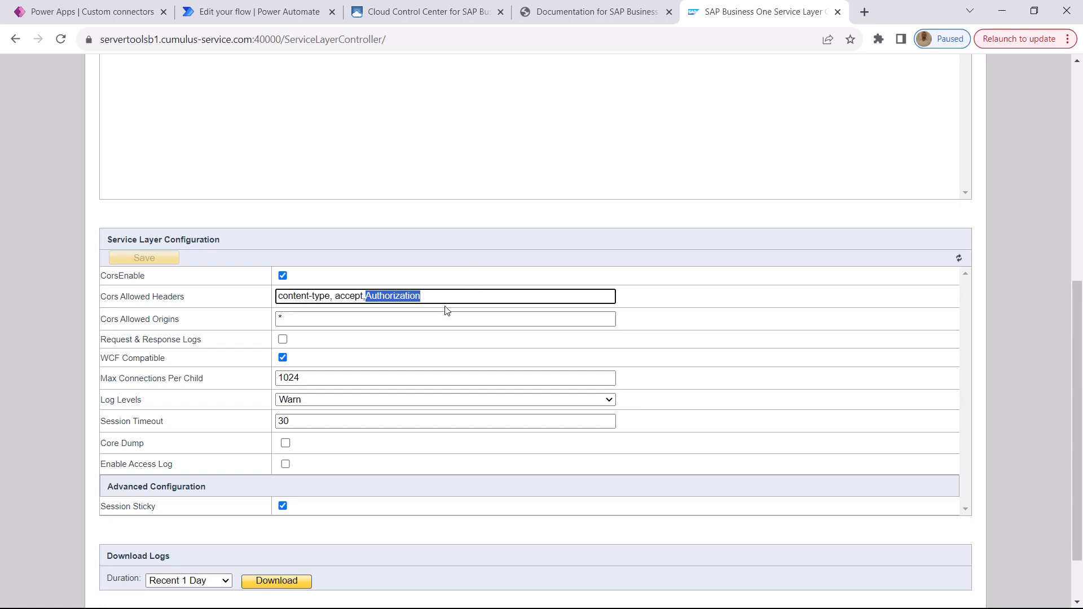
{"action": "left_click_drag", "start_coordinate": [445, 298], "coordinate": [367, 299]}
{"action": "left_click_drag", "start_coordinate": [202, 489], "coordinate": [114, 490]}
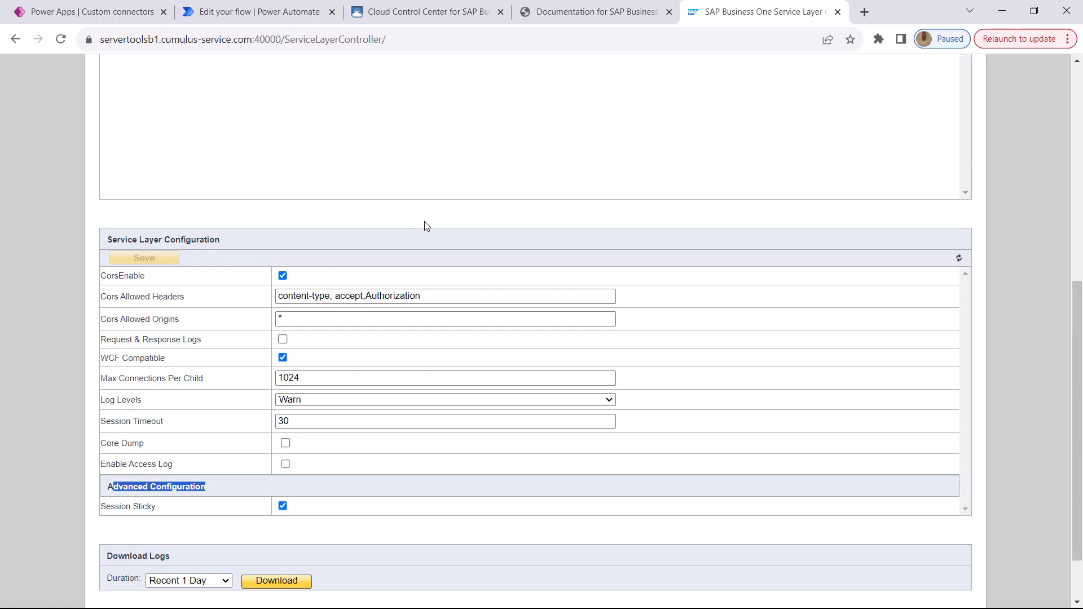
{"action": "left_click_drag", "start_coordinate": [1076, 455], "coordinate": [1076, 455]}
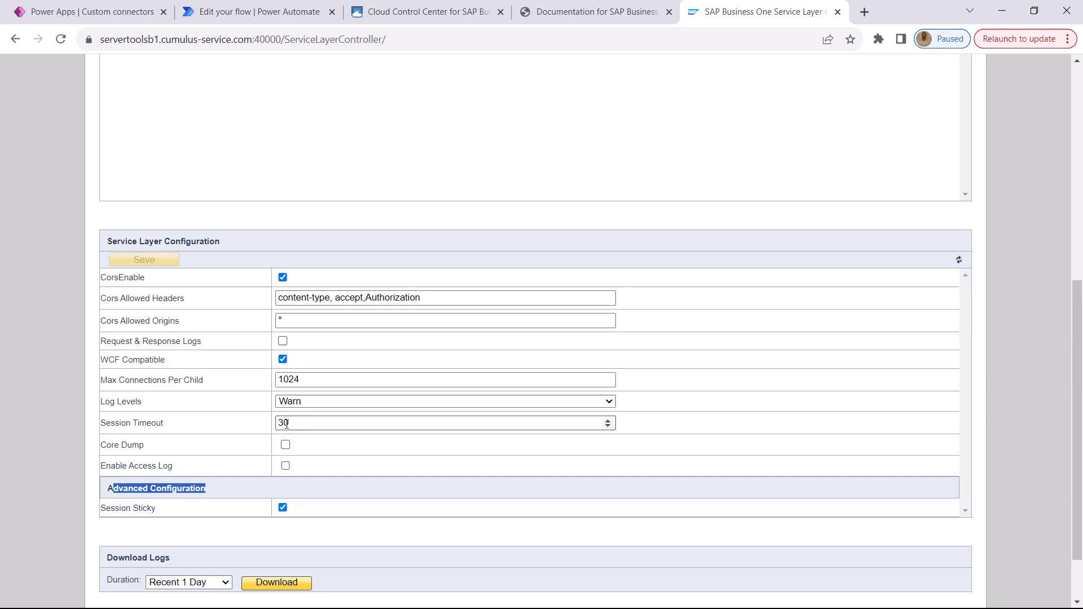
Switch to Postman and examine the Login-Connection String POST request's URL and the credential and company fields in its JSON body
{"action": "key", "text": "alt+Tab"}
{"action": "key", "text": "alt+Tab"}
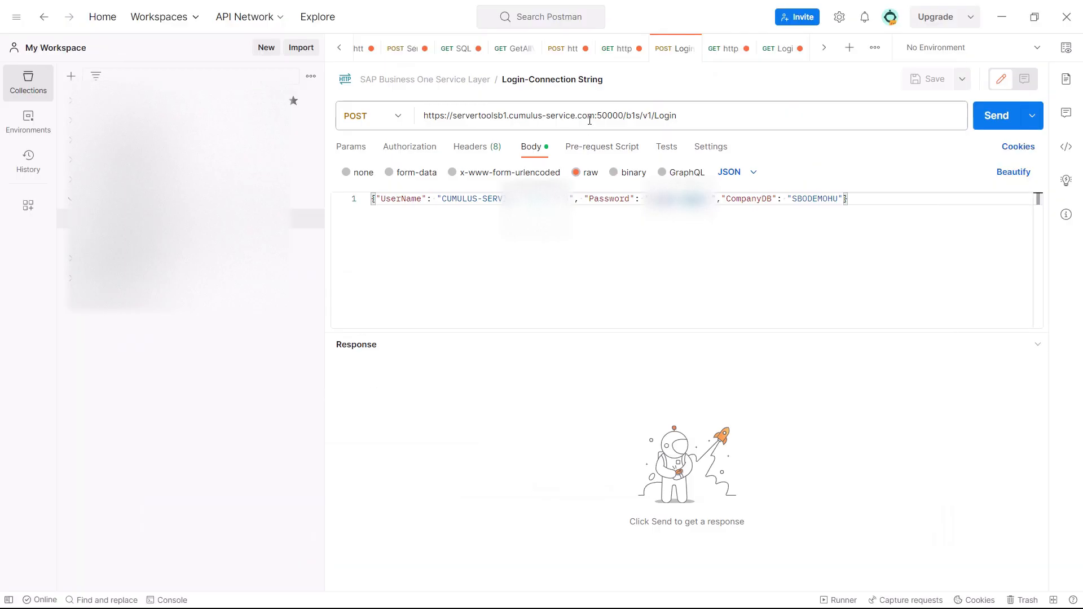
{"action": "triple_click", "coordinate": [714, 119]}
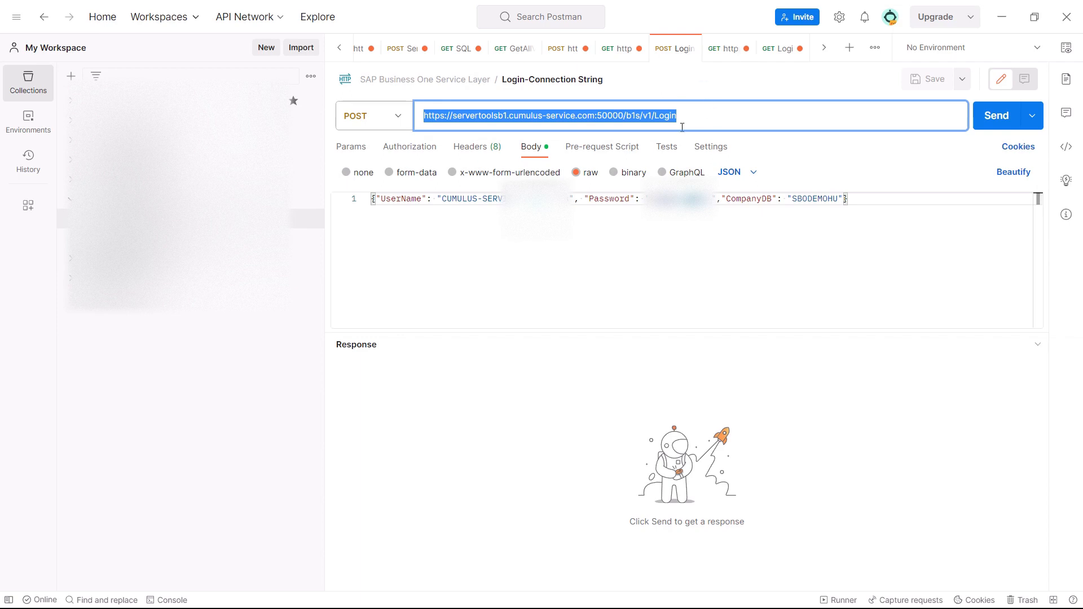
{"action": "left_click", "coordinate": [552, 120]}
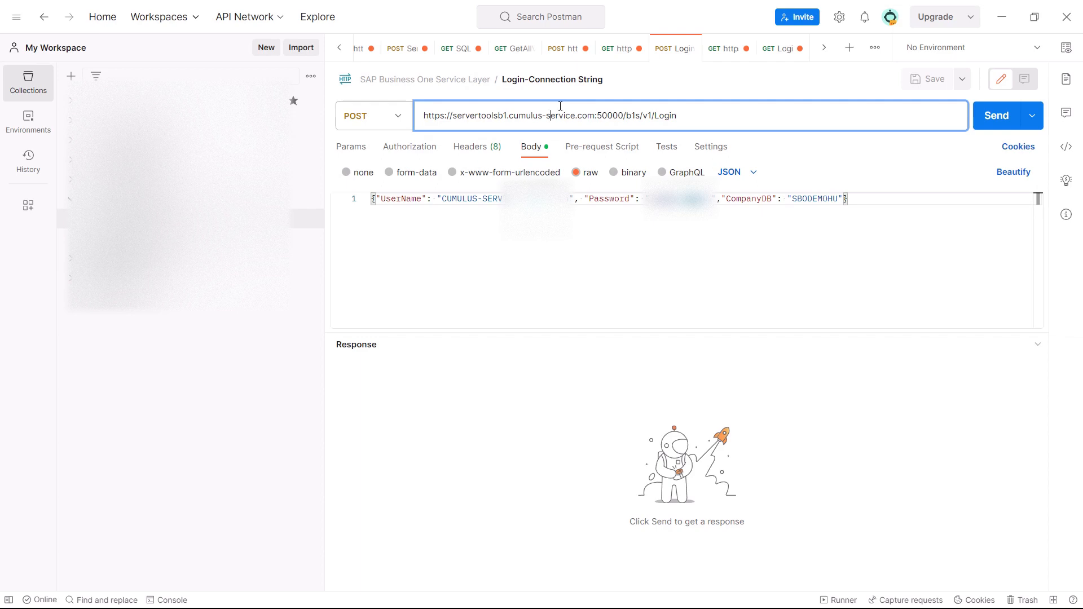
{"action": "left_click", "coordinate": [854, 198]}
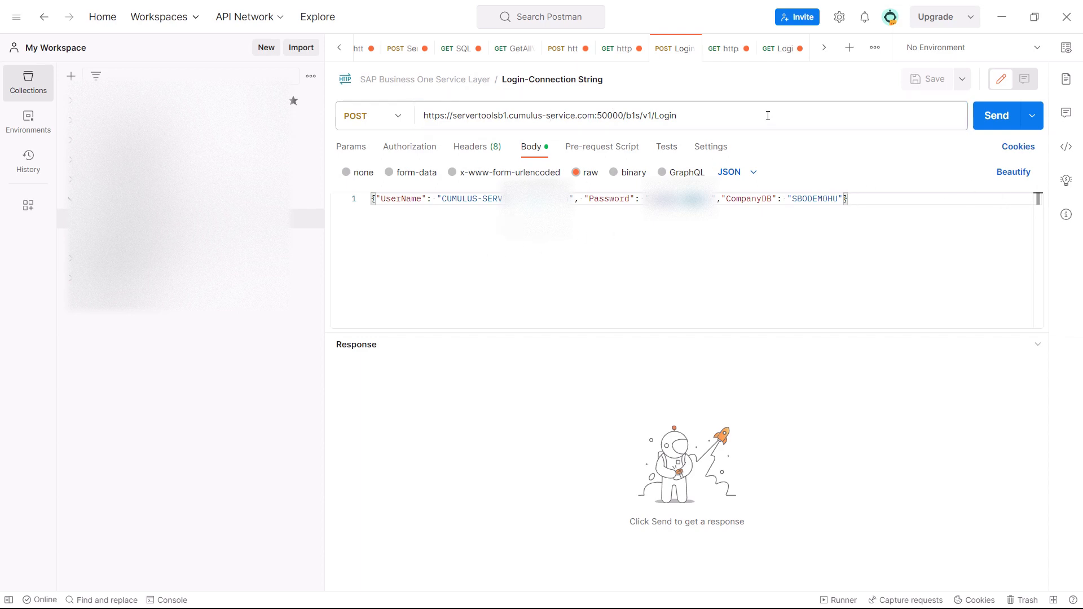
{"action": "left_click", "coordinate": [689, 117]}
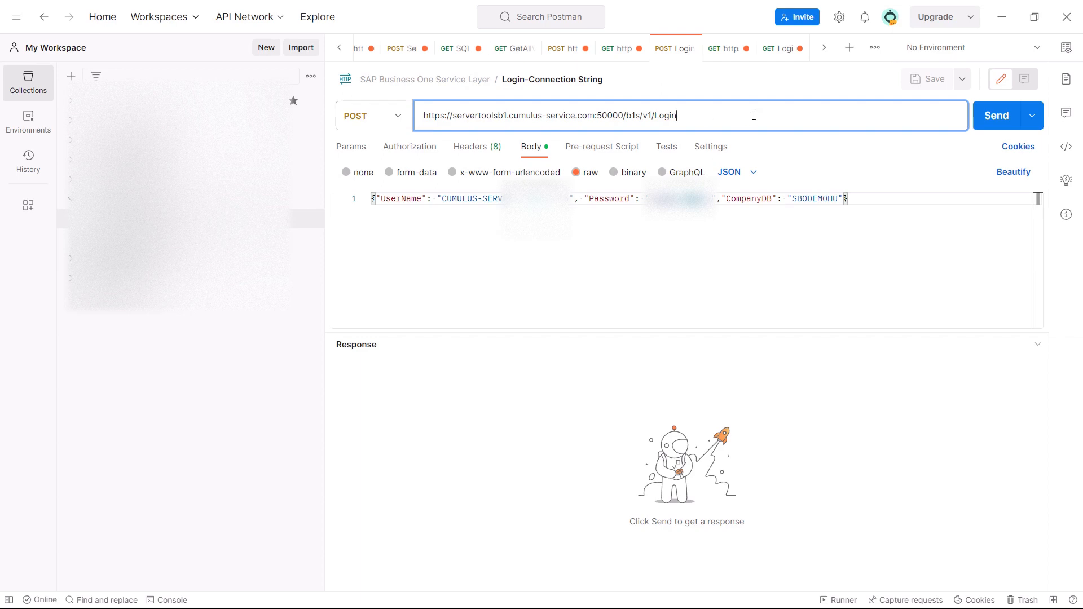
{"action": "left_click_drag", "start_coordinate": [681, 116], "coordinate": [654, 116]}
{"action": "left_click_drag", "start_coordinate": [706, 119], "coordinate": [365, 118]}
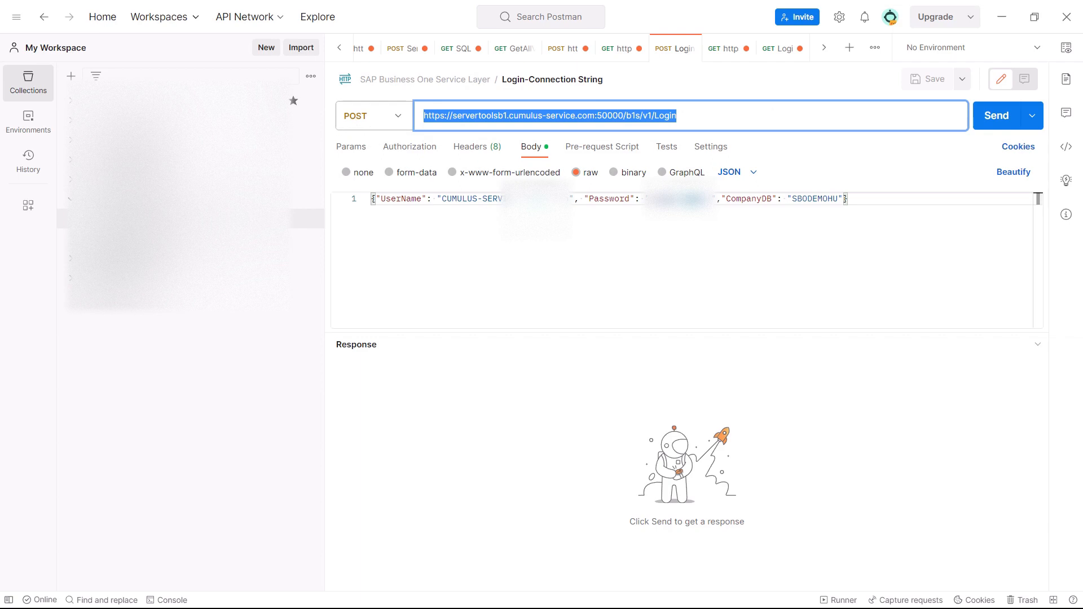
{"action": "left_click_drag", "start_coordinate": [860, 204], "coordinate": [304, 200]}
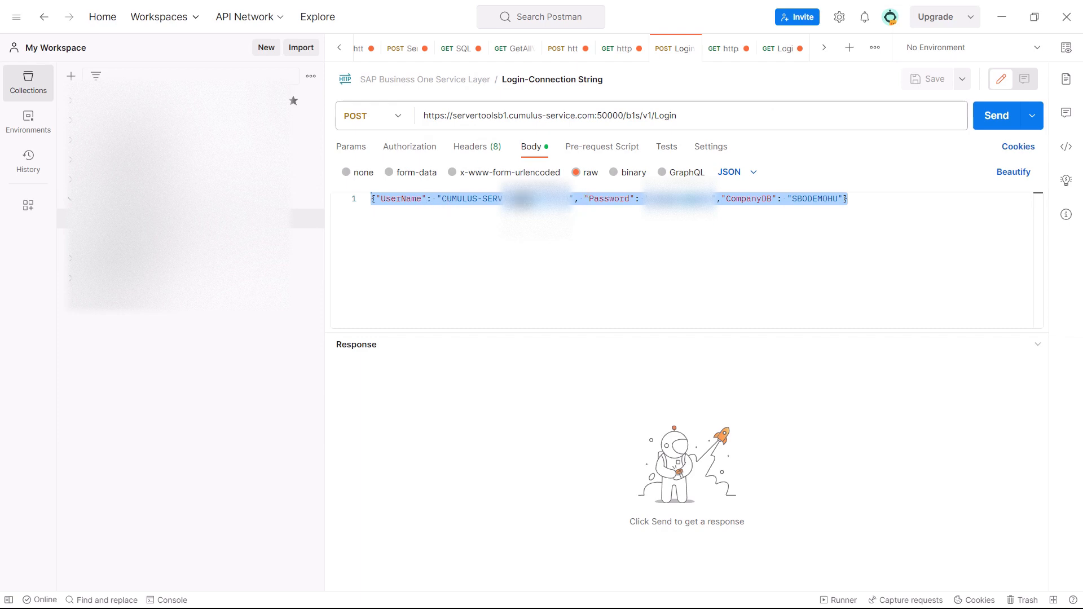
{"action": "double_click", "coordinate": [395, 199]}
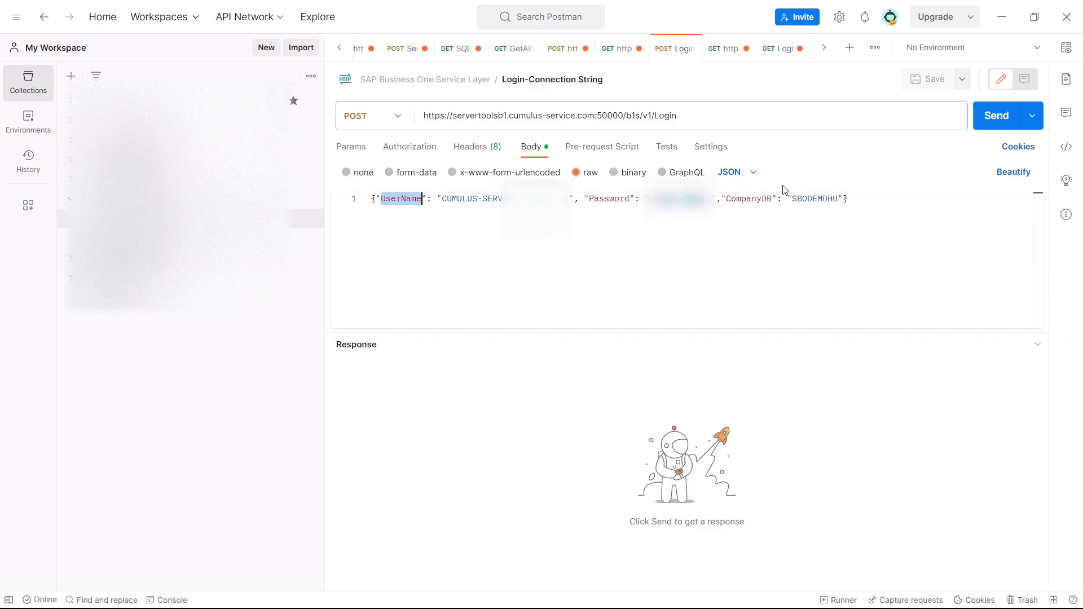
Switch back to the Cloud Control Center and look up the tenant database names SBODEMOIL and SBODEMOHU
{"action": "key", "text": "alt+Tab"}
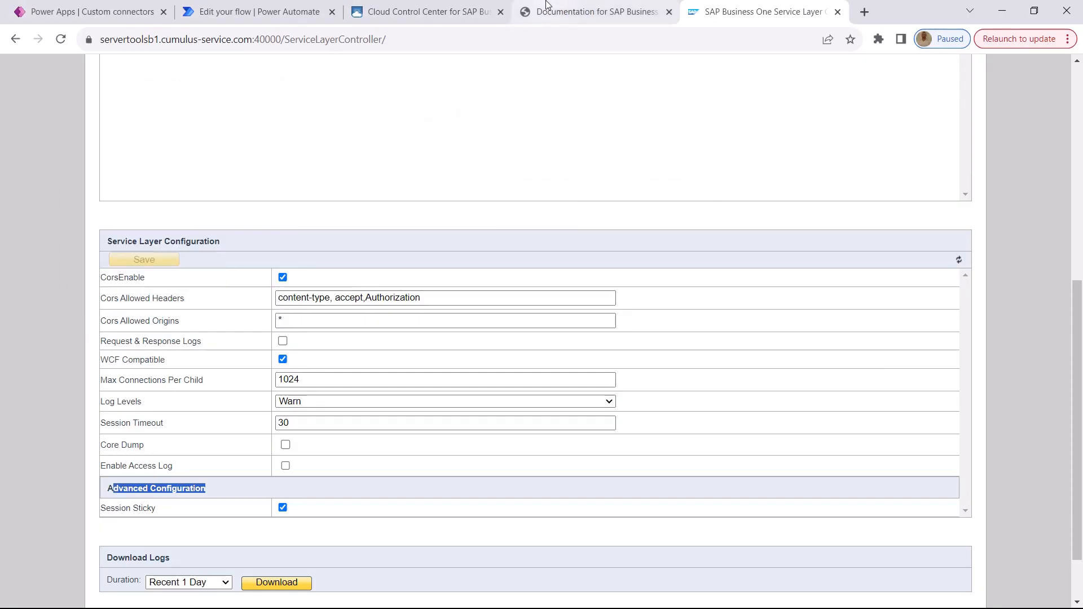
{"action": "left_click", "coordinate": [439, 6]}
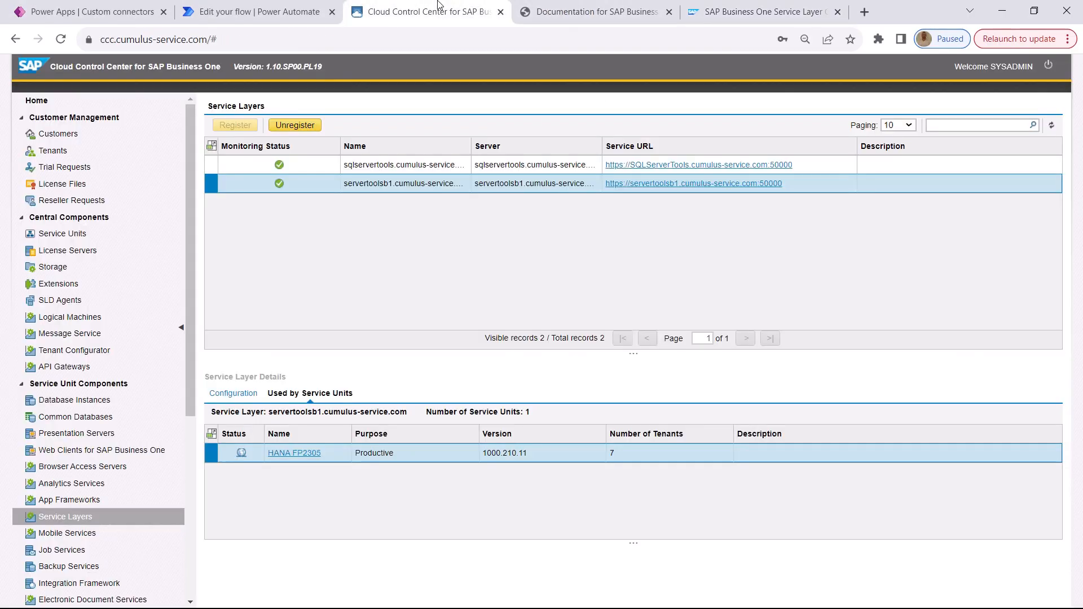
{"action": "left_click", "coordinate": [63, 151]}
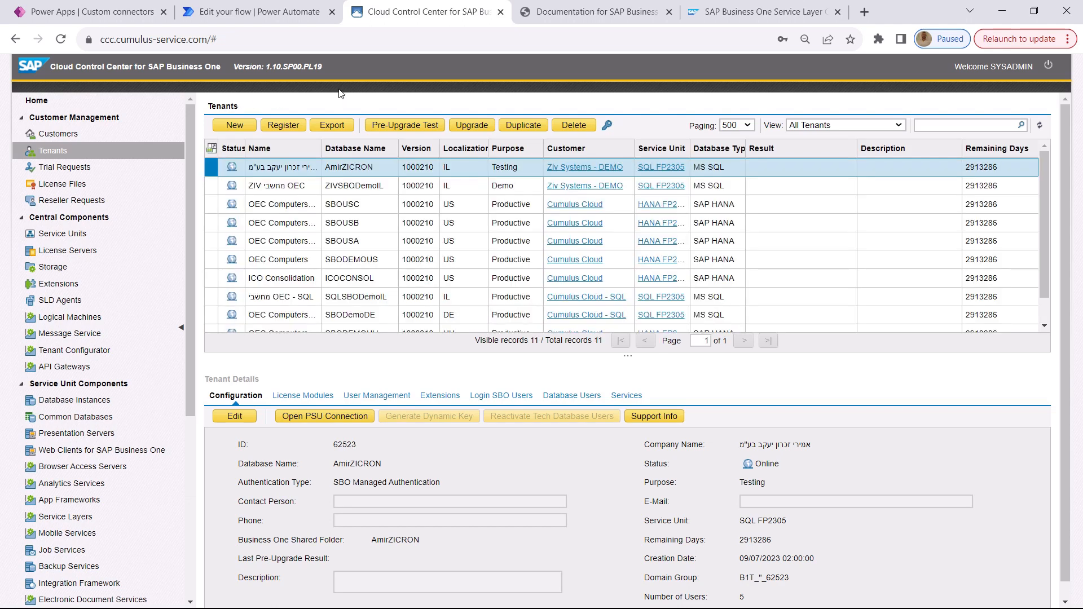
{"action": "scroll", "coordinate": [347, 172], "scroll_direction": "down", "scroll_amount": 1}
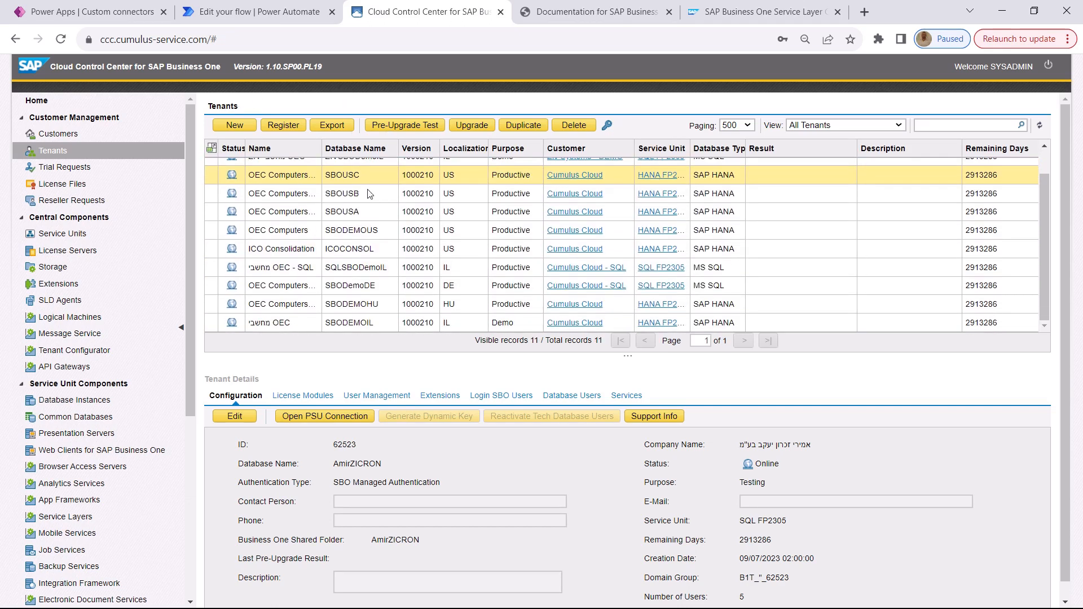
{"action": "double_click", "coordinate": [371, 325]}
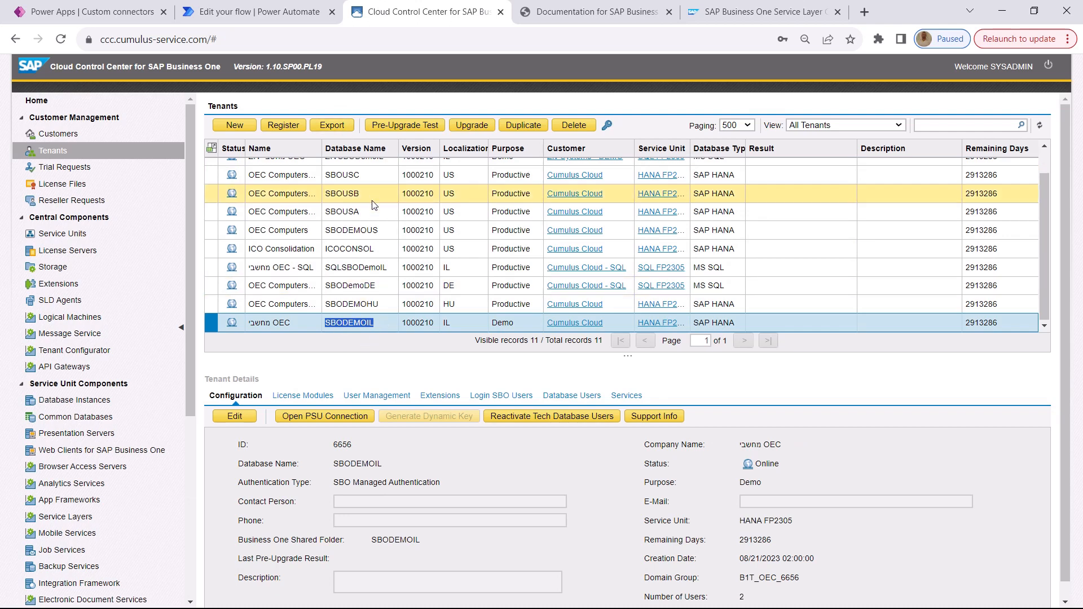
{"action": "double_click", "coordinate": [380, 303]}
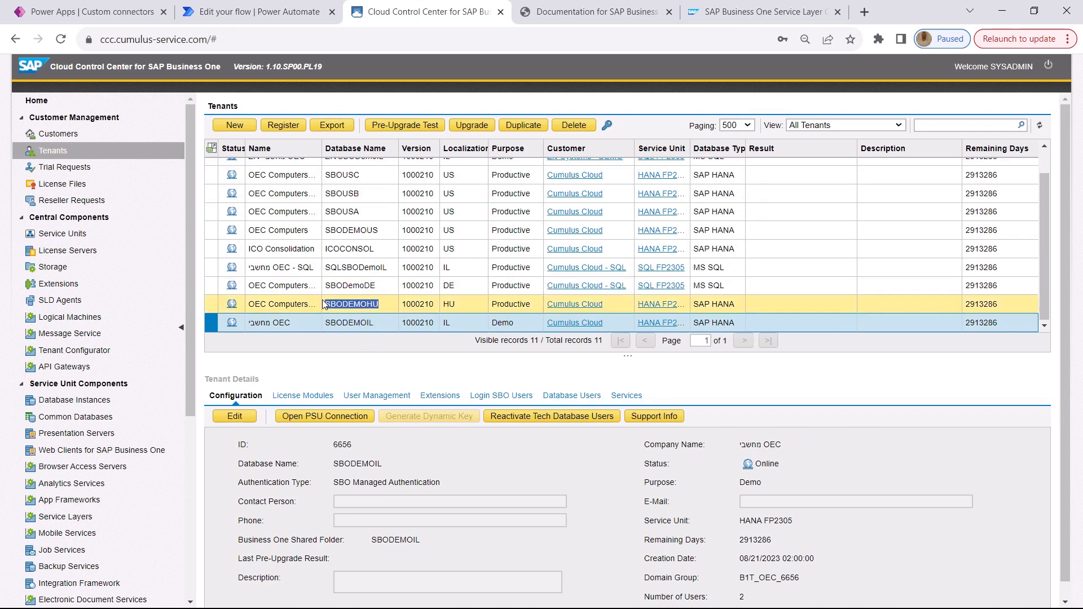
Return to Postman, send the Login POST request to the Service Layer, and show the response body
{"action": "key", "text": "alt+Tab"}
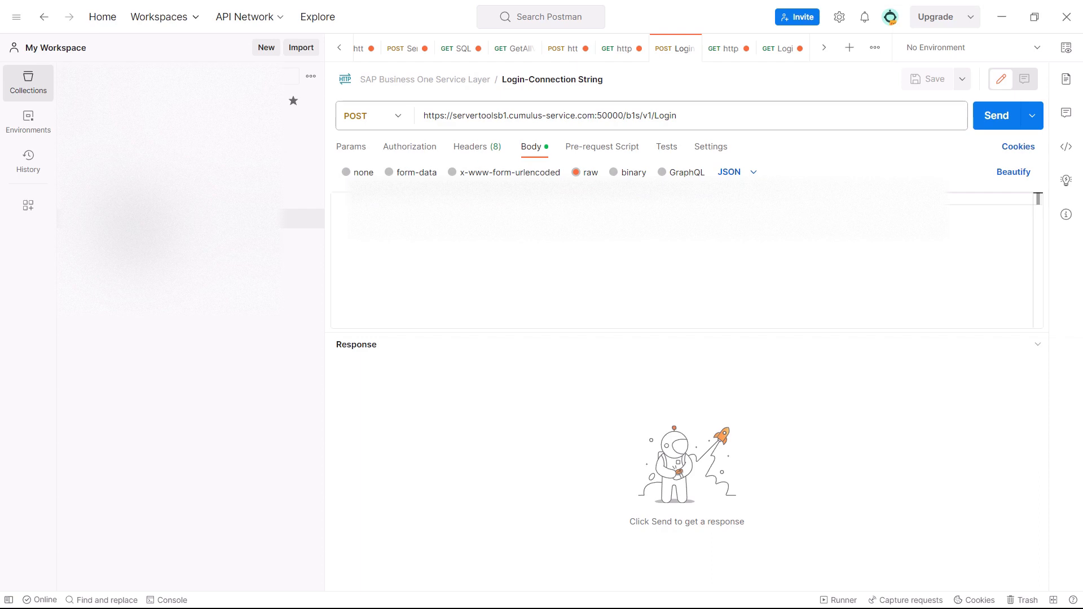
{"action": "left_click", "coordinate": [996, 119]}
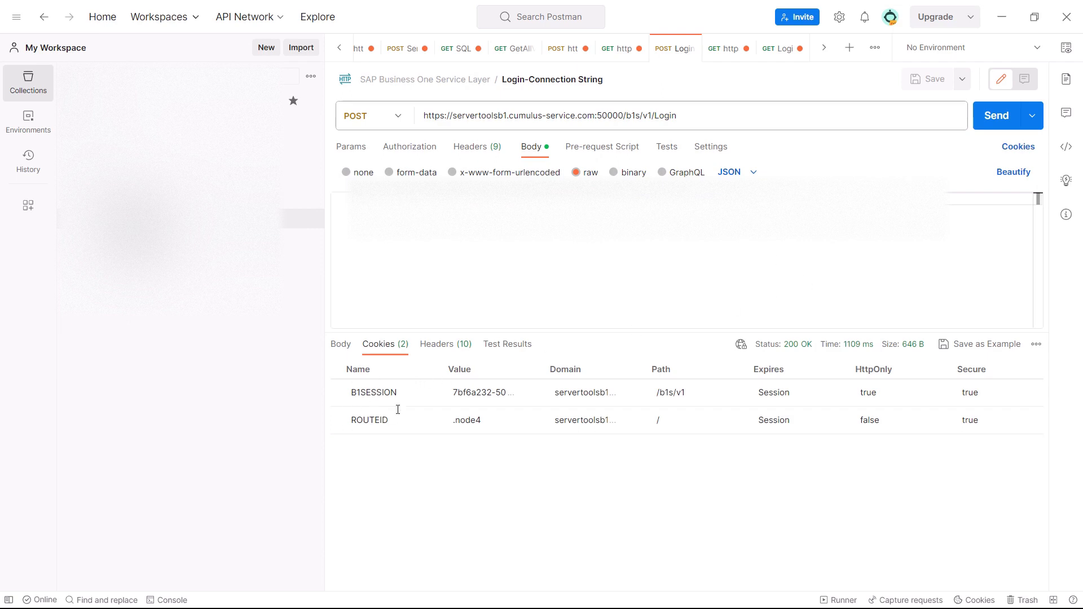
{"action": "left_click", "coordinate": [341, 345]}
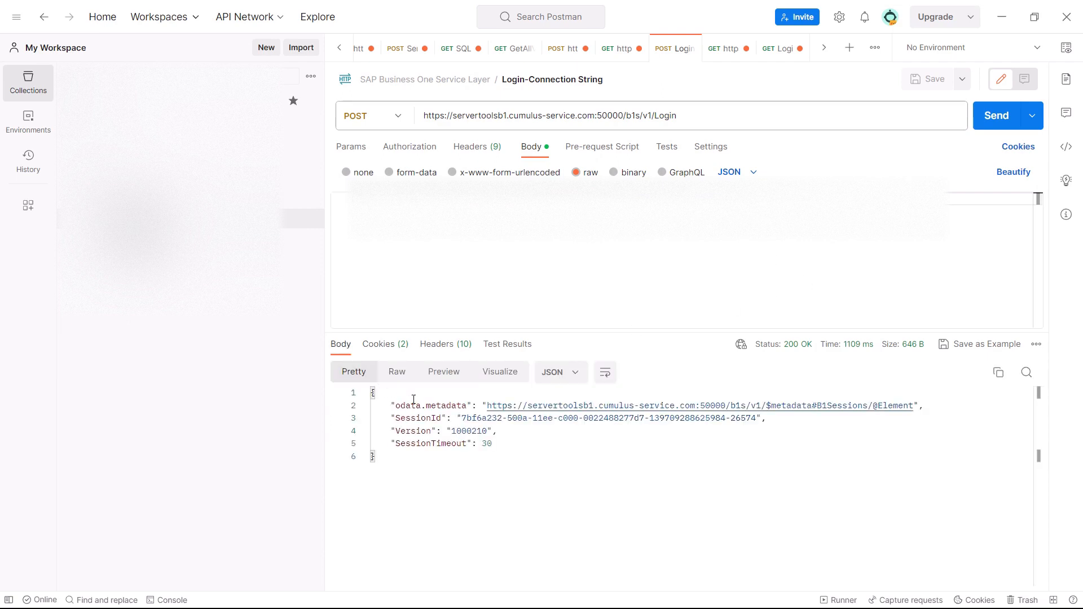
Examine the B1SESSION and ROUTEID cookies returned by the Login request
{"action": "left_click", "coordinate": [378, 347]}
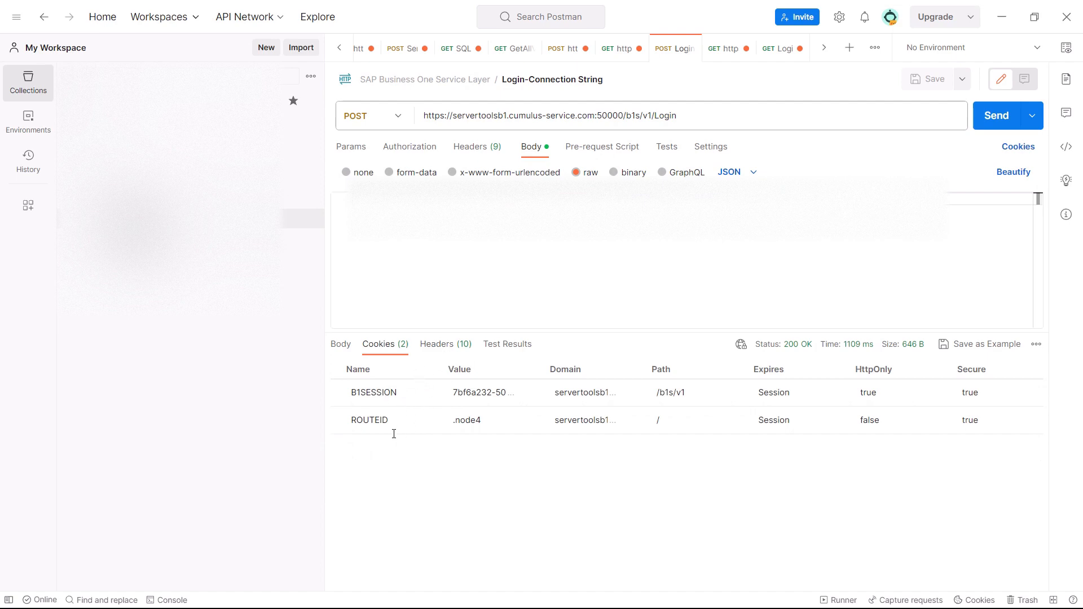
{"action": "left_click", "coordinate": [370, 421]}
{"action": "left_click", "coordinate": [409, 392]}
{"action": "left_click_drag", "start_coordinate": [399, 394], "coordinate": [327, 386]}
{"action": "left_click", "coordinate": [397, 424]}
Open the GET Orders(1) request and examine its stored ROUTEID and B1SESSION cookies and the value of its Cookie header
{"action": "left_click", "coordinate": [718, 51]}
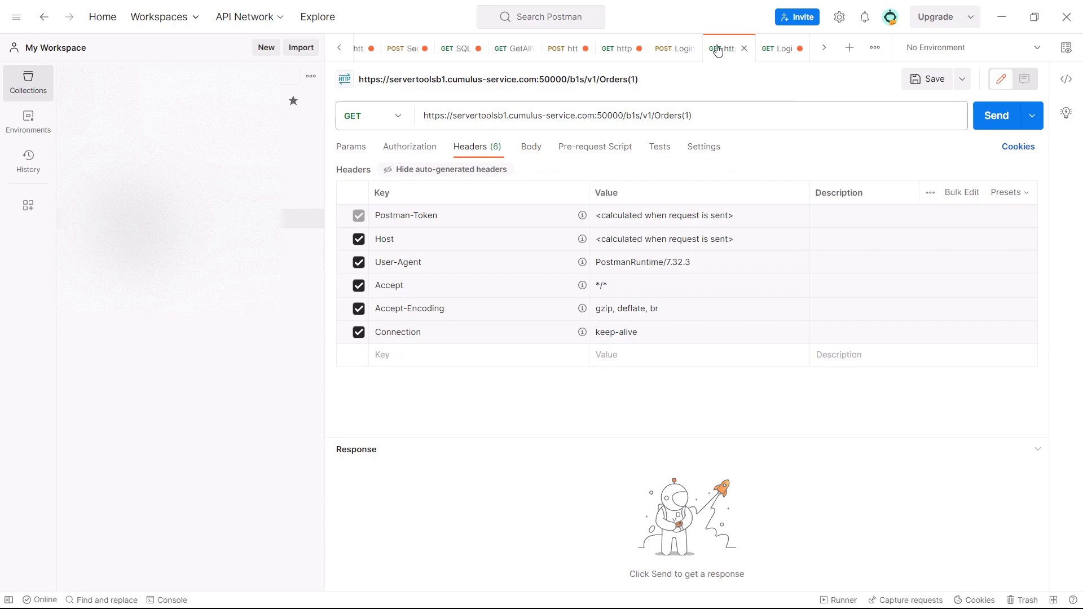
{"action": "left_click", "coordinate": [1018, 147]}
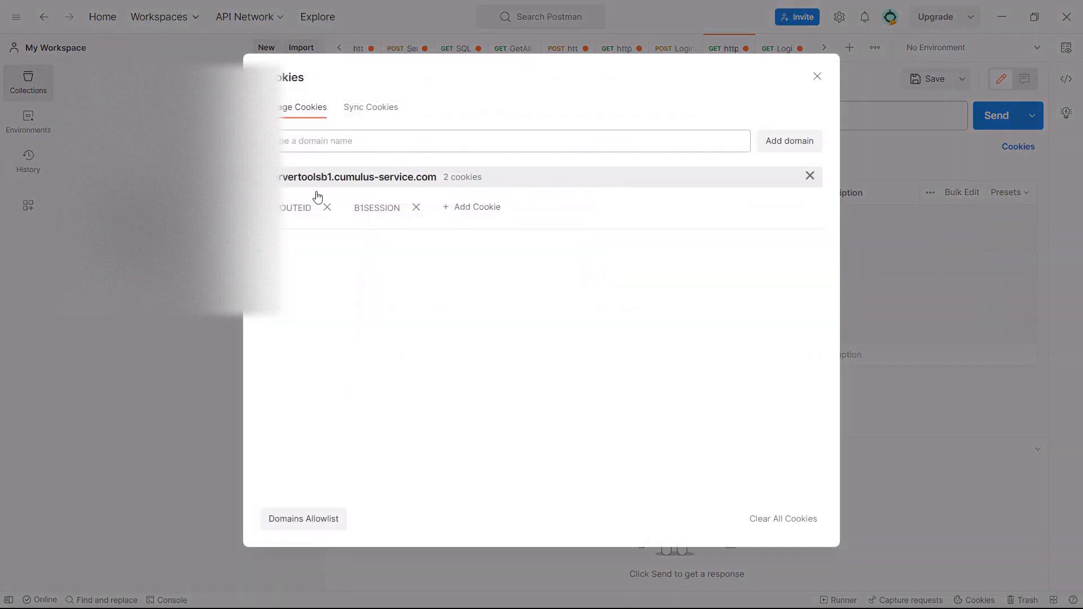
{"action": "left_click", "coordinate": [818, 77]}
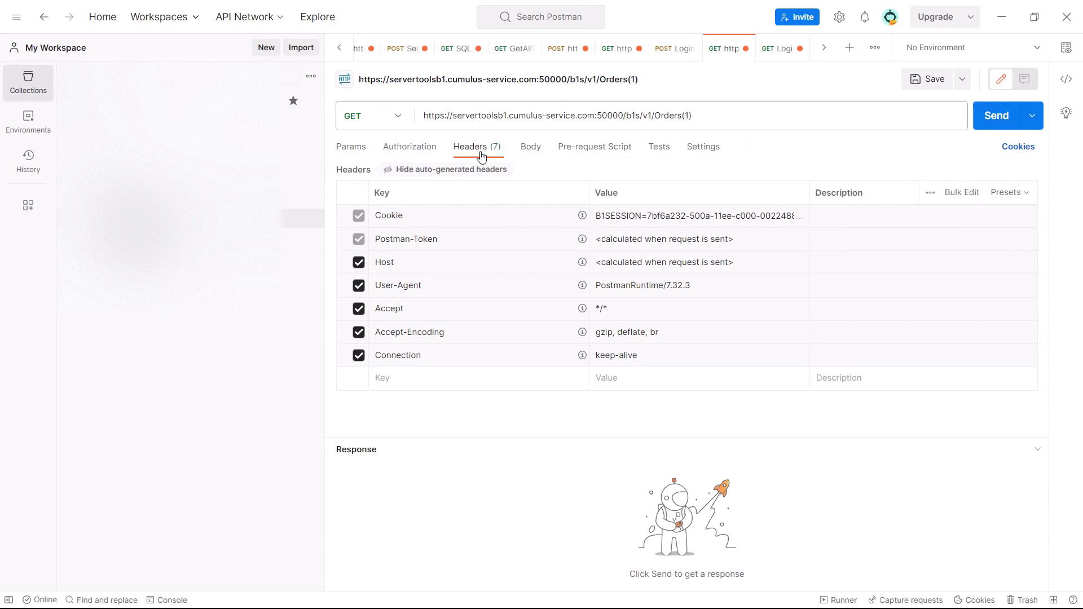
{"action": "left_click", "coordinate": [682, 238]}
{"action": "left_click_drag", "start_coordinate": [671, 239], "coordinate": [582, 208]}
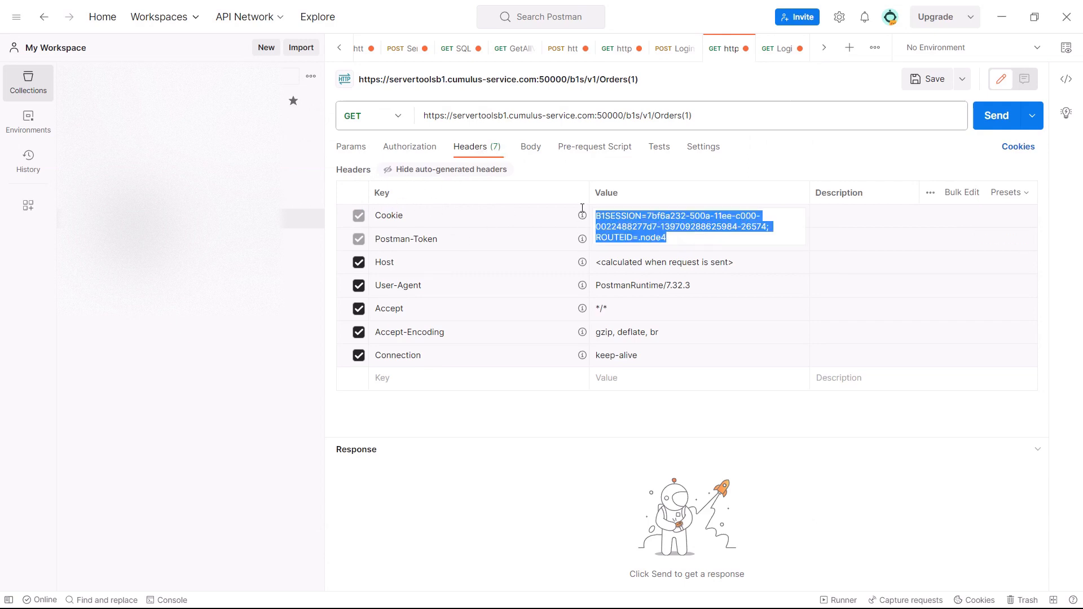
{"action": "left_click", "coordinate": [668, 50]}
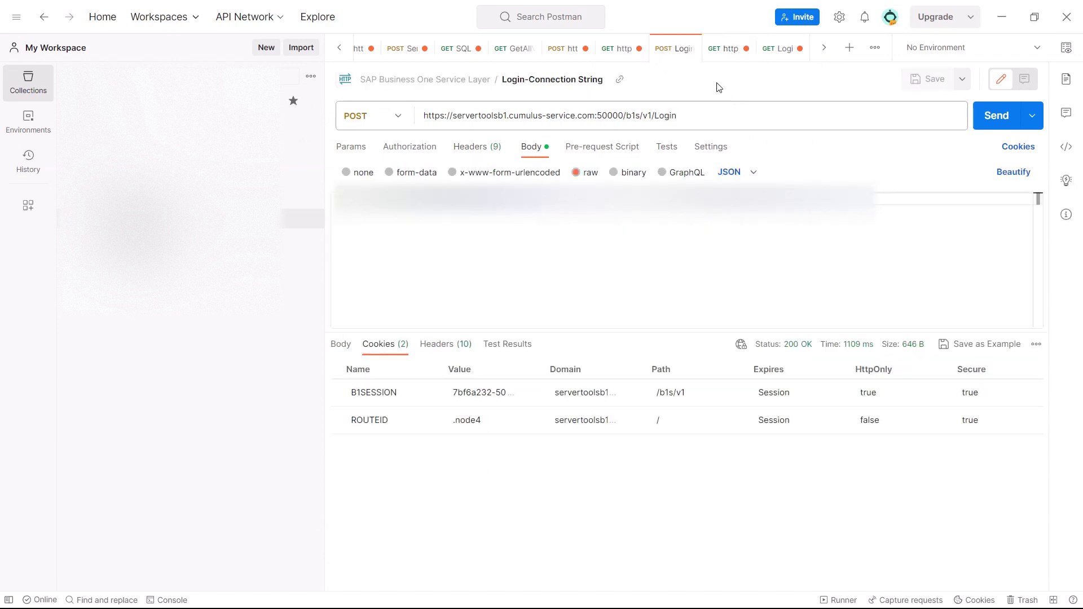
{"action": "left_click", "coordinate": [718, 54]}
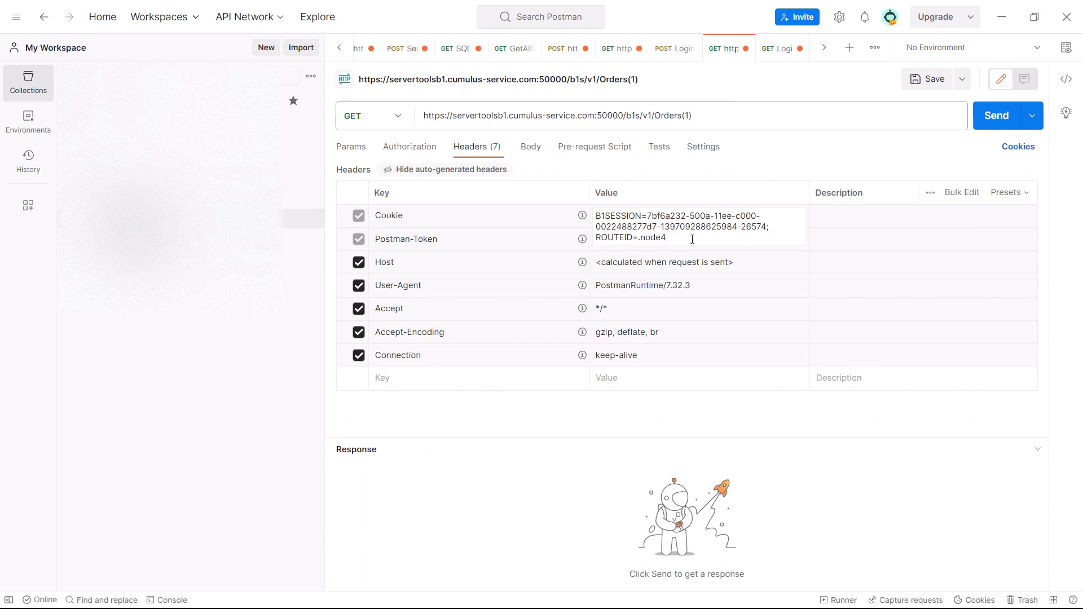
{"action": "left_click_drag", "start_coordinate": [689, 237], "coordinate": [706, 178]}
Send the GET Orders(1) request with the session cookies and show the response body
{"action": "left_click", "coordinate": [984, 115]}
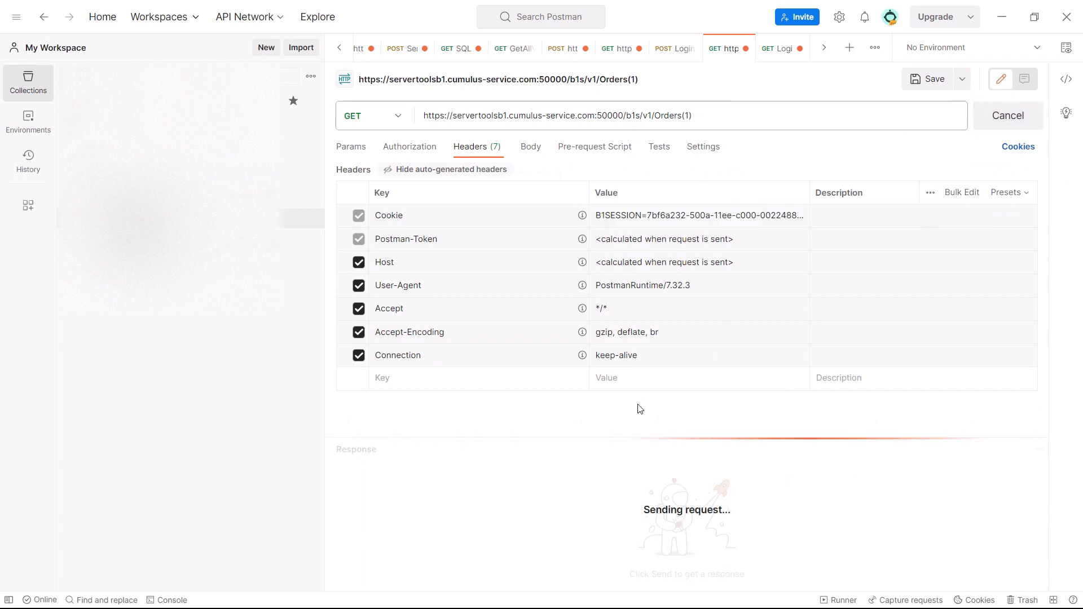
{"action": "left_click_drag", "start_coordinate": [600, 431], "coordinate": [601, 345]}
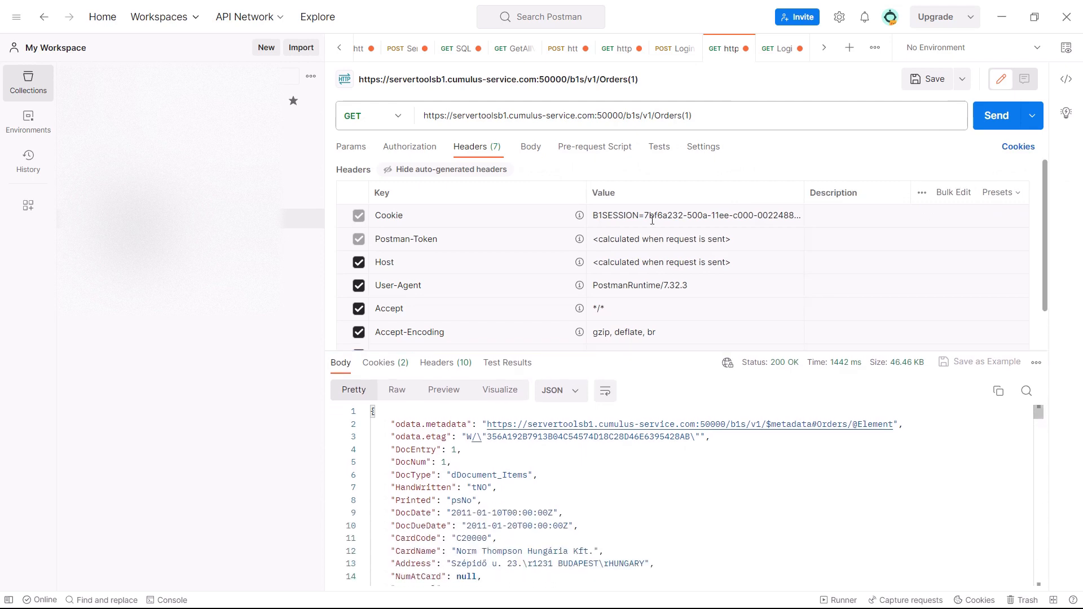
{"action": "triple_click", "coordinate": [701, 115]}
{"action": "left_click", "coordinate": [701, 115]}
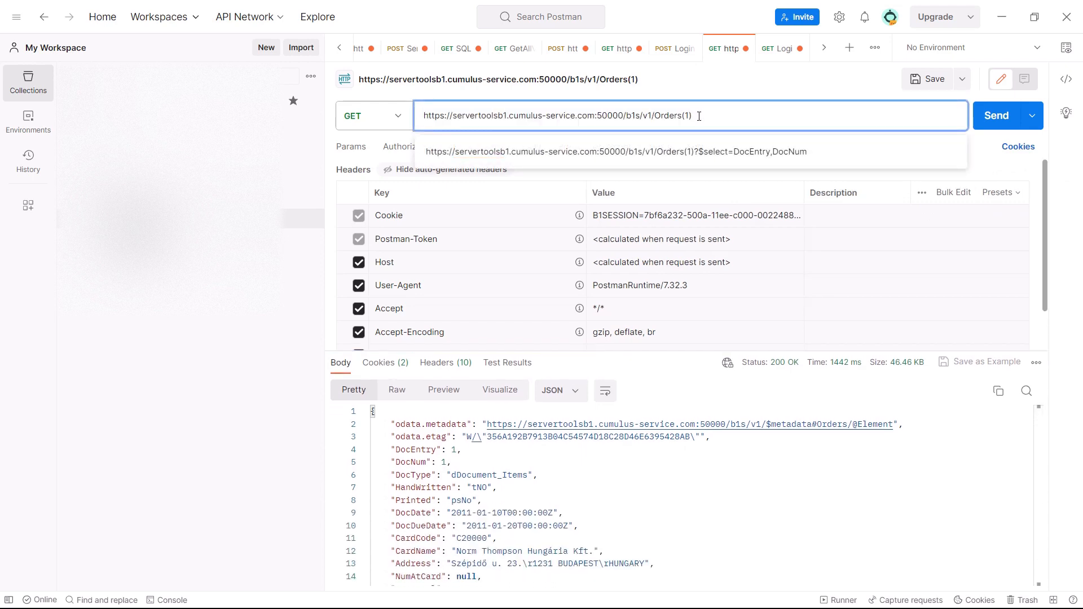
{"action": "left_click", "coordinate": [732, 190]}
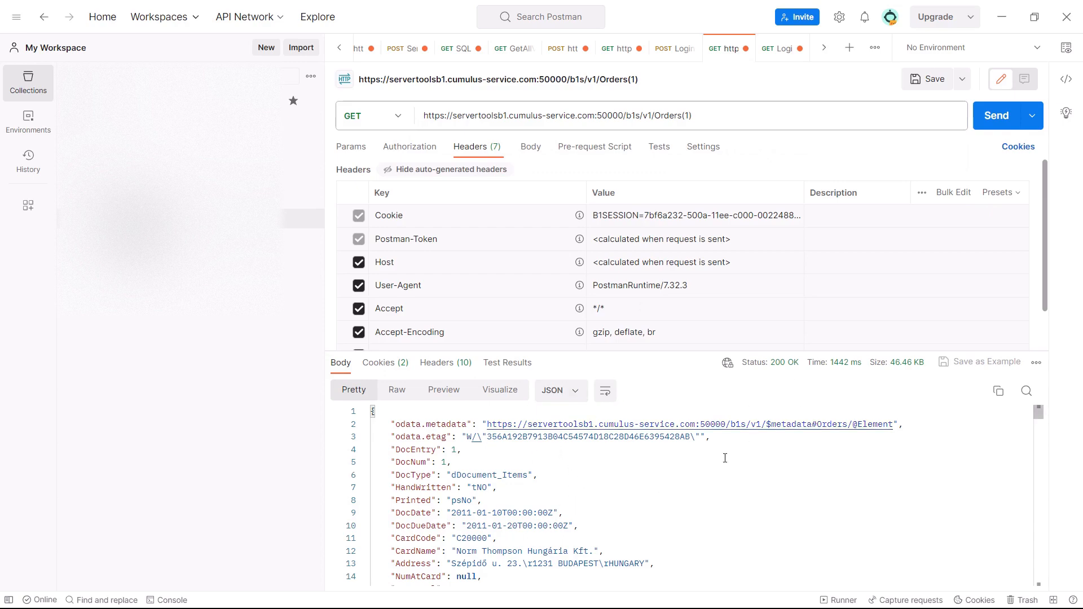
Clear all stored cookies, resend the GET Orders(1) request without a session, and inspect the response message
{"action": "left_click", "coordinate": [1015, 148]}
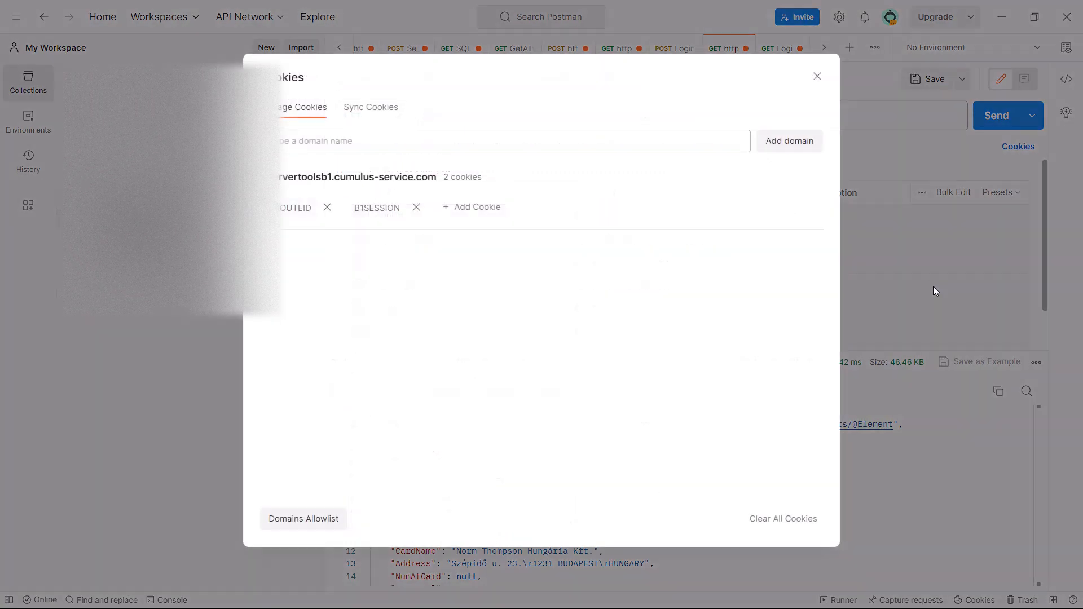
{"action": "left_click", "coordinate": [788, 529]}
{"action": "left_click", "coordinate": [817, 76]}
{"action": "key", "text": "ctrl+Return"}
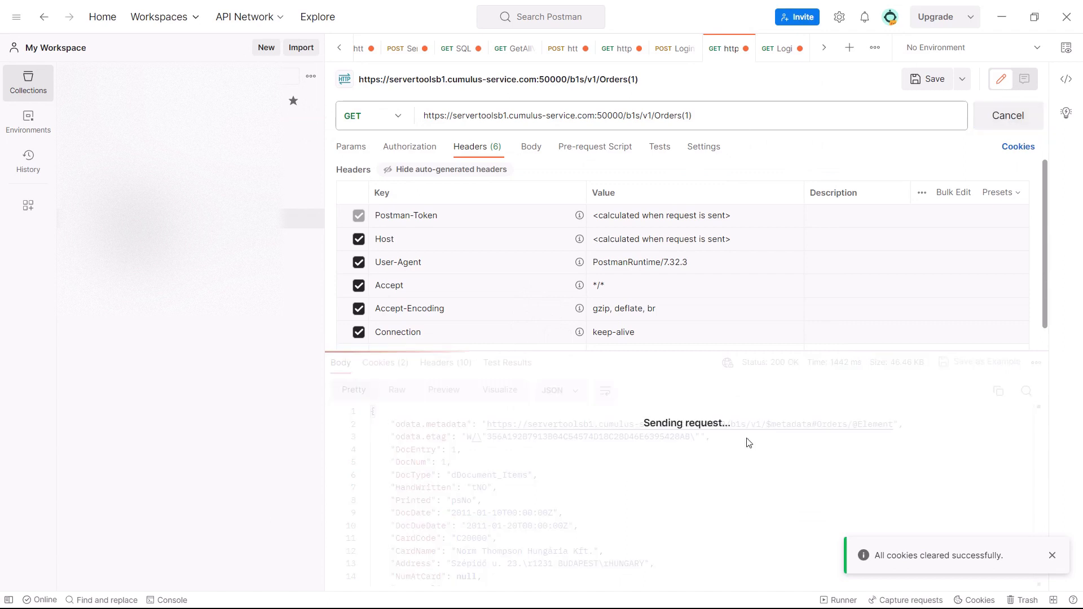
{"action": "left_click_drag", "start_coordinate": [733, 482], "coordinate": [453, 476]}
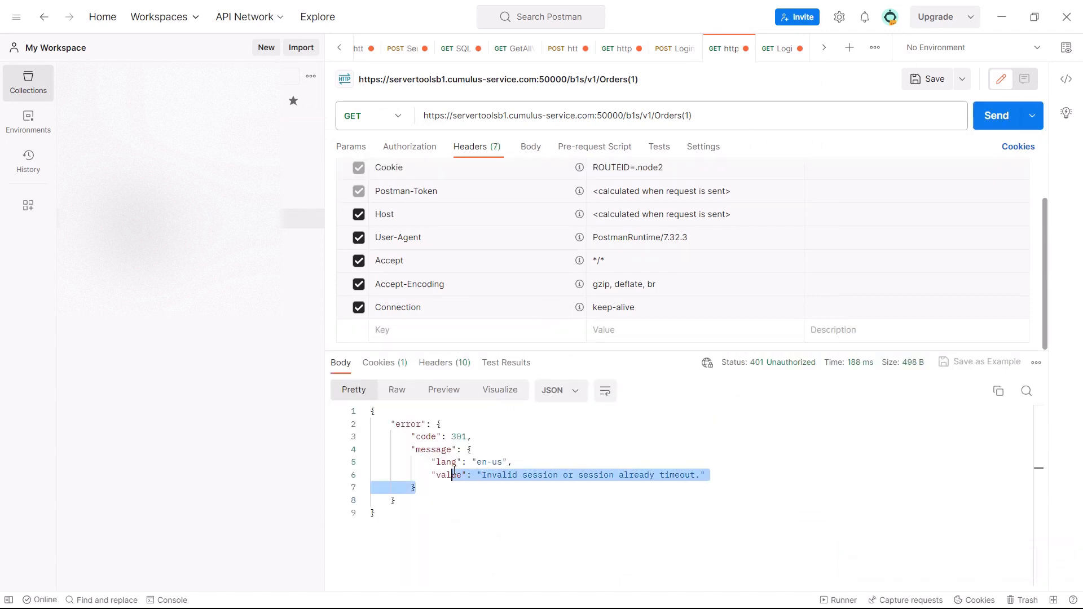
{"action": "left_click", "coordinate": [592, 476]}
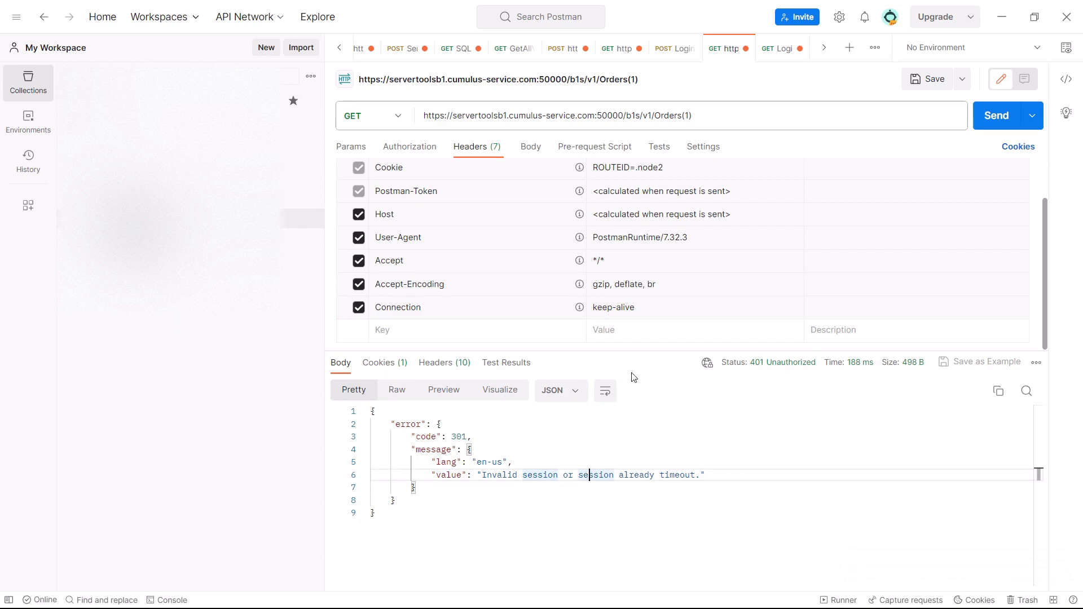
Resend the Login POST request to obtain a new session, and send the GET Orders(1) request again
{"action": "left_click", "coordinate": [673, 56]}
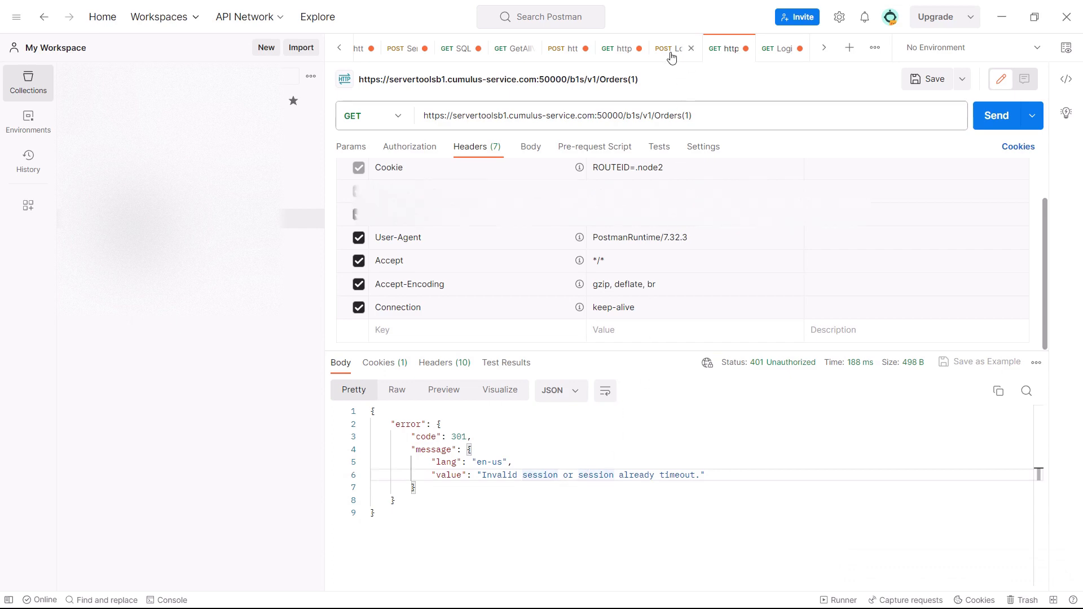
{"action": "left_click", "coordinate": [974, 127]}
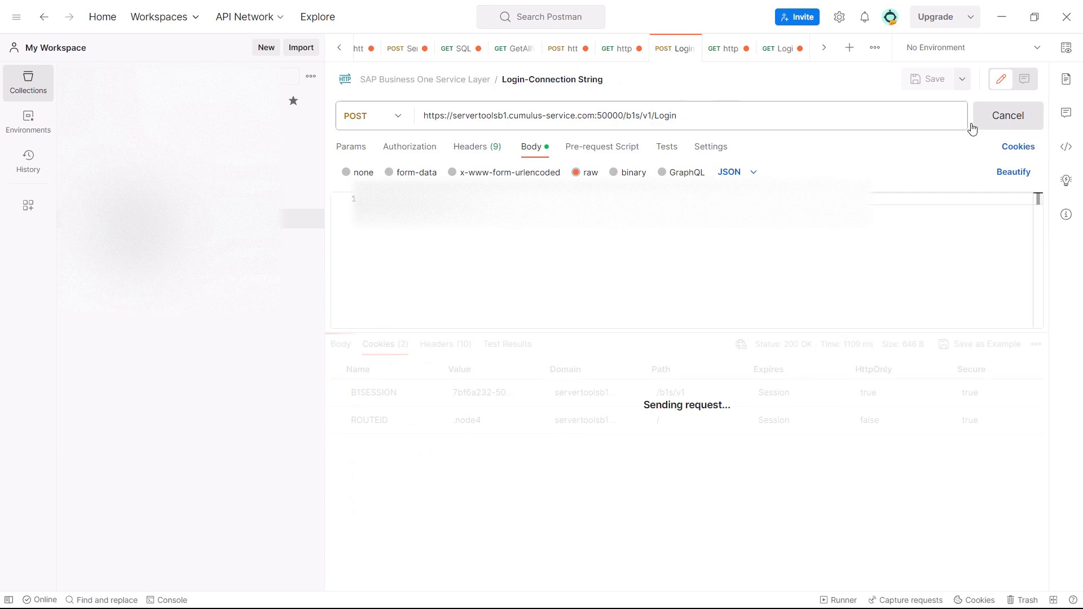
{"action": "left_click", "coordinate": [723, 49]}
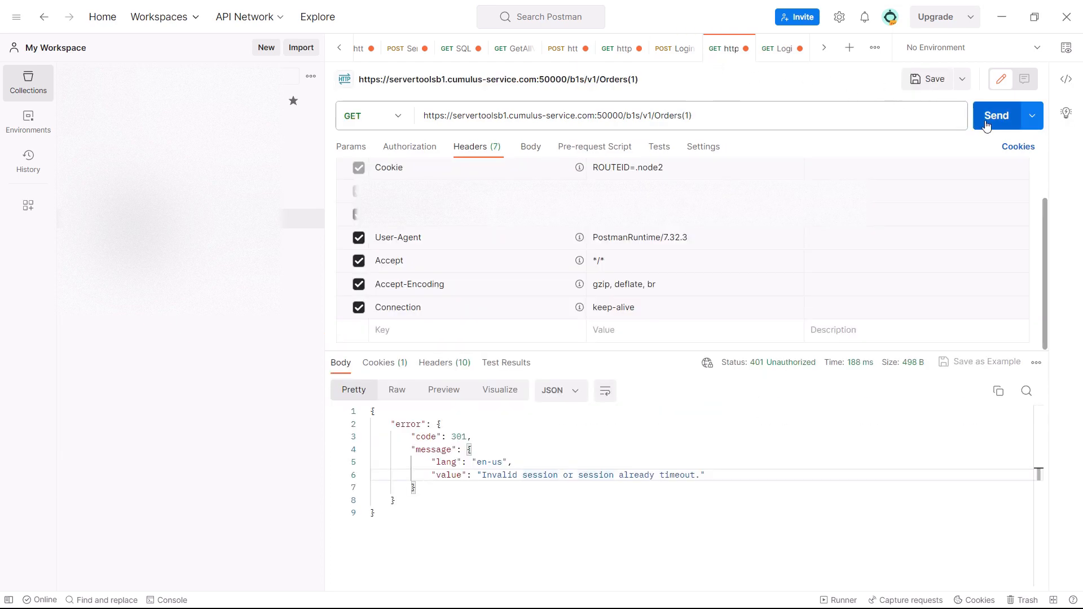
{"action": "left_click", "coordinate": [997, 115]}
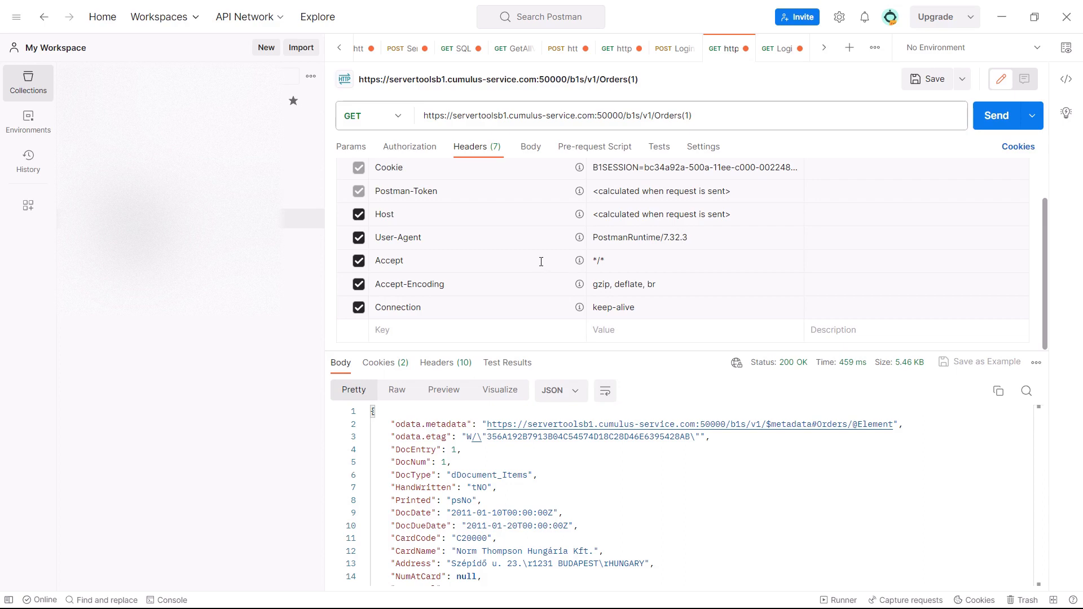
Switch to the LogintoB1ServiceLayer flow in Power Automate and examine the LogInToSLPRD action's method, URI and body
{"action": "key", "text": "alt+Tab"}
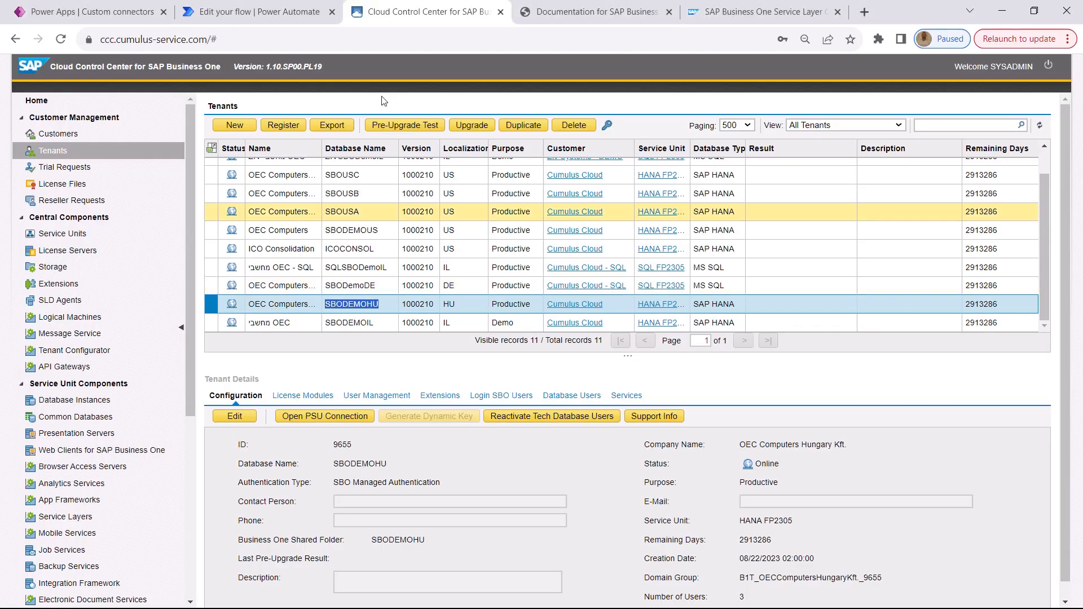
{"action": "left_click", "coordinate": [254, 8]}
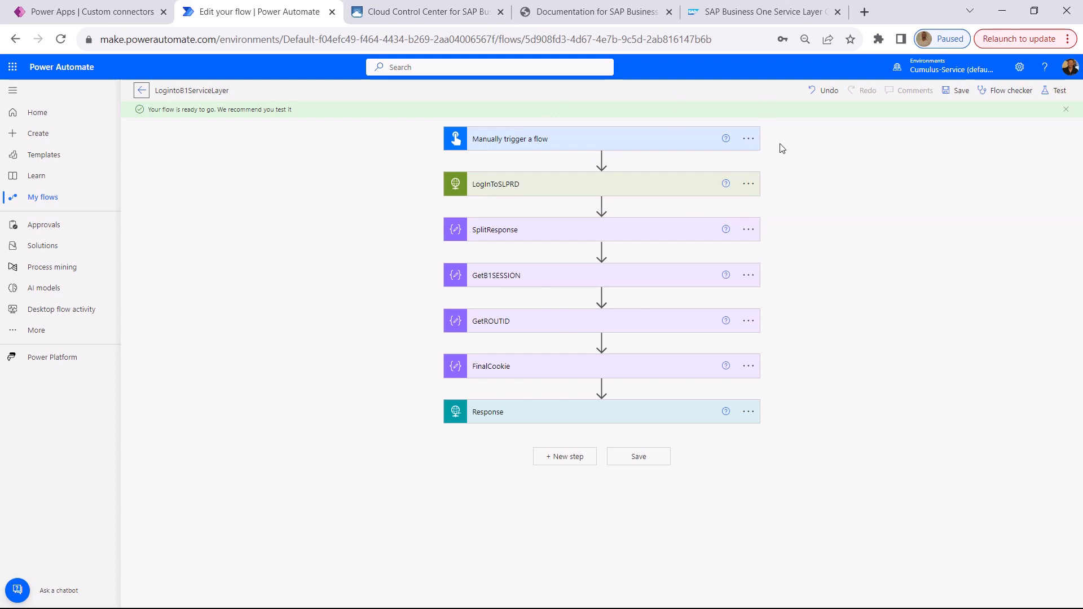
{"action": "left_click", "coordinate": [695, 184]}
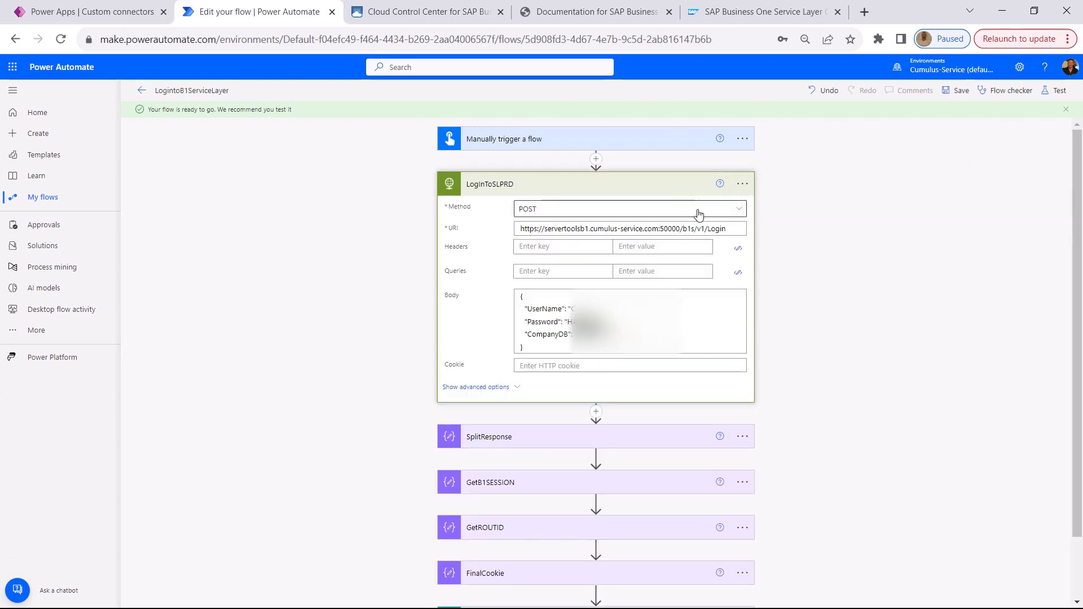
{"action": "left_click", "coordinate": [743, 230]}
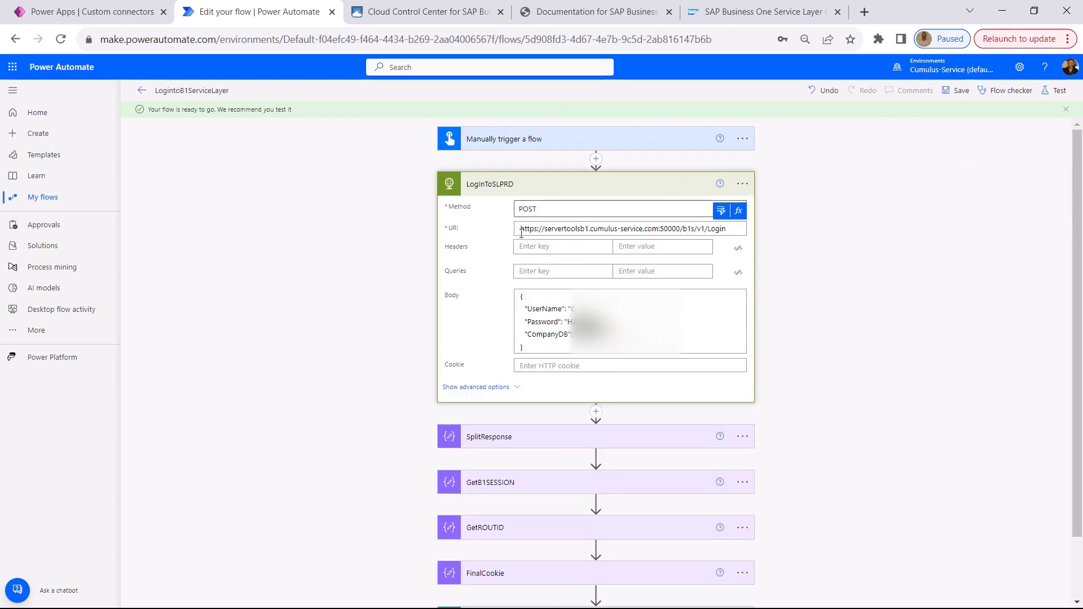
{"action": "left_click", "coordinate": [741, 231]}
{"action": "left_click", "coordinate": [644, 190]}
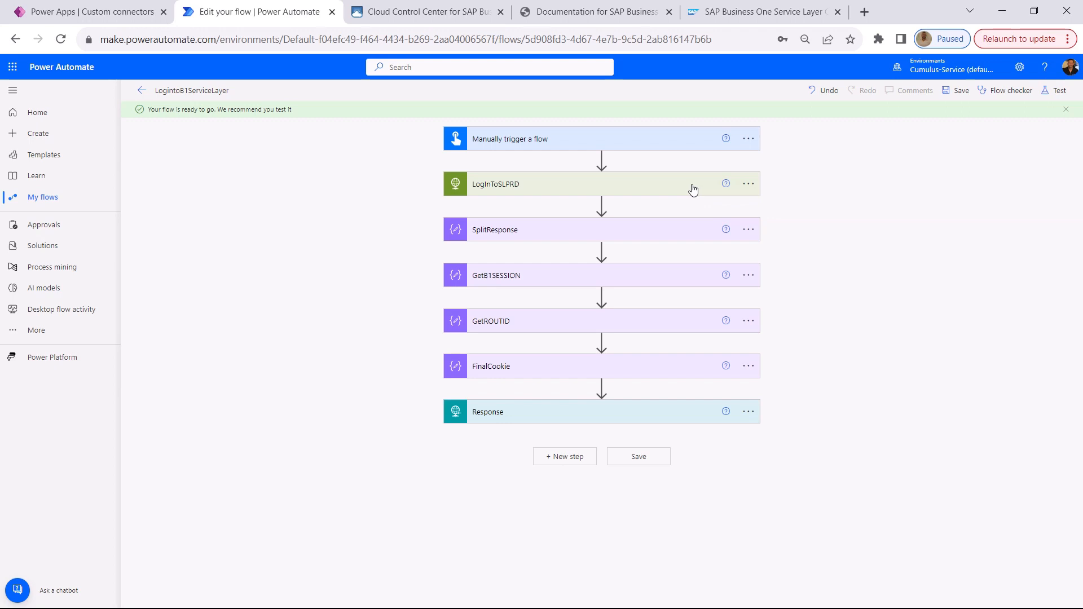
Run a test of the LogintoB1ServiceLayer flow and show its run result
{"action": "left_click", "coordinate": [1057, 90]}
{"action": "left_click", "coordinate": [932, 588]}
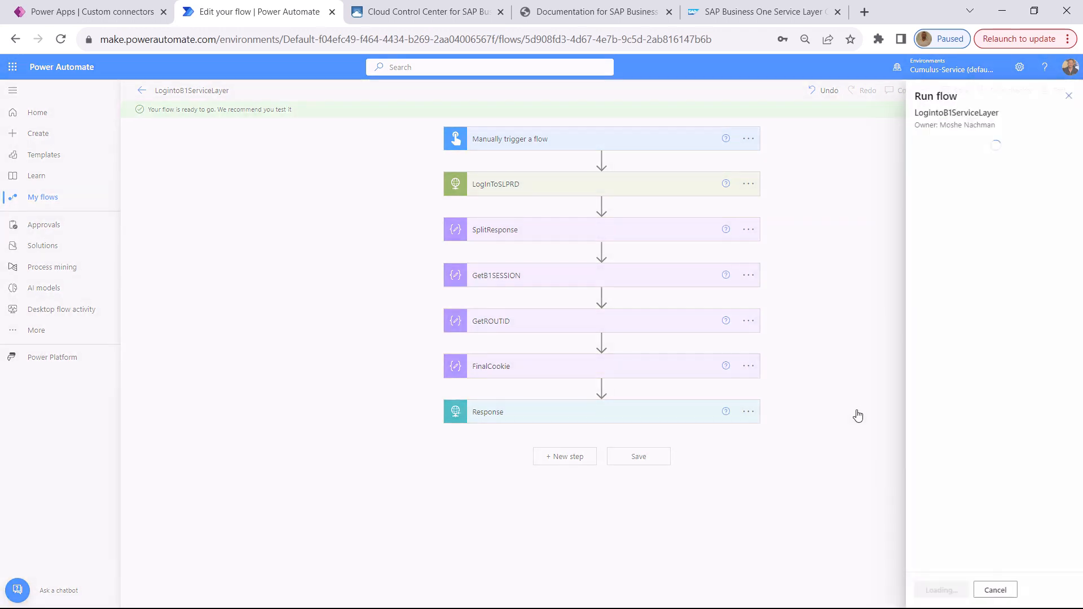
{"action": "left_click", "coordinate": [937, 593]}
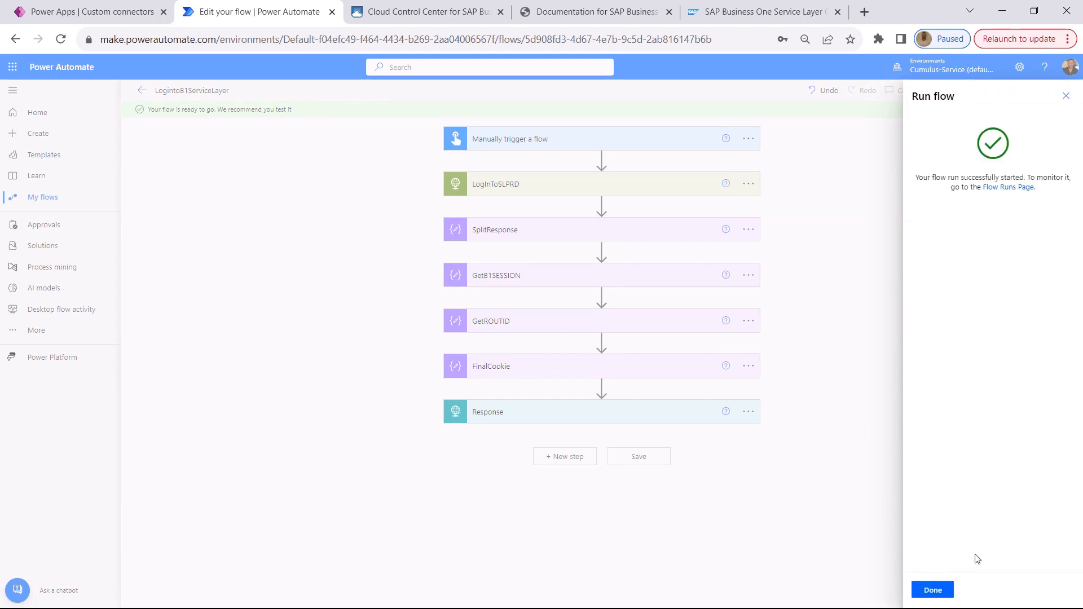
{"action": "left_click", "coordinate": [931, 589]}
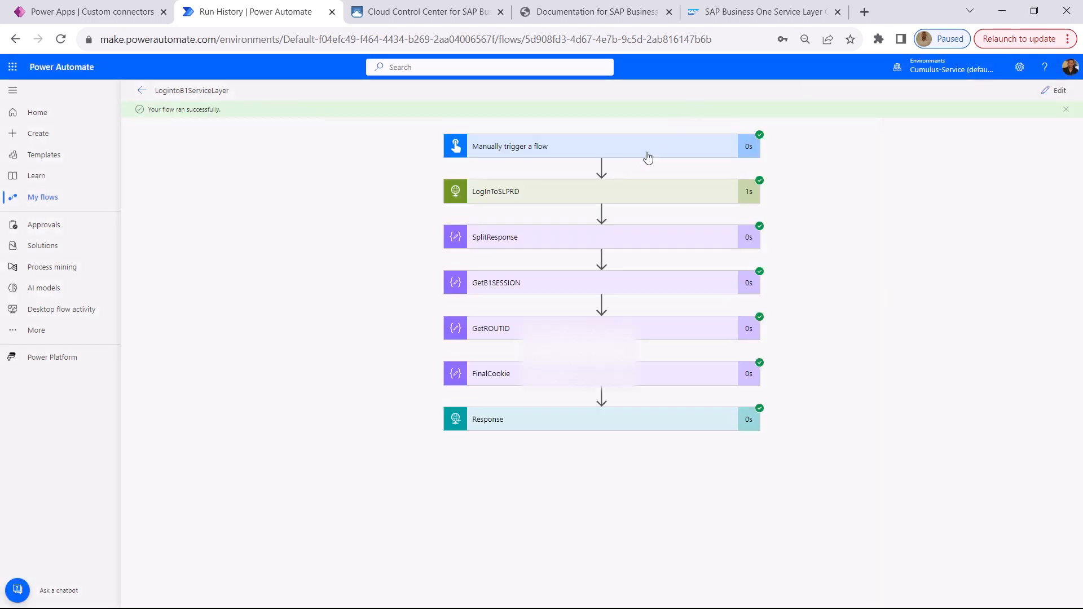
Examine the raw outputs of the LogInToSLPRD action for the B1SESSION and ROUTEID values in the Set-Cookie header
{"action": "left_click", "coordinate": [644, 194]}
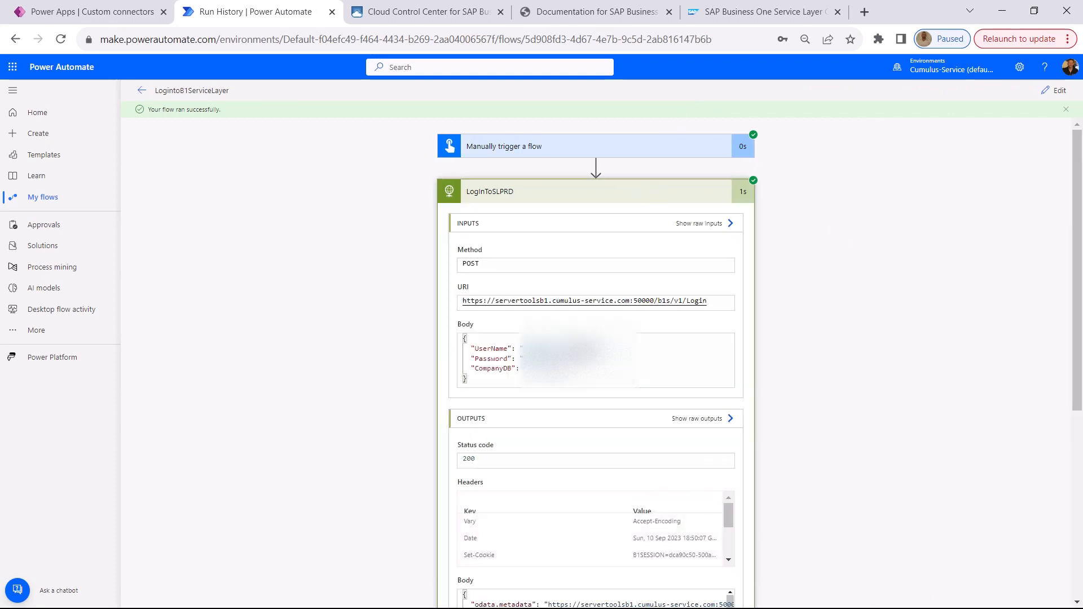
{"action": "left_click", "coordinate": [702, 419]}
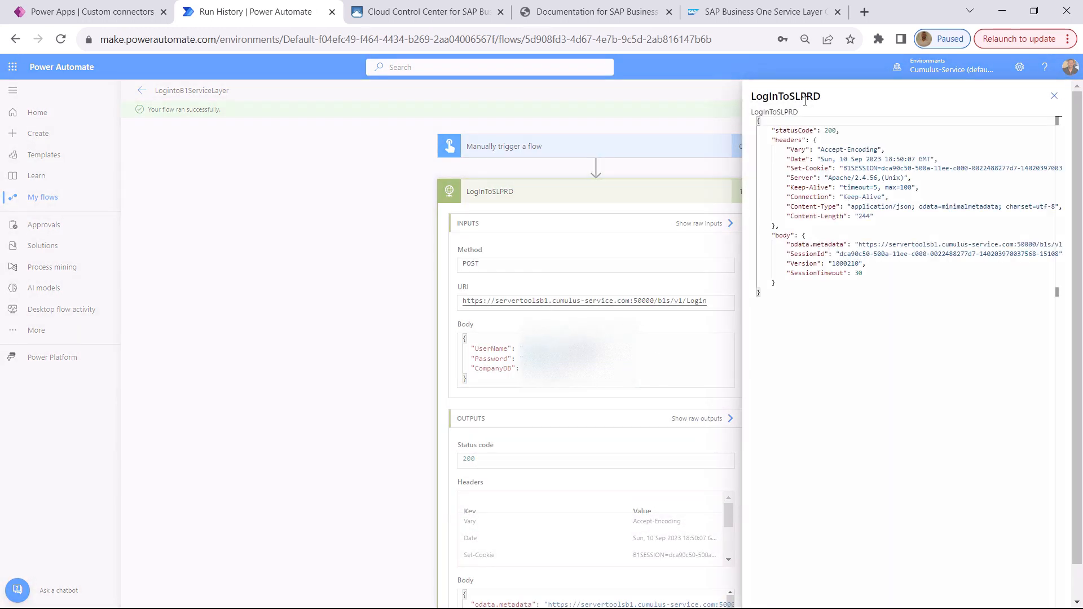
{"action": "left_click_drag", "start_coordinate": [781, 169], "coordinate": [1064, 175]}
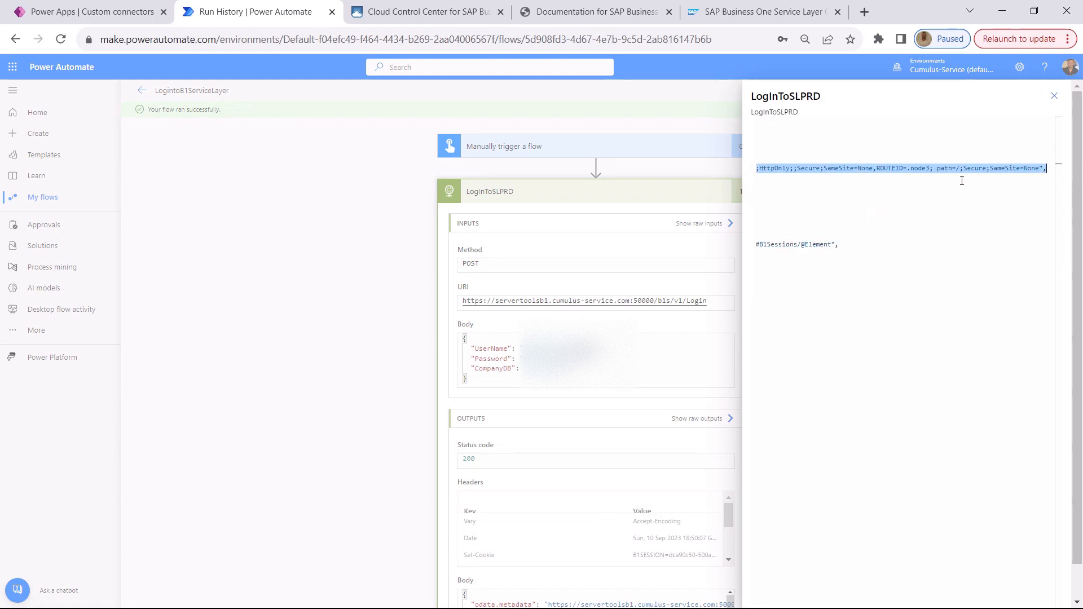
{"action": "left_click", "coordinate": [842, 176]}
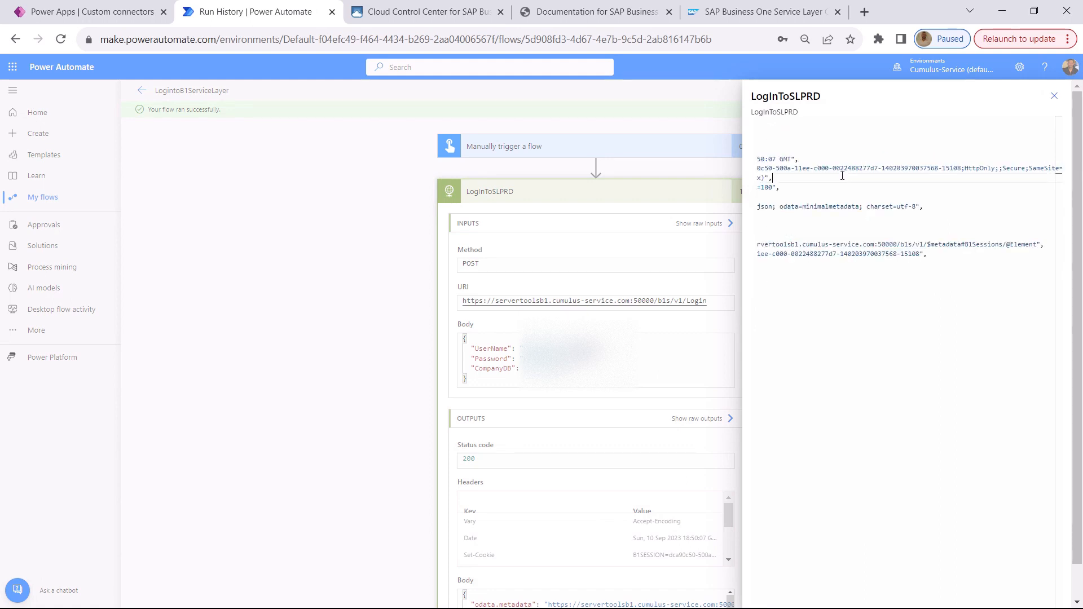
{"action": "left_click_drag", "start_coordinate": [800, 170], "coordinate": [649, 160]}
{"action": "left_click", "coordinate": [919, 169]}
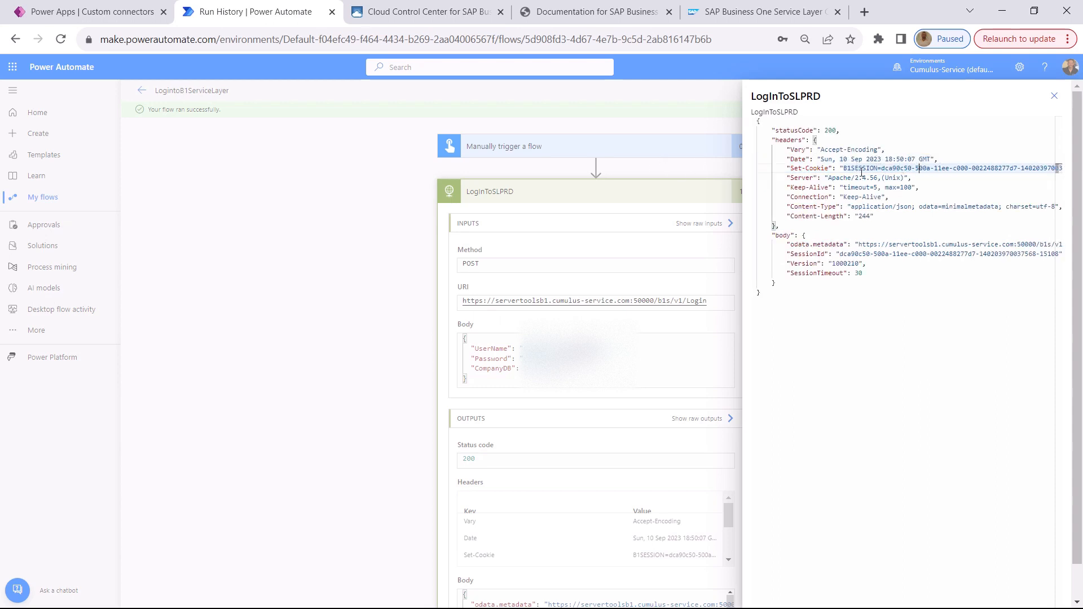
{"action": "double_click", "coordinate": [862, 169]}
{"action": "left_click_drag", "start_coordinate": [937, 165], "coordinate": [1020, 170]}
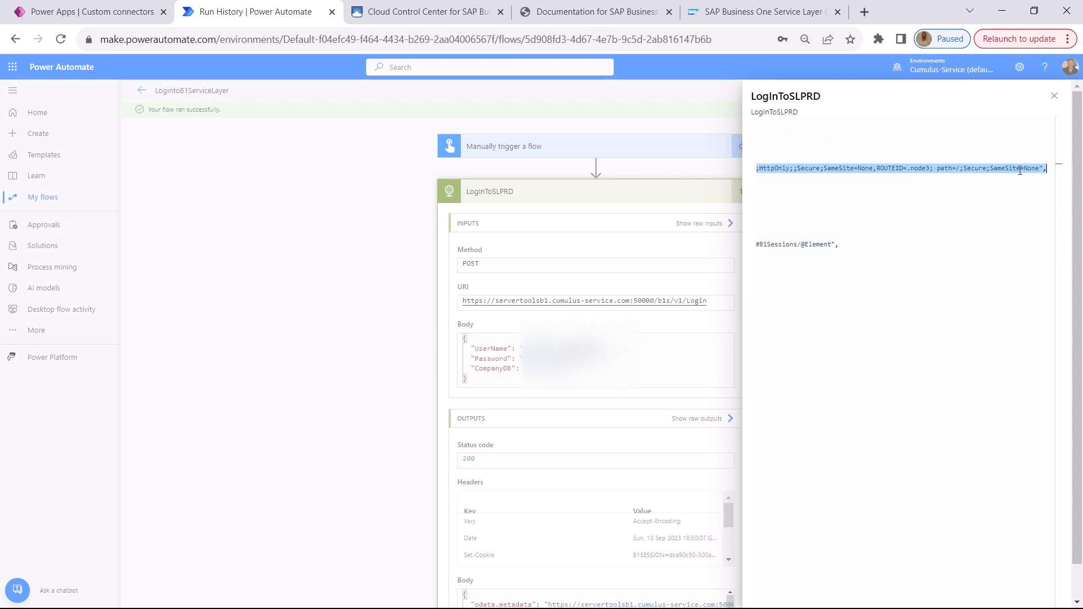
{"action": "double_click", "coordinate": [890, 168]}
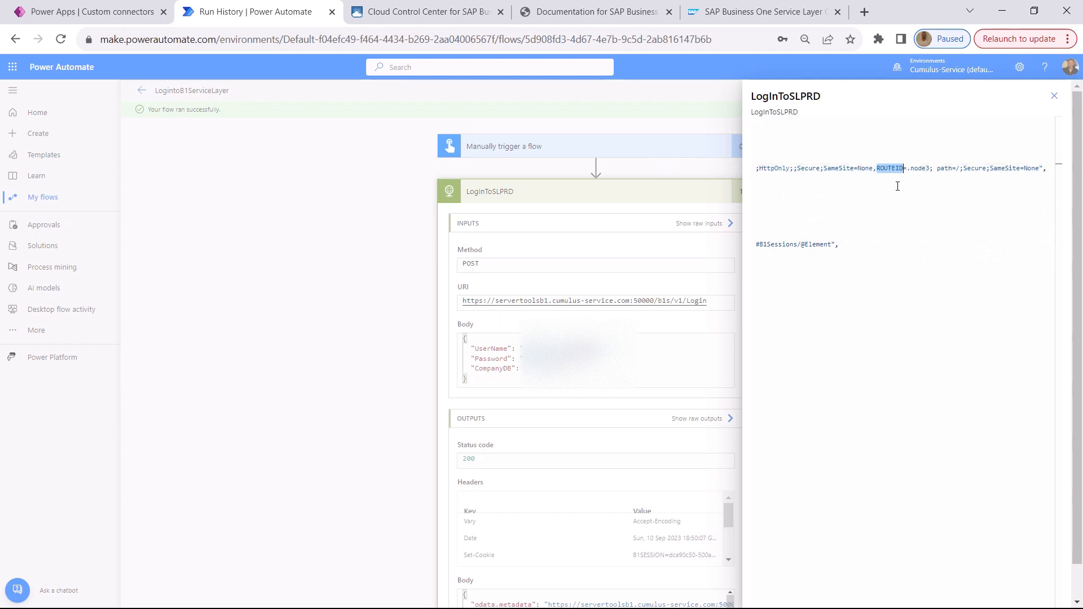
{"action": "left_click", "coordinate": [654, 176]}
Expand the FinalCookie action in the flow run and view its inputs and outputs
{"action": "scroll", "coordinate": [718, 279], "scroll_direction": "down", "scroll_amount": 5}
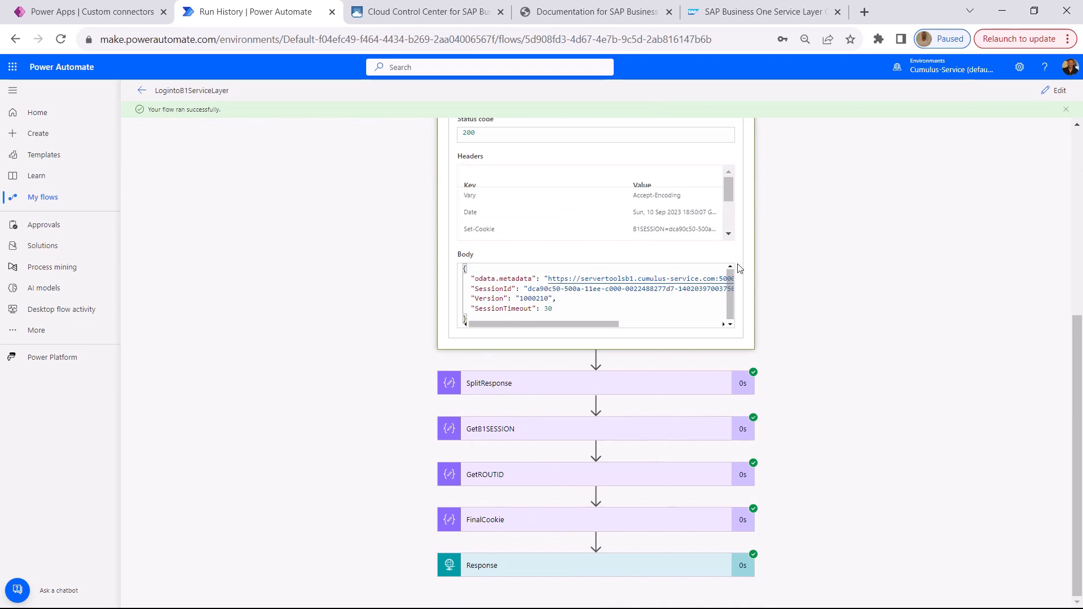
{"action": "left_click", "coordinate": [567, 524]}
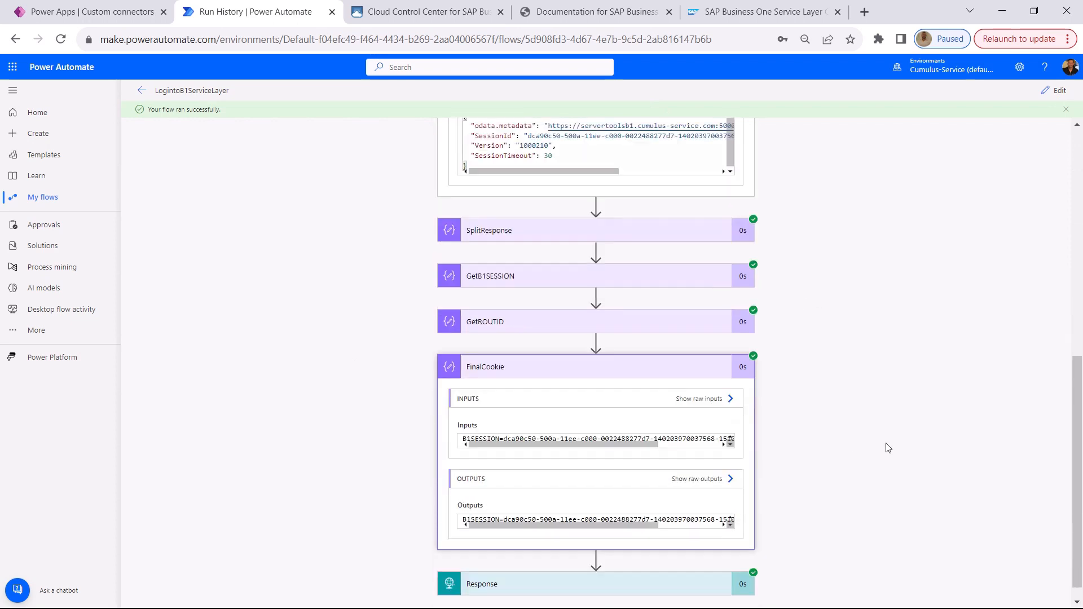
Examine the raw outputs of the FinalCookie action for the combined B1SESSION and ROUTEID string
{"action": "left_click", "coordinate": [713, 468]}
{"action": "left_click_drag", "start_coordinate": [774, 121], "coordinate": [1064, 129]}
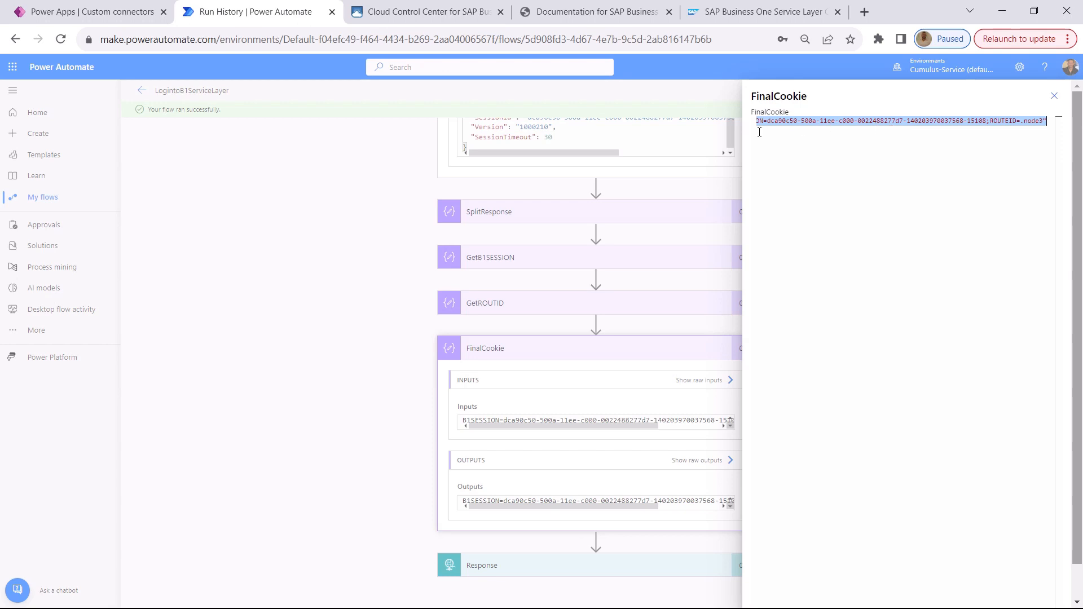
{"action": "left_click", "coordinate": [1054, 96]}
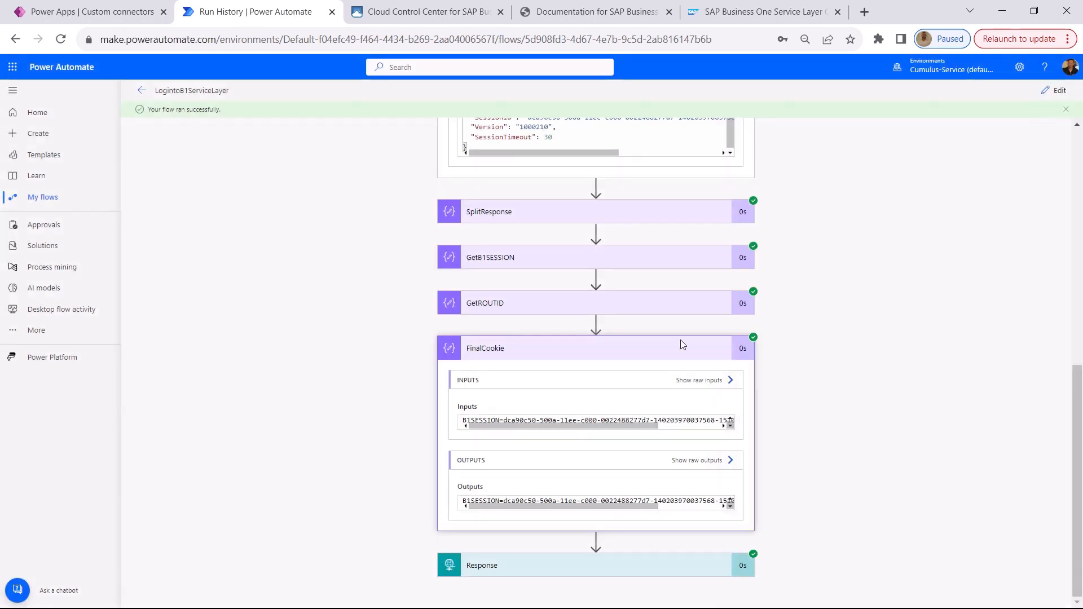
Edit the flow and insert a premium HTTP action between FinalCookie and Response
{"action": "left_click", "coordinate": [1058, 92]}
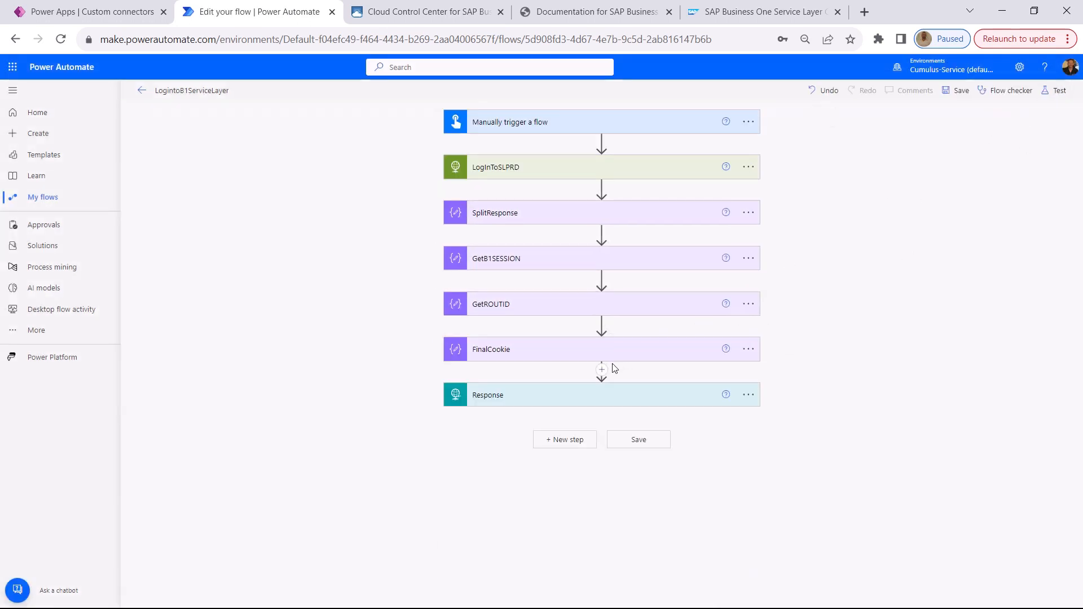
{"action": "left_click", "coordinate": [602, 371]}
{"action": "left_click", "coordinate": [599, 386]}
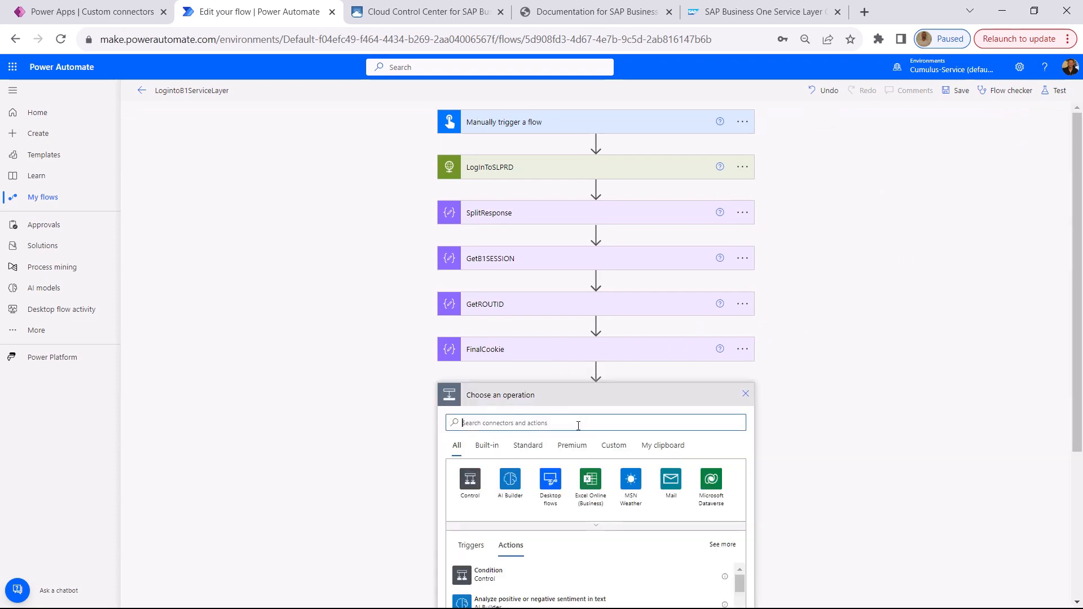
{"action": "type", "text": "http"}
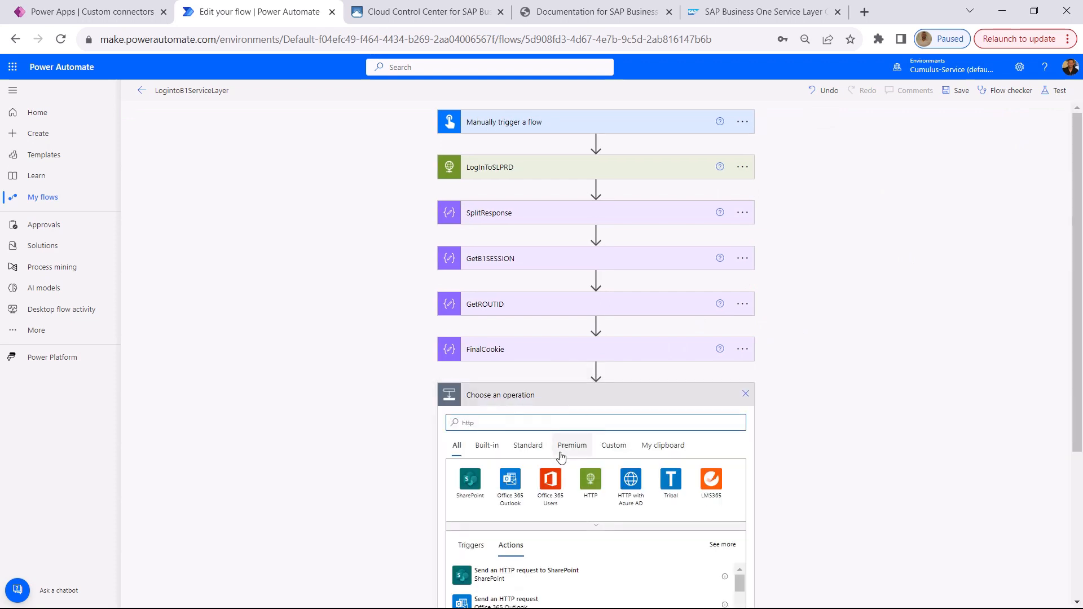
{"action": "left_click", "coordinate": [590, 480]}
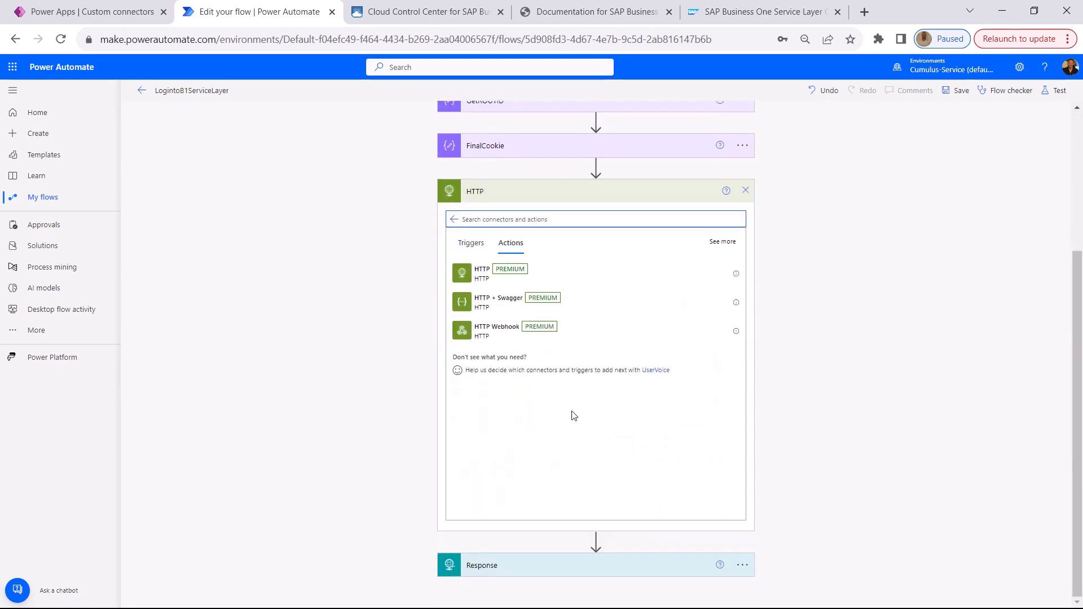
{"action": "left_click", "coordinate": [724, 276]}
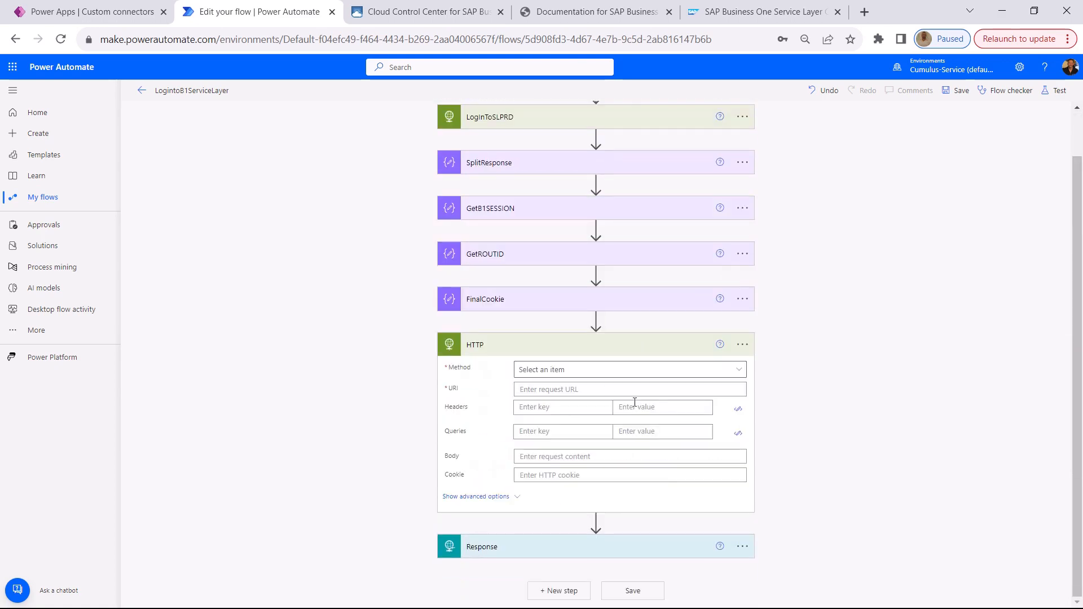
{"action": "left_click", "coordinate": [643, 378]}
{"action": "left_click", "coordinate": [559, 441]}
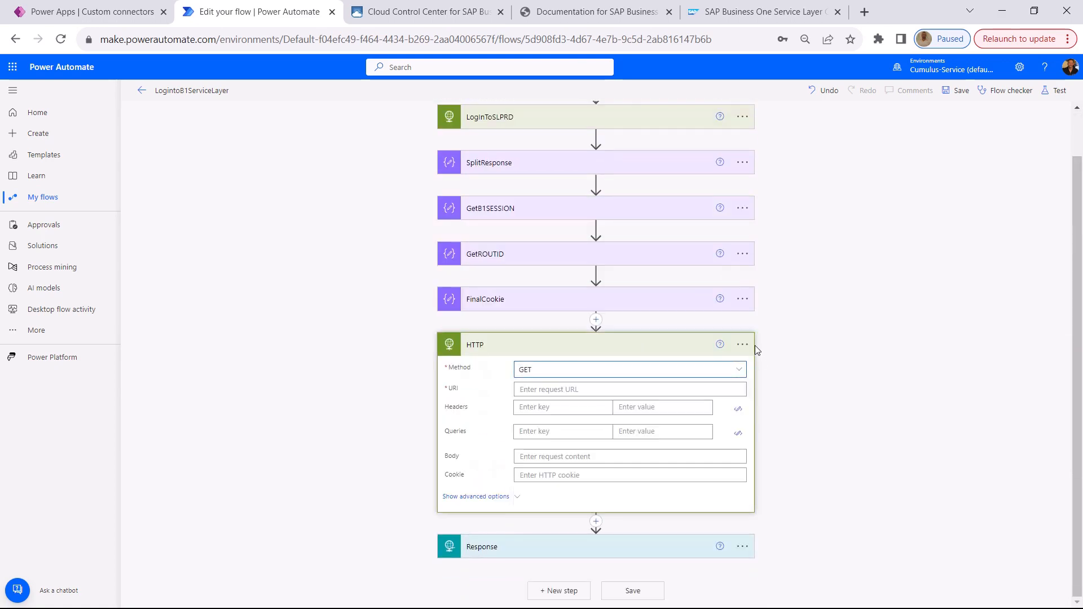
{"action": "key", "text": "alt+Tab"}
{"action": "left_click_drag", "start_coordinate": [694, 115], "coordinate": [364, 110]}
{"action": "key", "text": "ctrl+c"}
{"action": "key", "text": "alt+Tab"}
{"action": "left_click", "coordinate": [550, 388]}
{"action": "key", "text": "ctrl+v"}
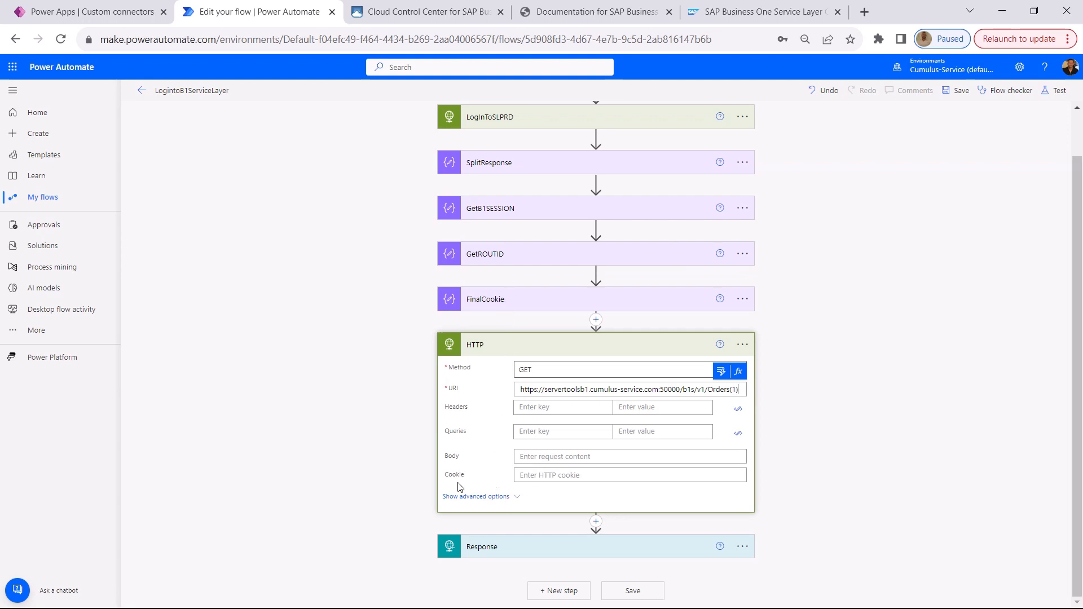
Fill the HTTP action's Cookie with the FinalCookie Outputs dynamic value and save the flow
{"action": "left_click", "coordinate": [542, 477]}
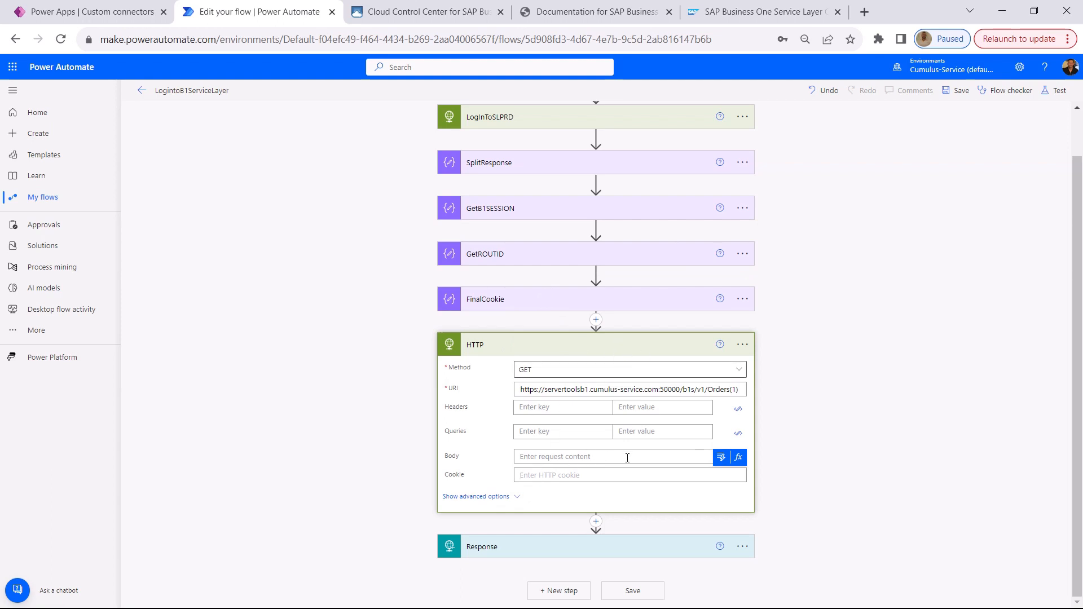
{"action": "left_click", "coordinate": [721, 458]}
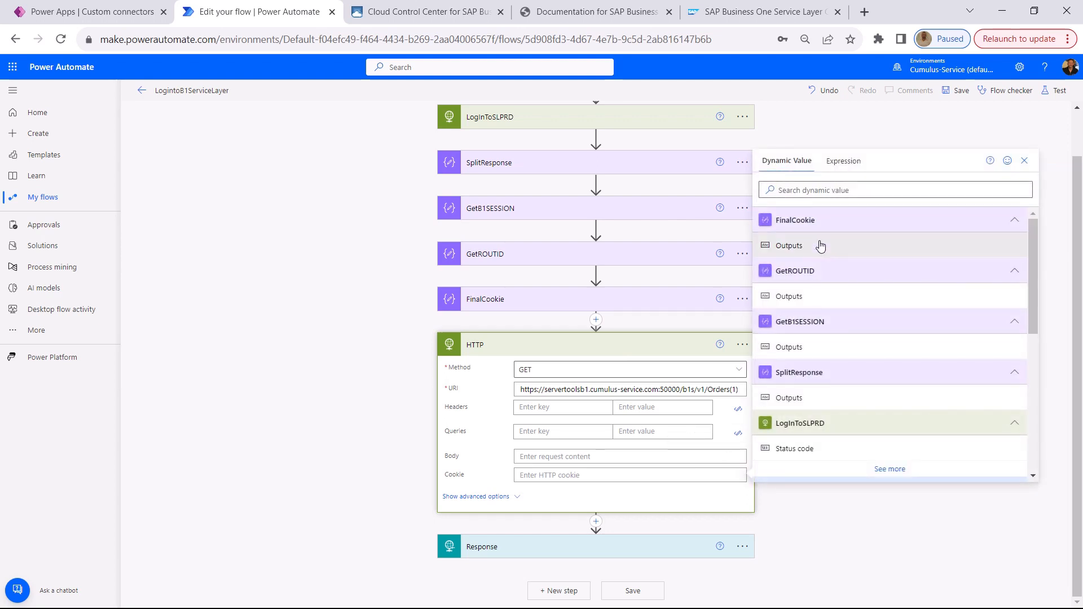
{"action": "left_click", "coordinate": [818, 245]}
{"action": "left_click", "coordinate": [967, 93]}
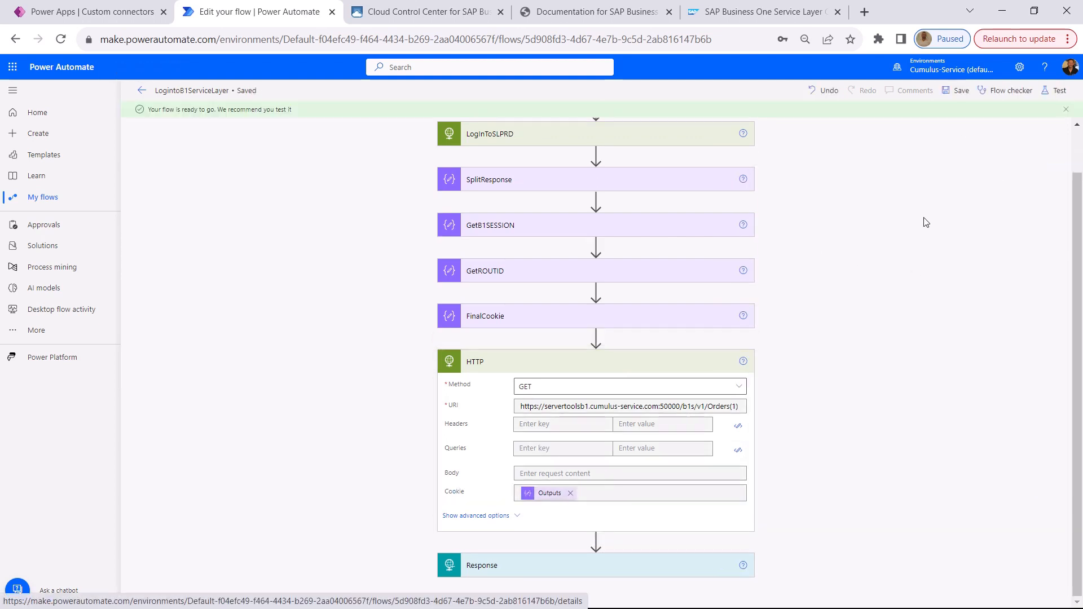
Run a manual test of the LogintoB1ServiceLayer flow with the HTTP action and show its run result
{"action": "left_click", "coordinate": [1054, 91]}
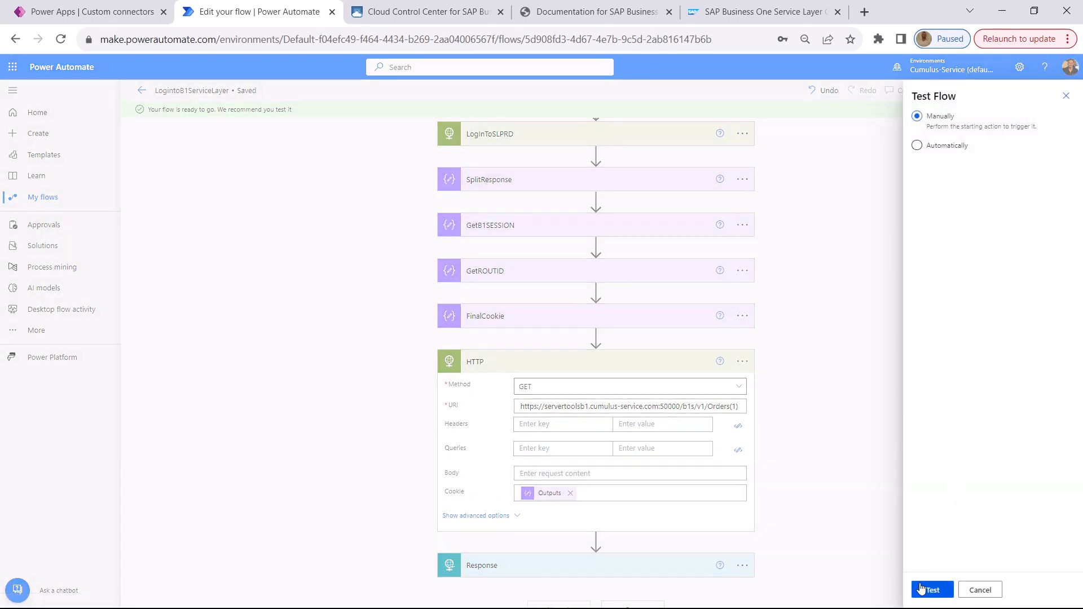
{"action": "left_click", "coordinate": [928, 591]}
{"action": "left_click", "coordinate": [936, 589]}
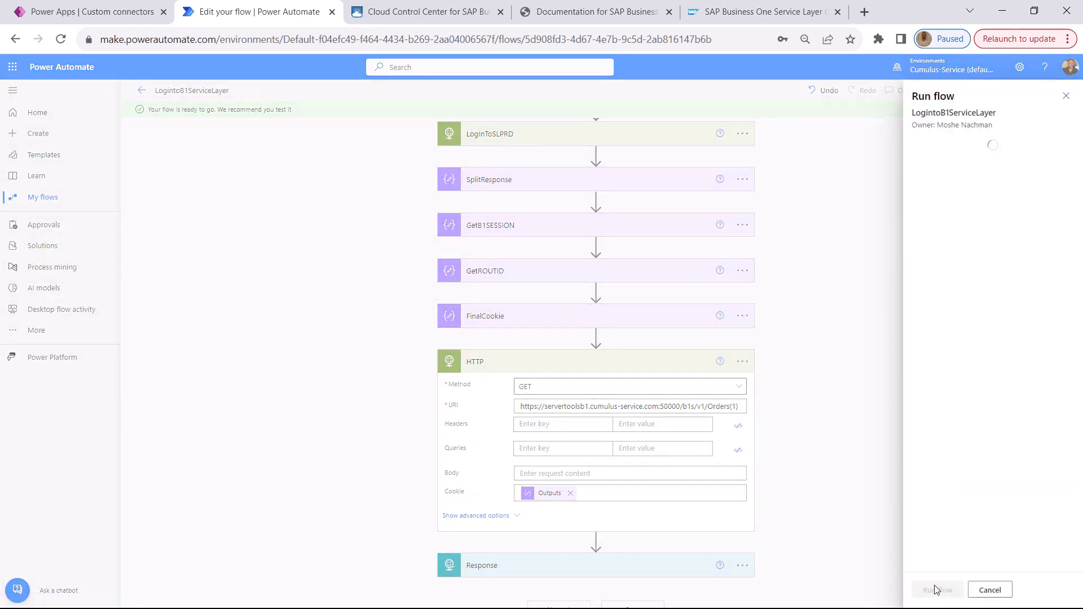
{"action": "left_click", "coordinate": [932, 590]}
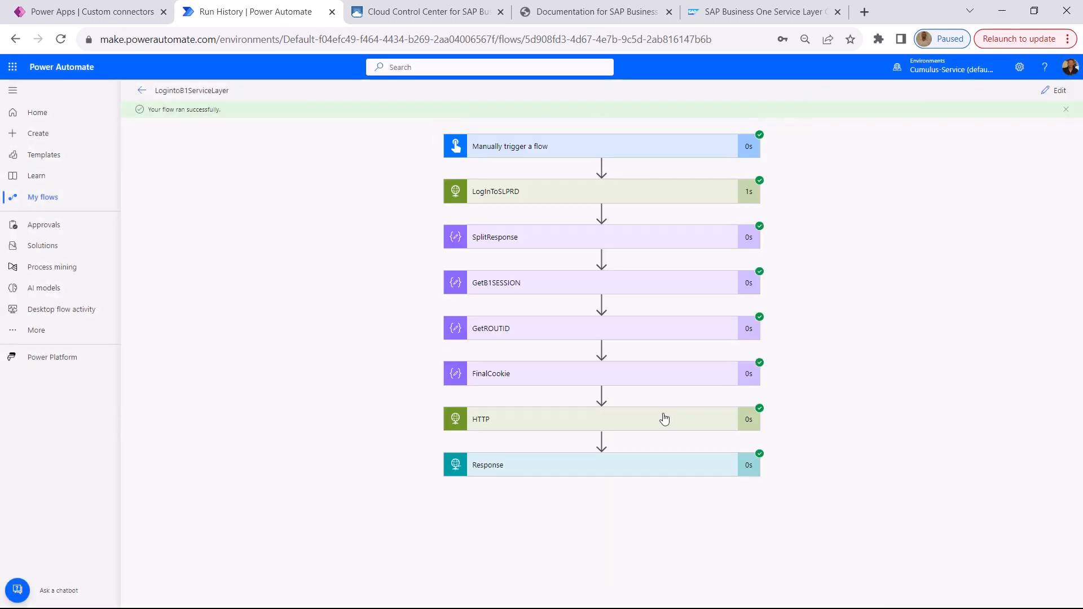
Examine the HTTP action's raw outputs for the Orders(1) response, then collapse the action's run details
{"action": "left_click", "coordinate": [630, 425]}
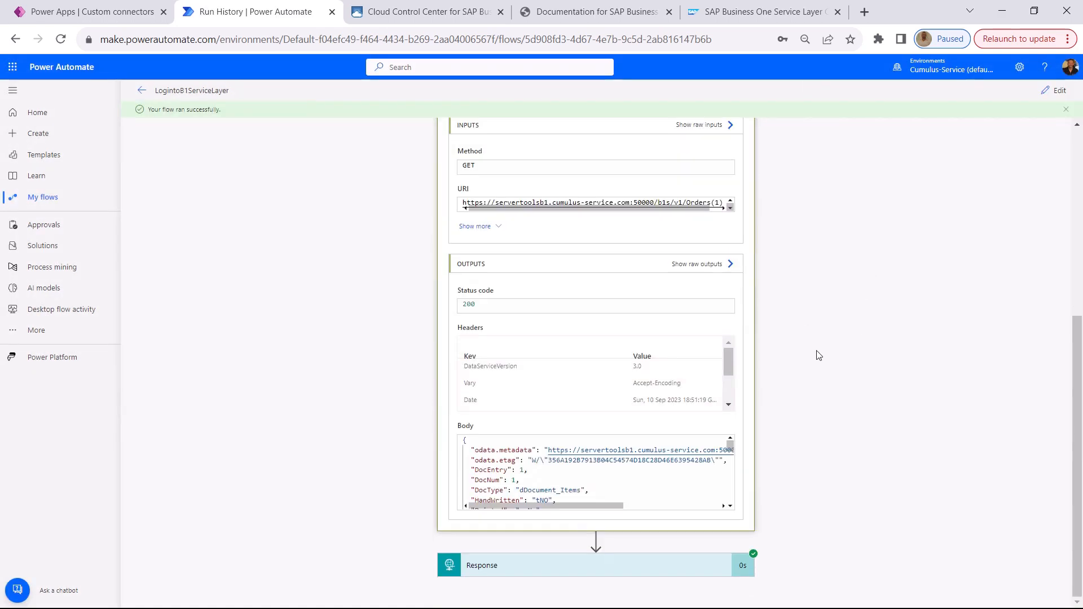
{"action": "left_click", "coordinate": [706, 264]}
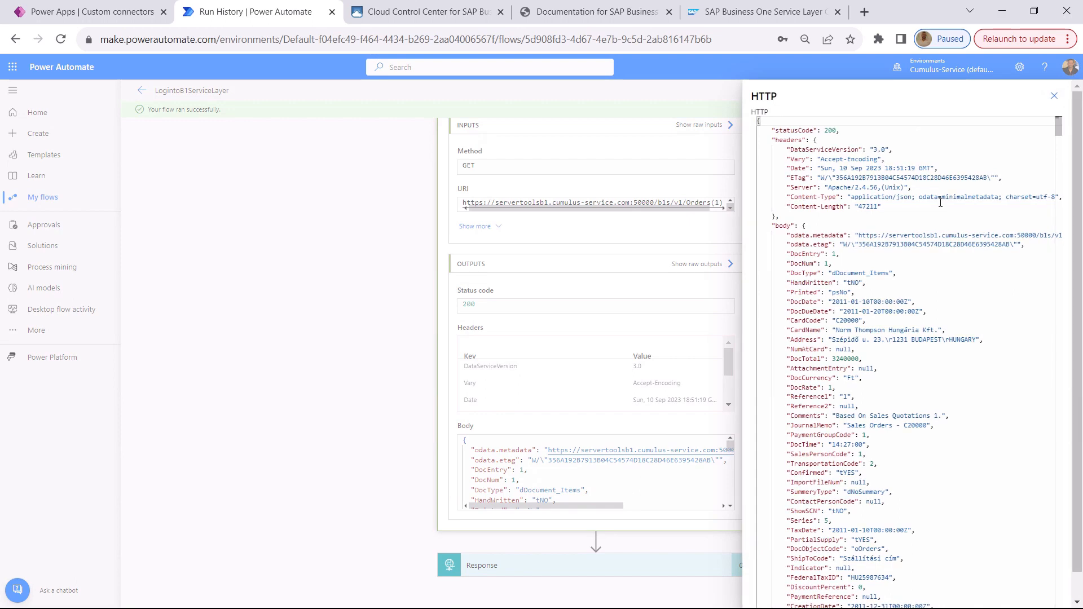
{"action": "left_click", "coordinate": [1054, 96]}
{"action": "scroll", "coordinate": [886, 269], "scroll_direction": "up", "scroll_amount": 5}
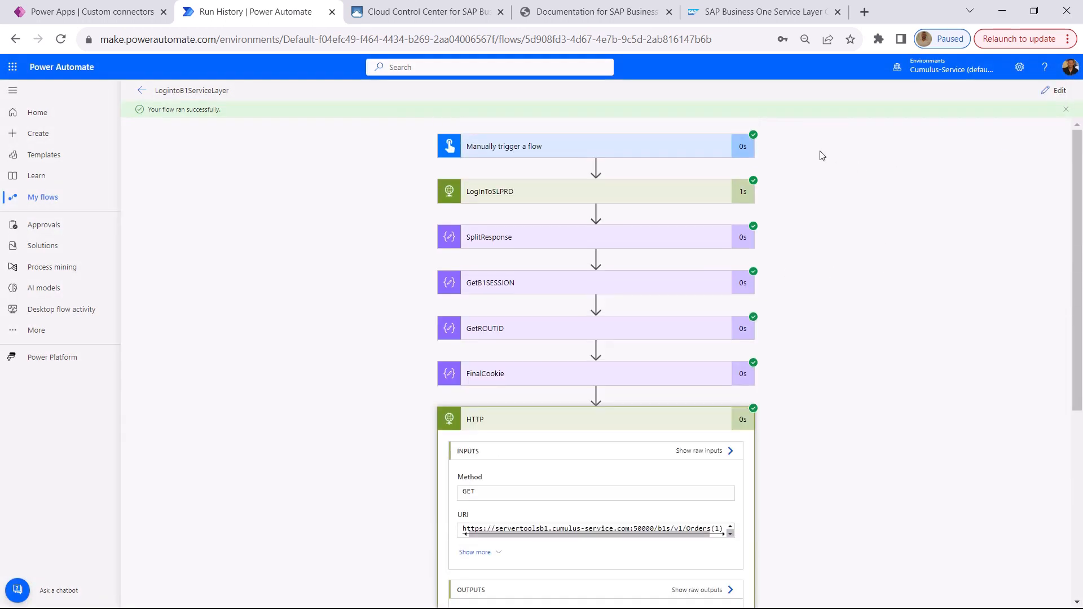
{"action": "left_click", "coordinate": [665, 426]}
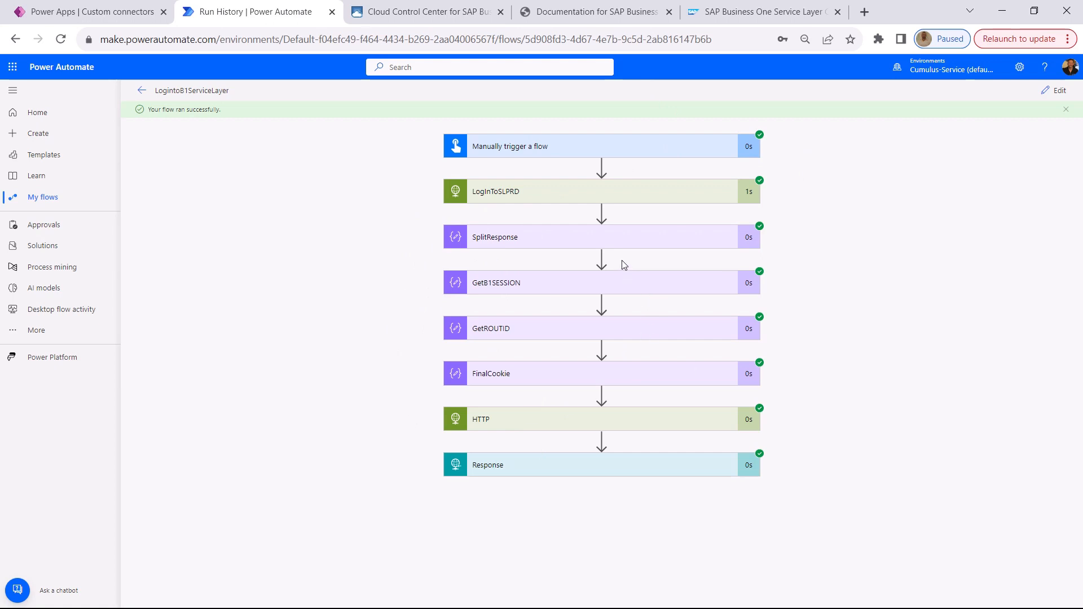
Switch to Postman's Login-Auth.Header request and examine the key and Basic credential value of its Authorization header
{"action": "key", "text": "alt+Tab"}
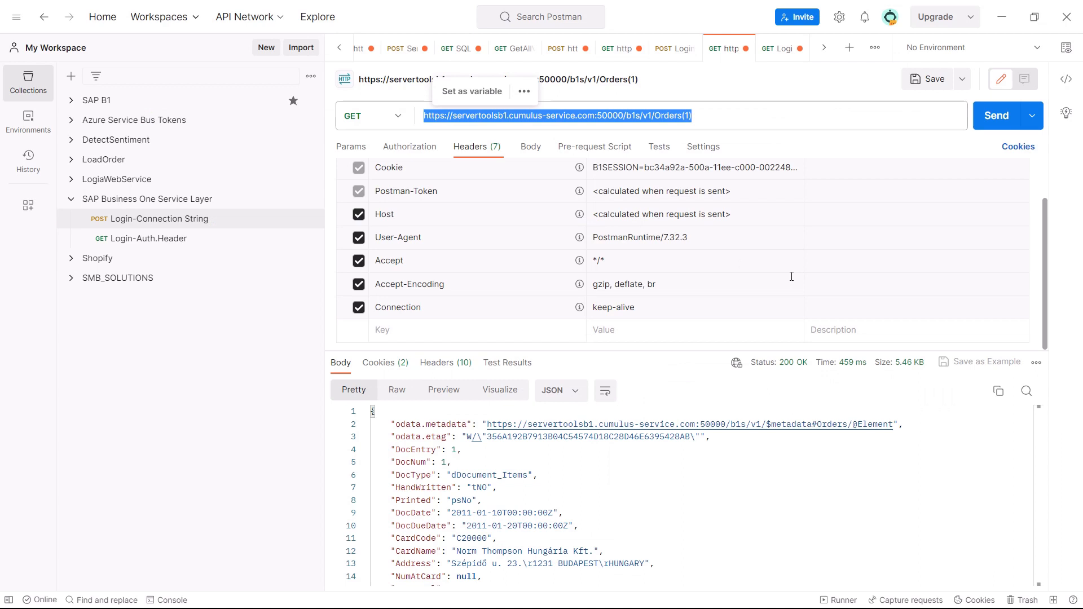
{"action": "left_click", "coordinate": [772, 48]}
{"action": "left_click", "coordinate": [658, 350]}
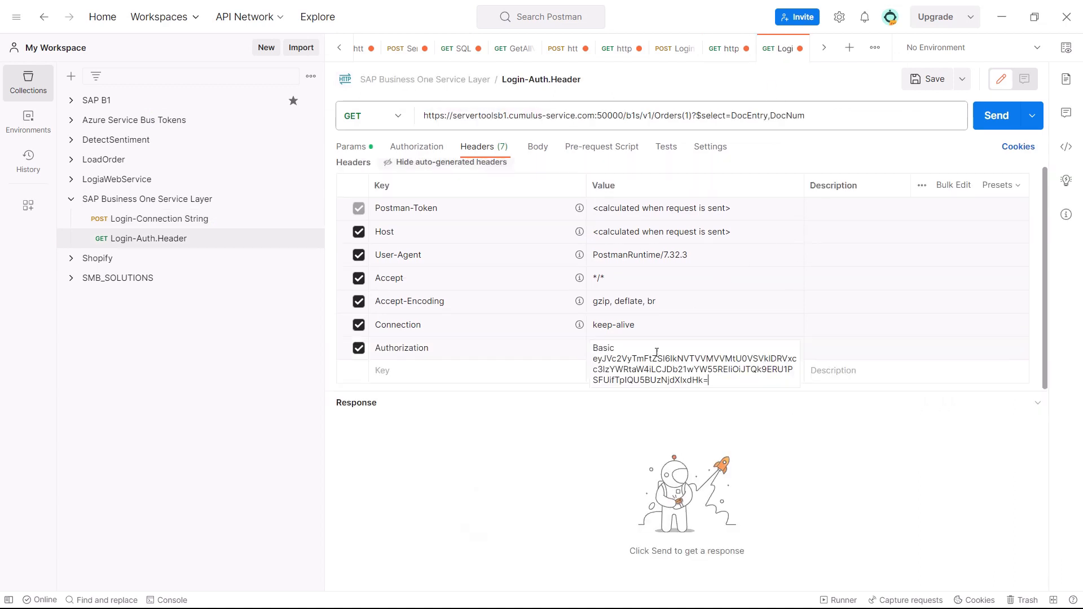
{"action": "left_click_drag", "start_coordinate": [709, 380], "coordinate": [592, 370]}
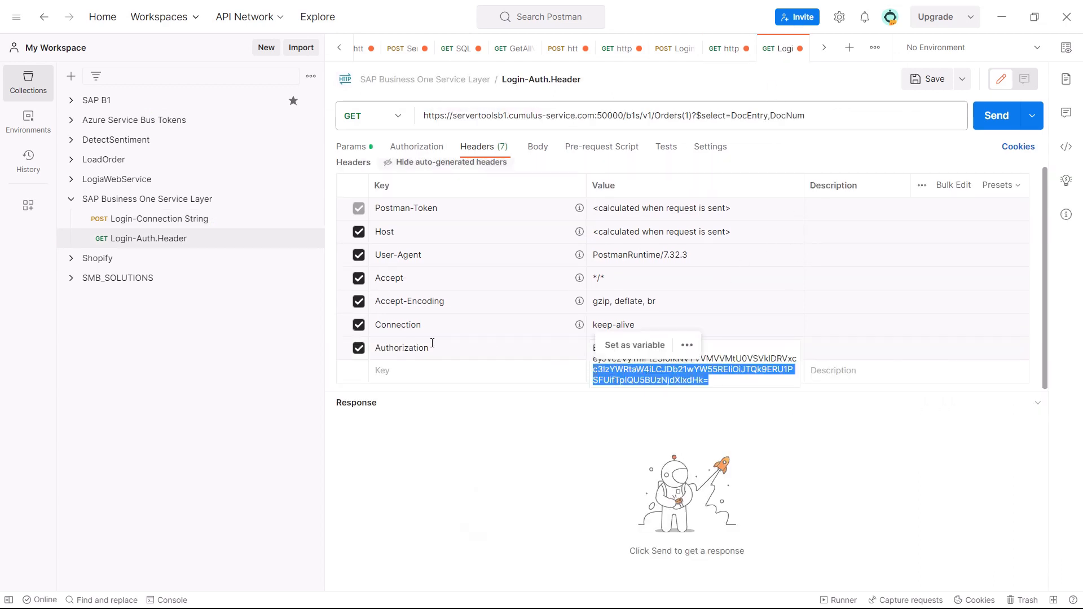
{"action": "left_click", "coordinate": [450, 349]}
{"action": "left_click_drag", "start_coordinate": [446, 348], "coordinate": [357, 351]}
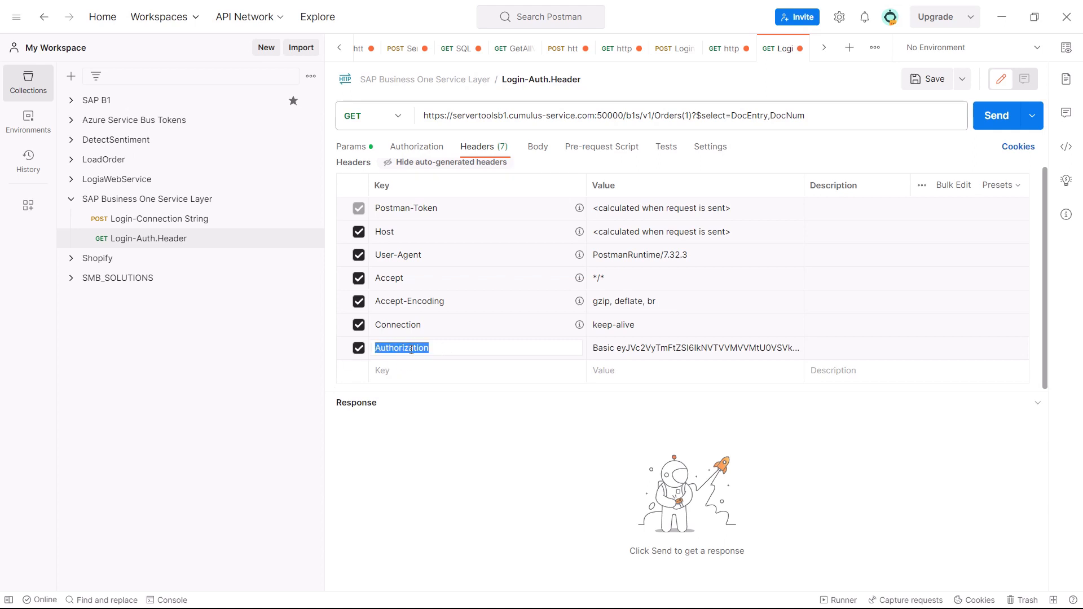
{"action": "left_click", "coordinate": [686, 342]}
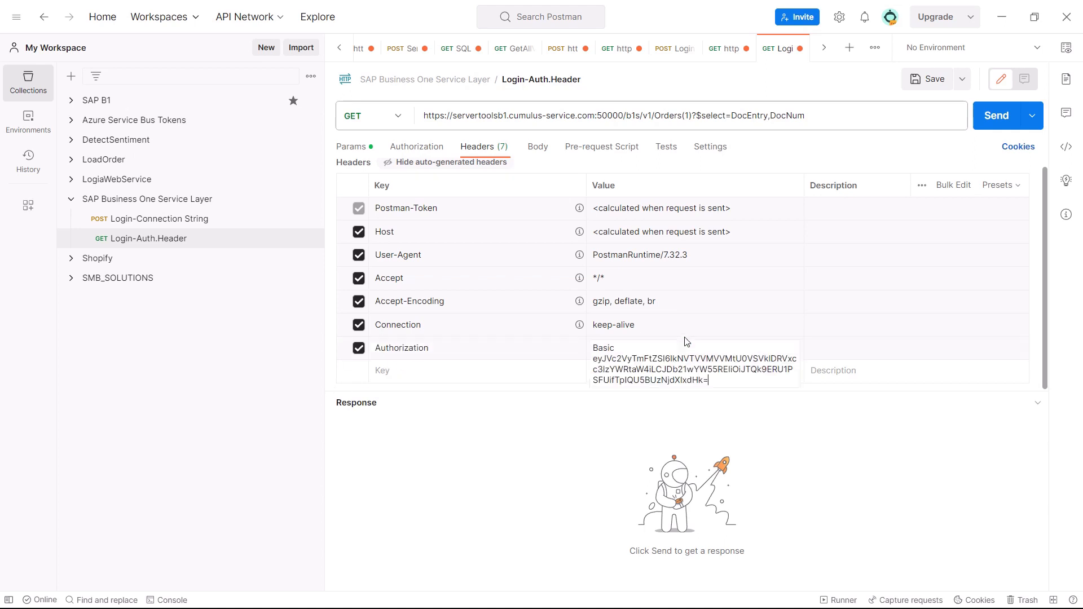
{"action": "left_click", "coordinate": [411, 345]}
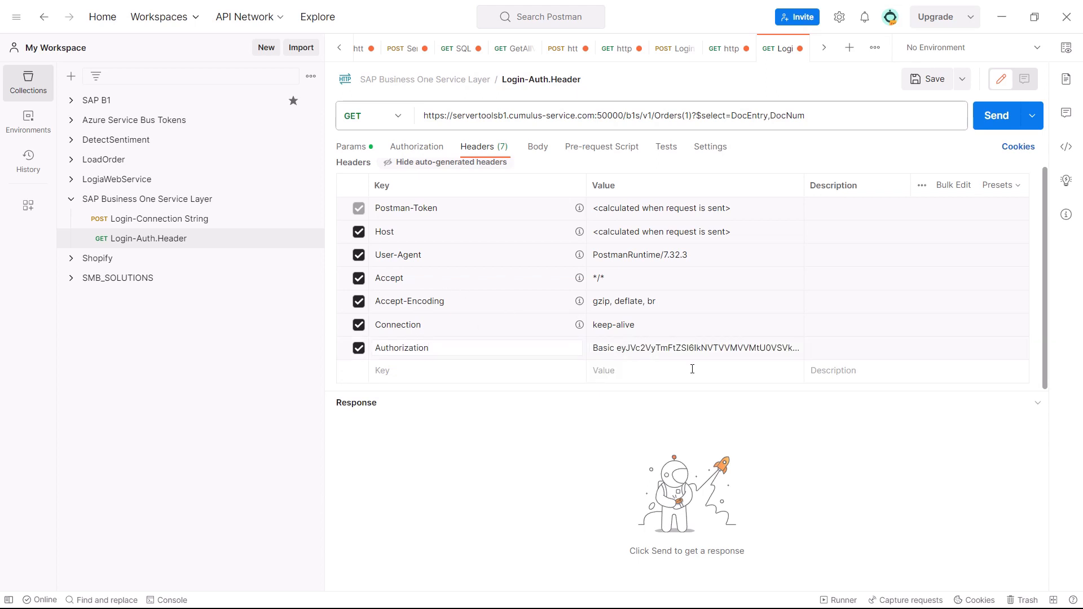
{"action": "left_click", "coordinate": [678, 348]}
{"action": "left_click_drag", "start_coordinate": [718, 381], "coordinate": [577, 365]}
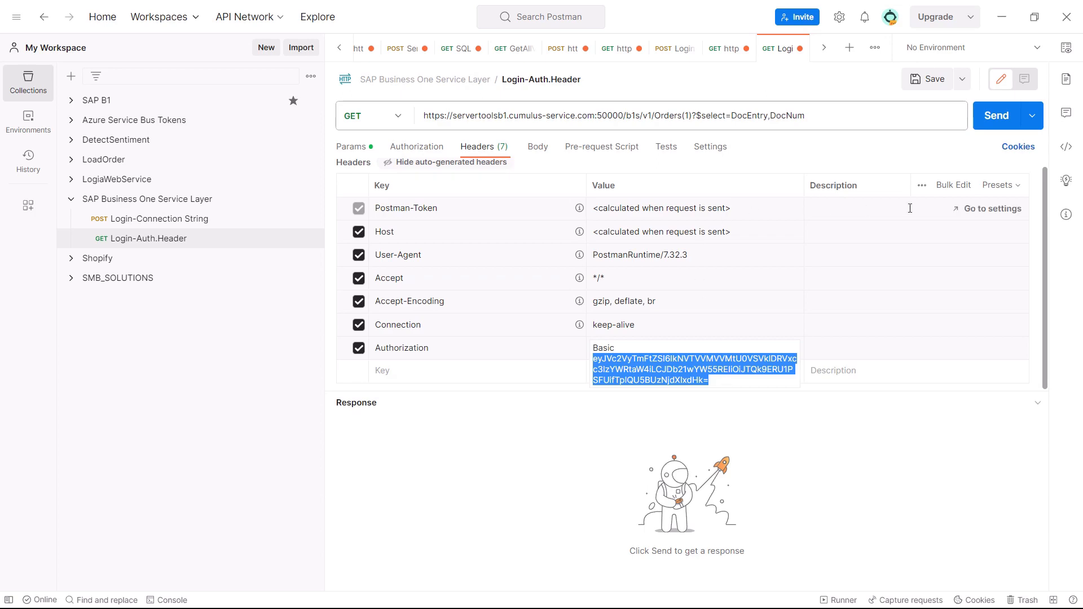
Clear all stored cookies in Postman and send the Login-Auth.Header GET request
{"action": "left_click", "coordinate": [1018, 147]}
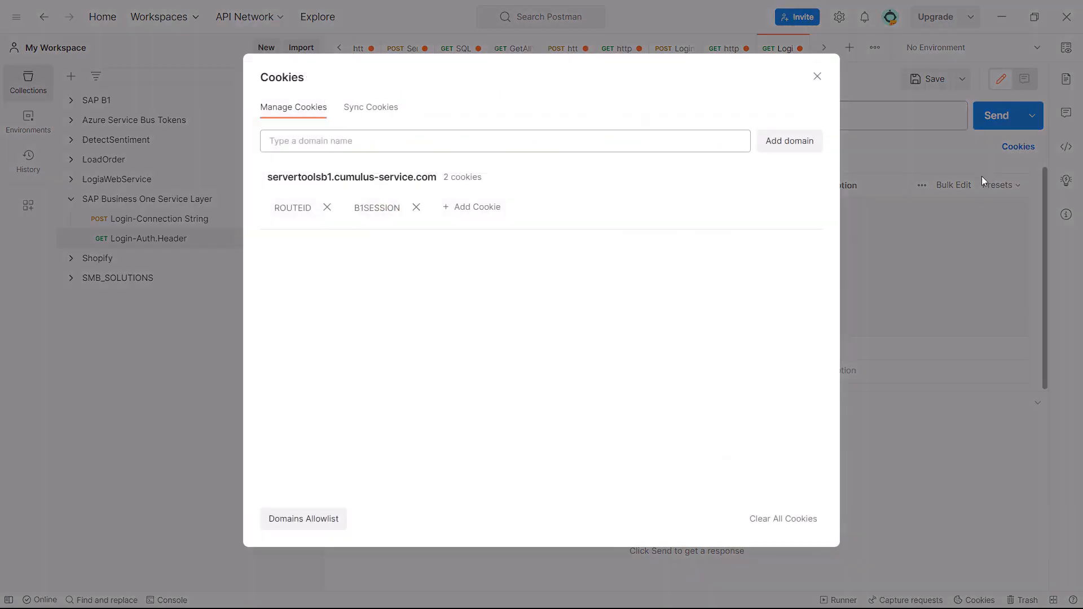
{"action": "left_click", "coordinate": [779, 518]}
{"action": "left_click", "coordinate": [817, 76]}
{"action": "left_click", "coordinate": [974, 114]}
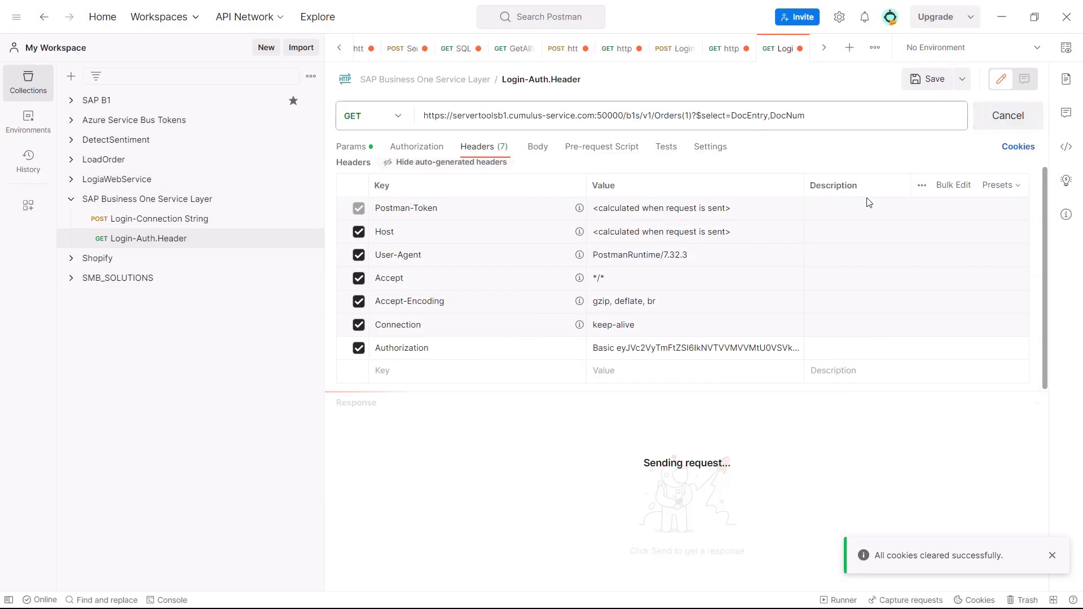
Examine the request URL's ?$select=DocEntry,DocNum parameter and the JSON fields returned in the response body
{"action": "triple_click", "coordinate": [825, 114]}
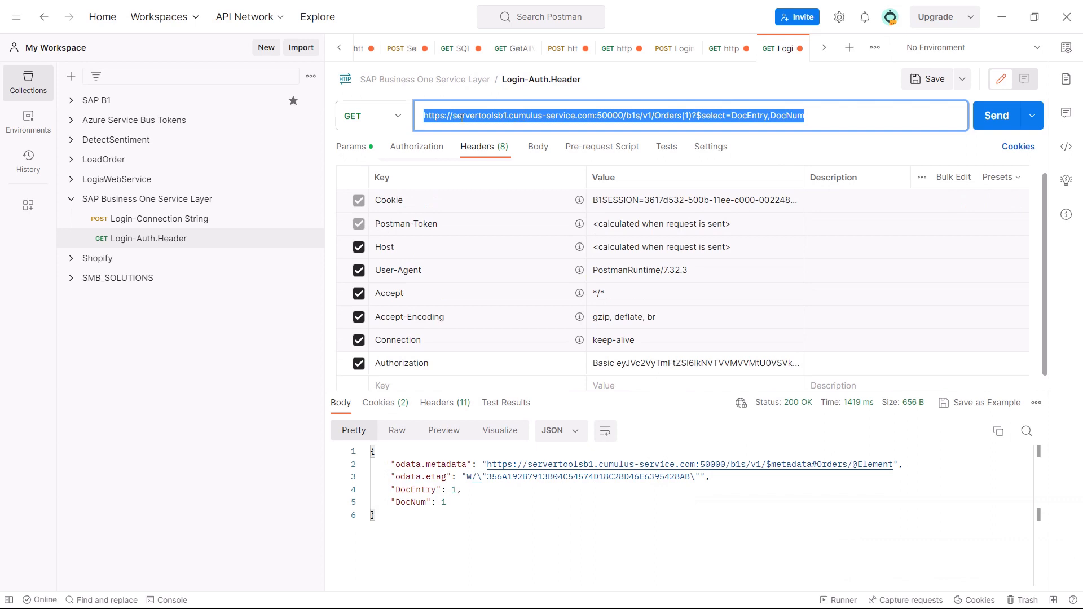
{"action": "left_click", "coordinate": [692, 116]}
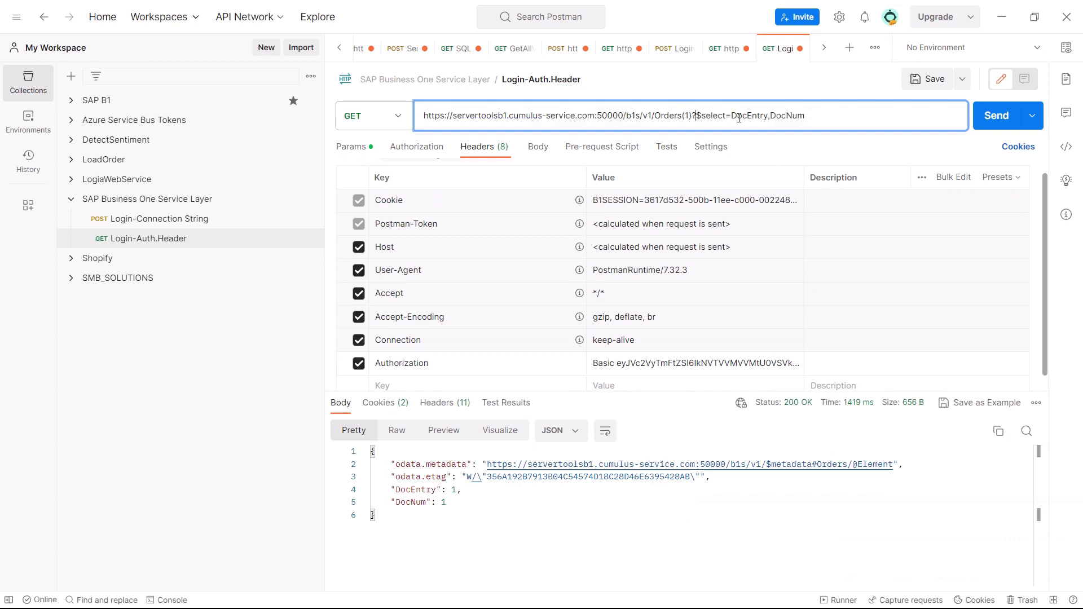
{"action": "left_click_drag", "start_coordinate": [810, 115], "coordinate": [692, 116]}
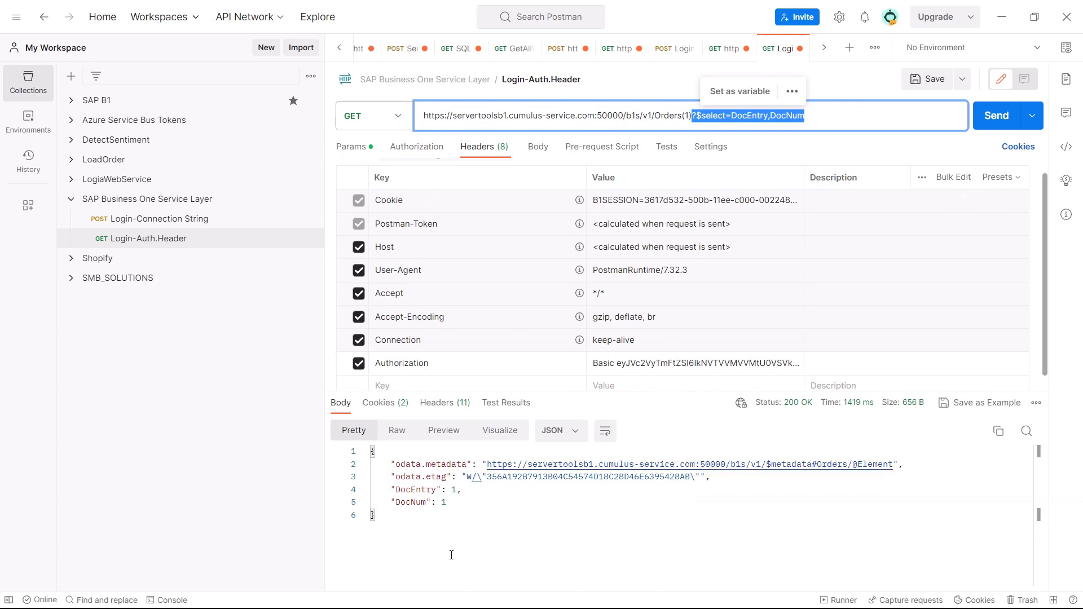
{"action": "left_click_drag", "start_coordinate": [451, 556], "coordinate": [894, 400]}
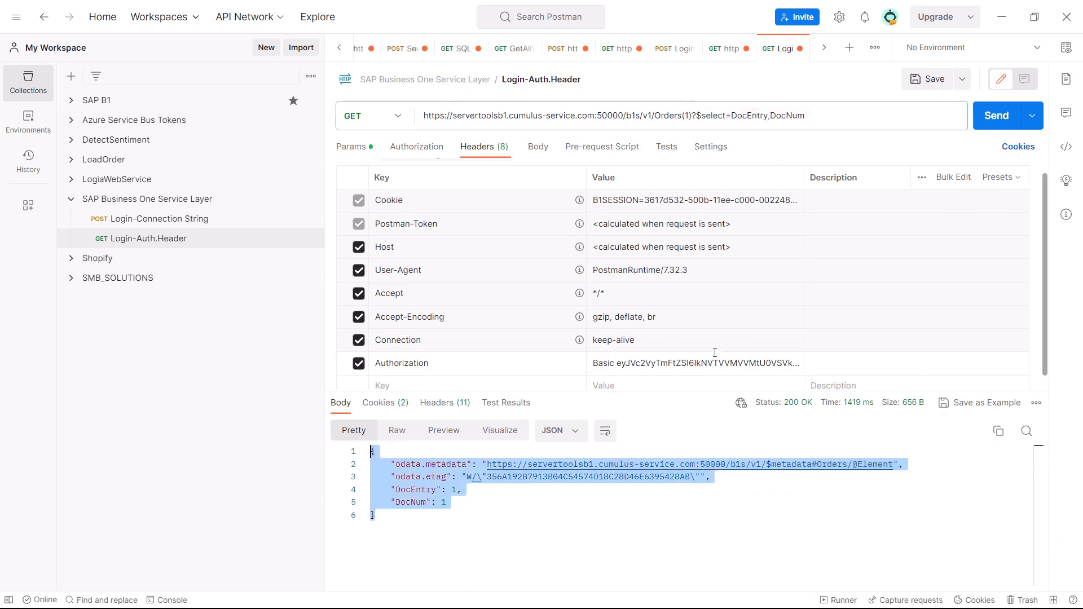
Compare the Authorization header of Login-Auth.Header with the body-based login of the Login-Connection String request
{"action": "left_click", "coordinate": [596, 357]}
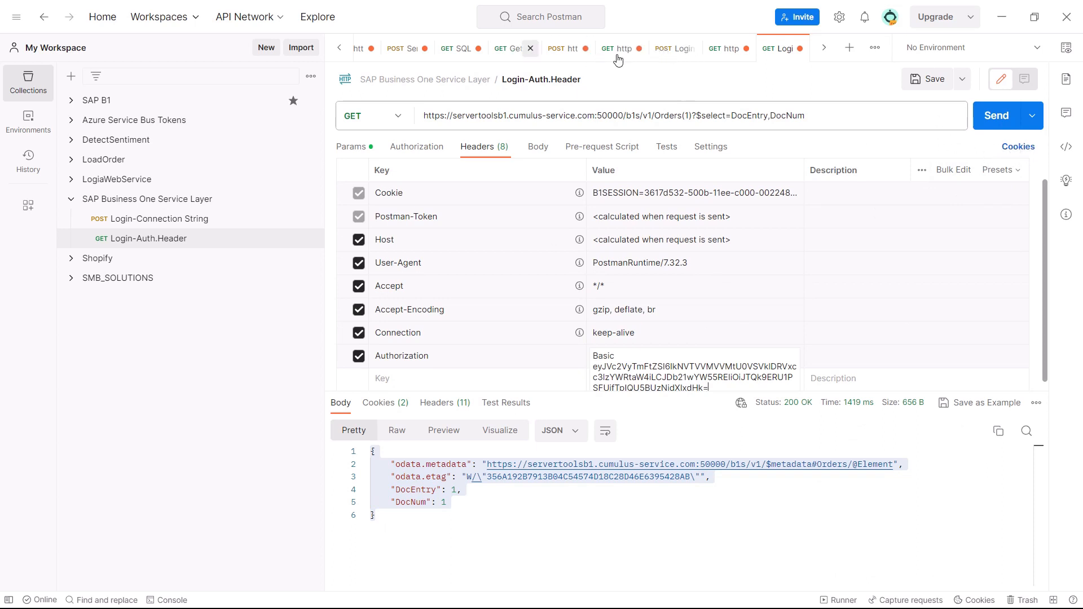
{"action": "left_click", "coordinate": [674, 48]}
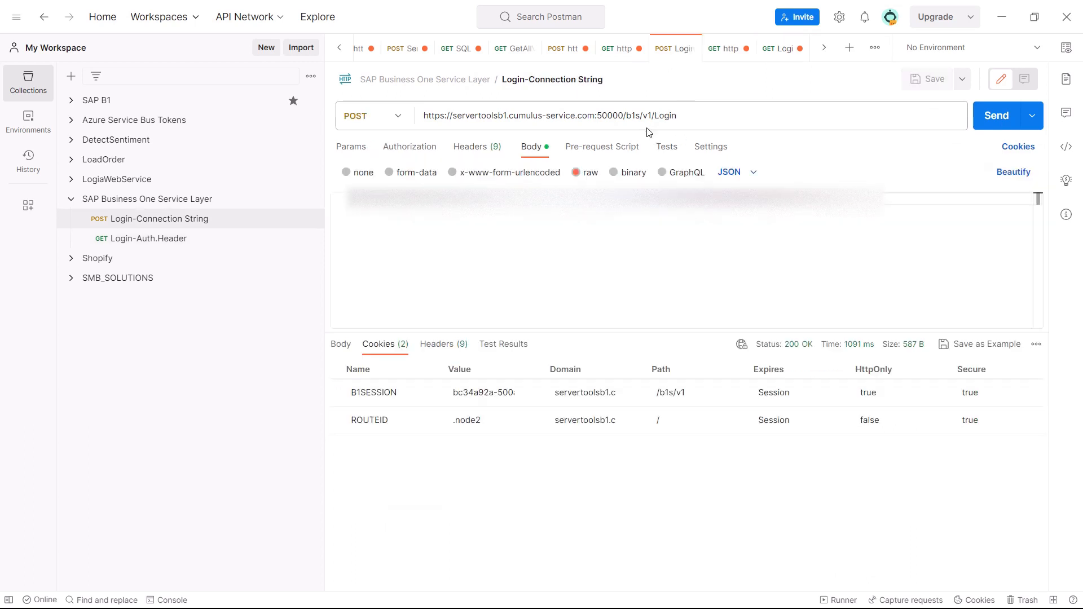
{"action": "left_click", "coordinate": [766, 52]}
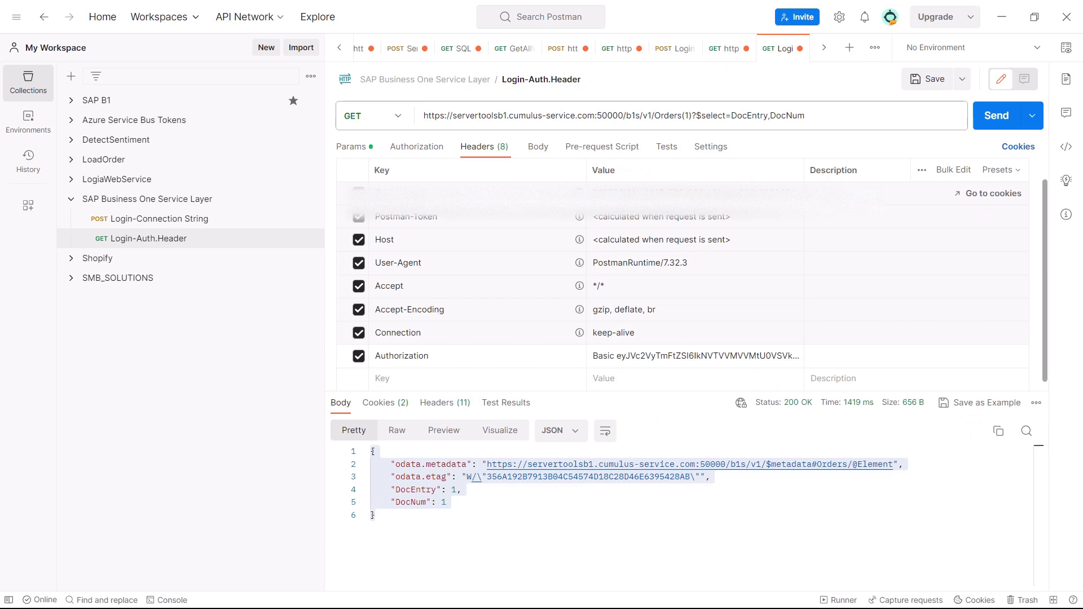
Copy the full Basic credential value from the Authorization header of the Login-Auth.Header request
{"action": "left_click_drag", "start_coordinate": [692, 116], "coordinate": [837, 111]}
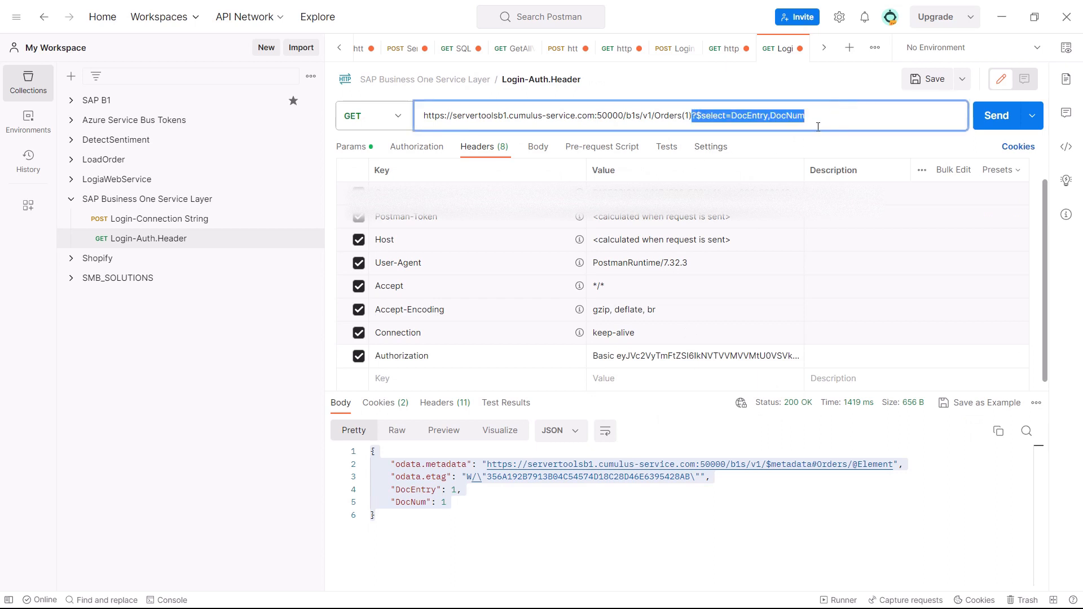
{"action": "left_click", "coordinate": [705, 356]}
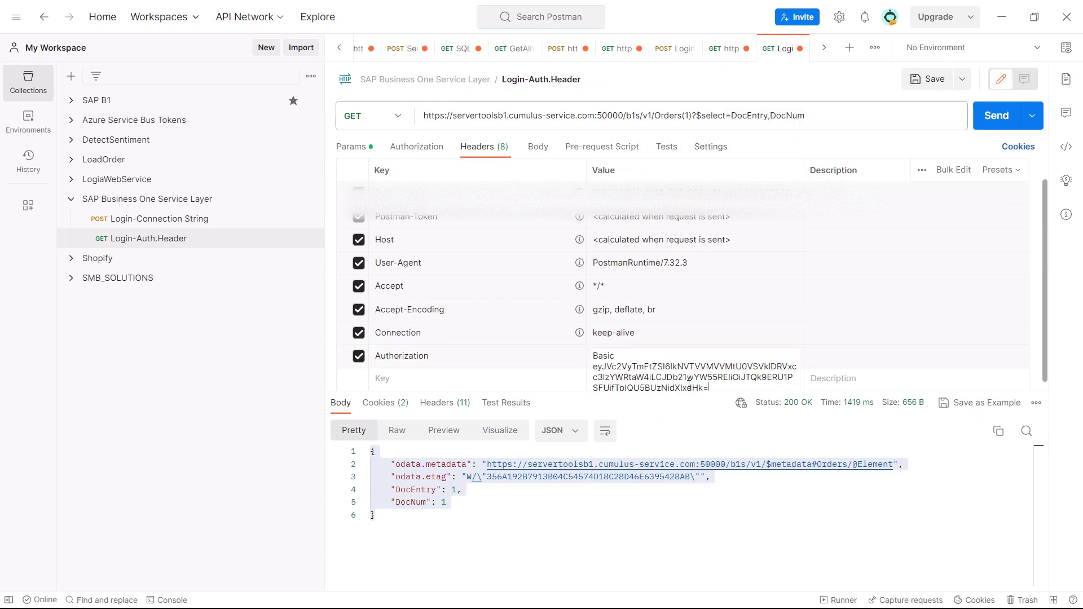
{"action": "left_click_drag", "start_coordinate": [724, 388], "coordinate": [600, 480]}
{"action": "left_click", "coordinate": [677, 375]}
{"action": "left_click_drag", "start_coordinate": [708, 411], "coordinate": [584, 372]}
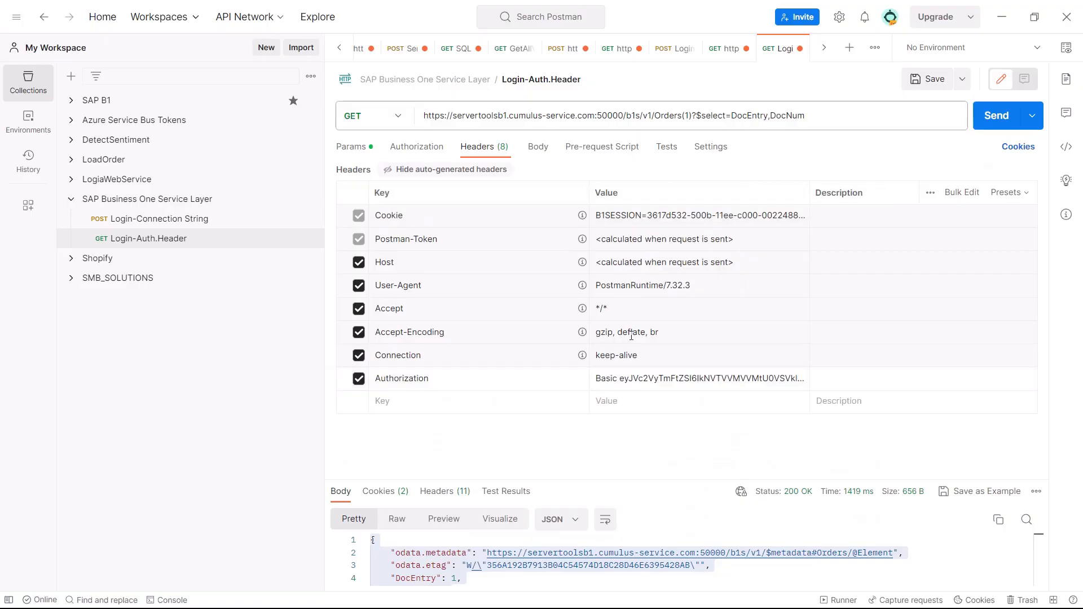
Switch to Power Automate, open the LogintoB1ServiceLayer flow for editing and remove the Outputs token from the HTTP action's cookie
{"action": "key", "text": "alt+Tab"}
{"action": "left_click", "coordinate": [1057, 91]}
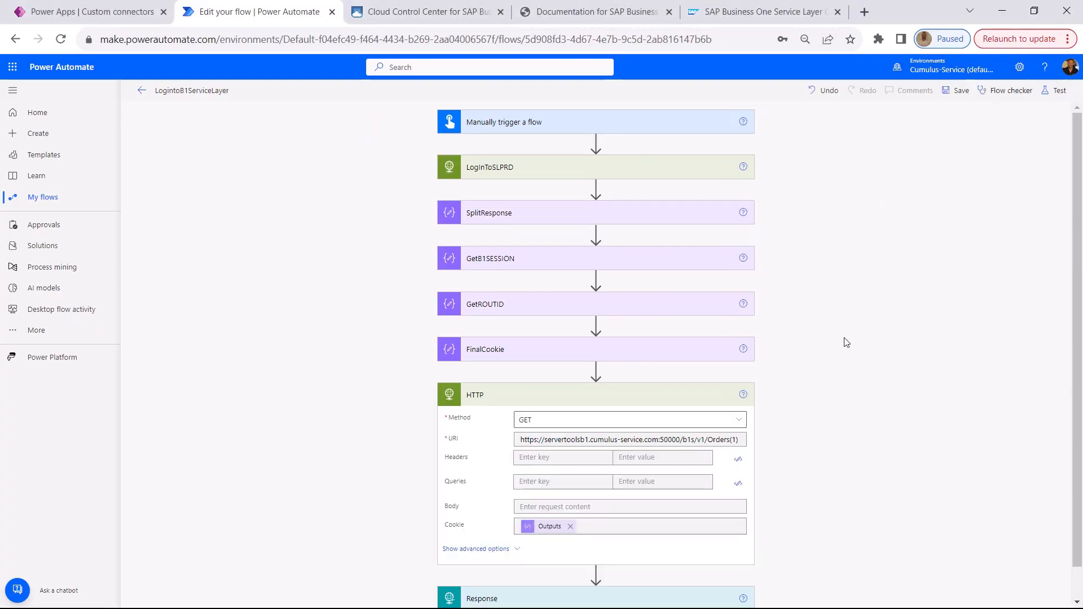
{"action": "scroll", "coordinate": [829, 321], "scroll_direction": "down", "scroll_amount": 1}
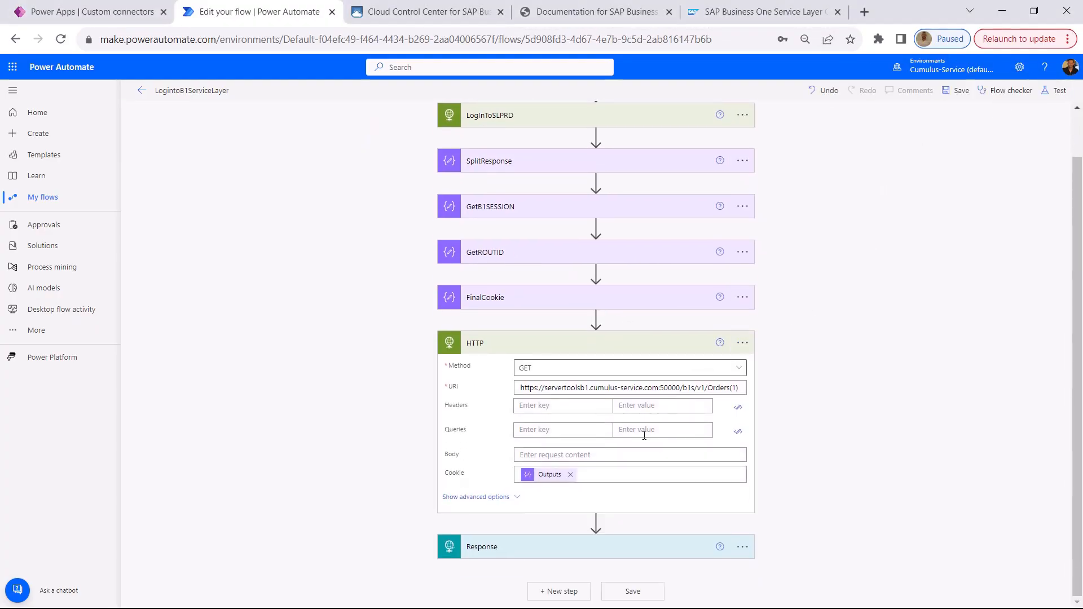
{"action": "left_click", "coordinate": [570, 475]}
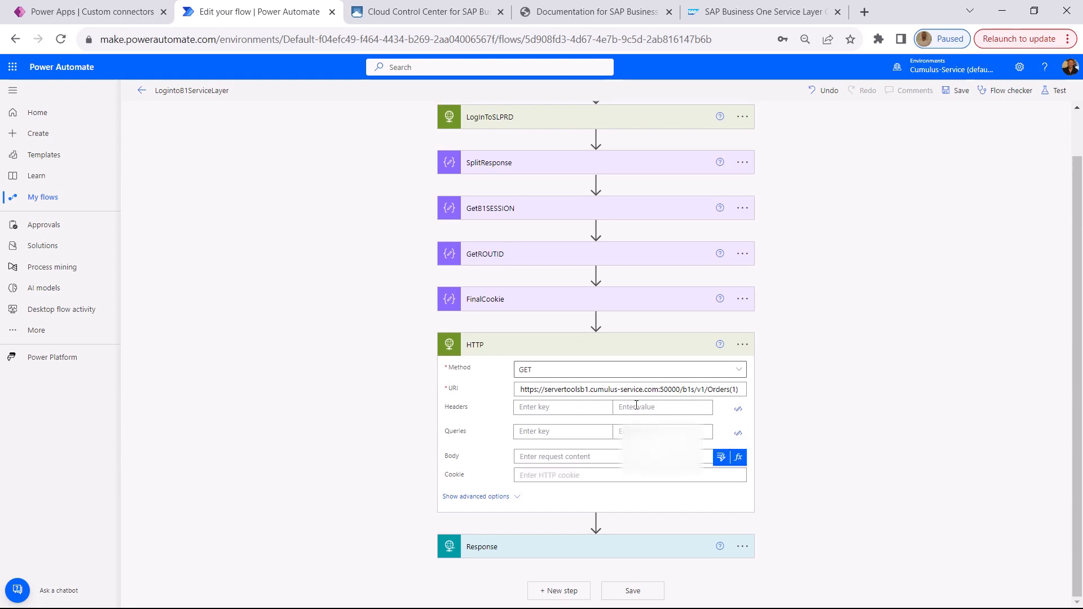
Add an Authorization header to the HTTP action with the copied Basic credential as its value
{"action": "left_click", "coordinate": [654, 407]}
{"action": "key", "text": "ctrl+v"}
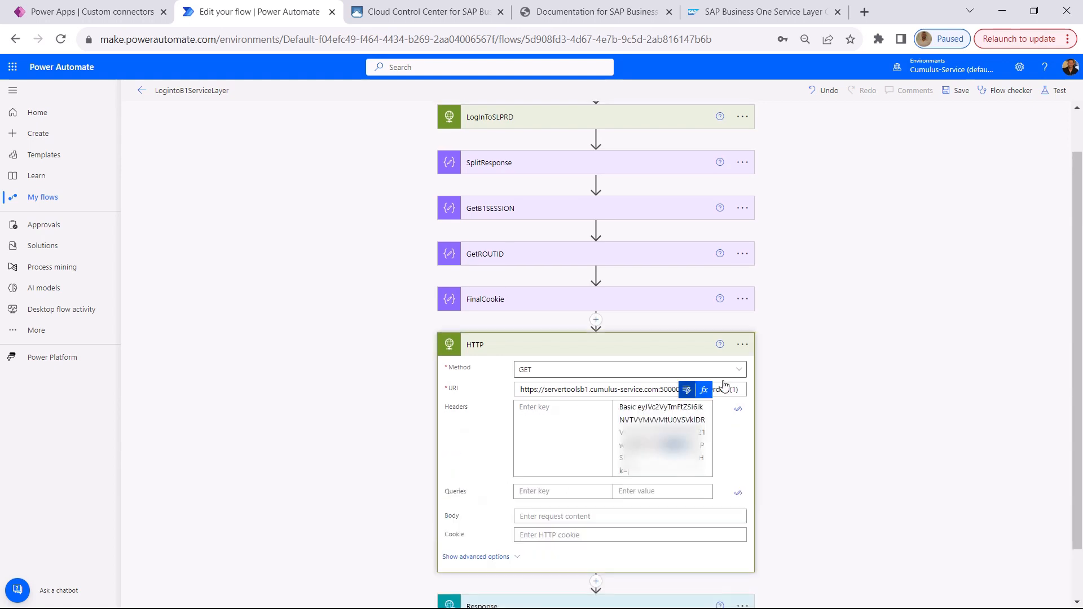
{"action": "left_click", "coordinate": [559, 421]}
{"action": "type", "text": "Authorization"}
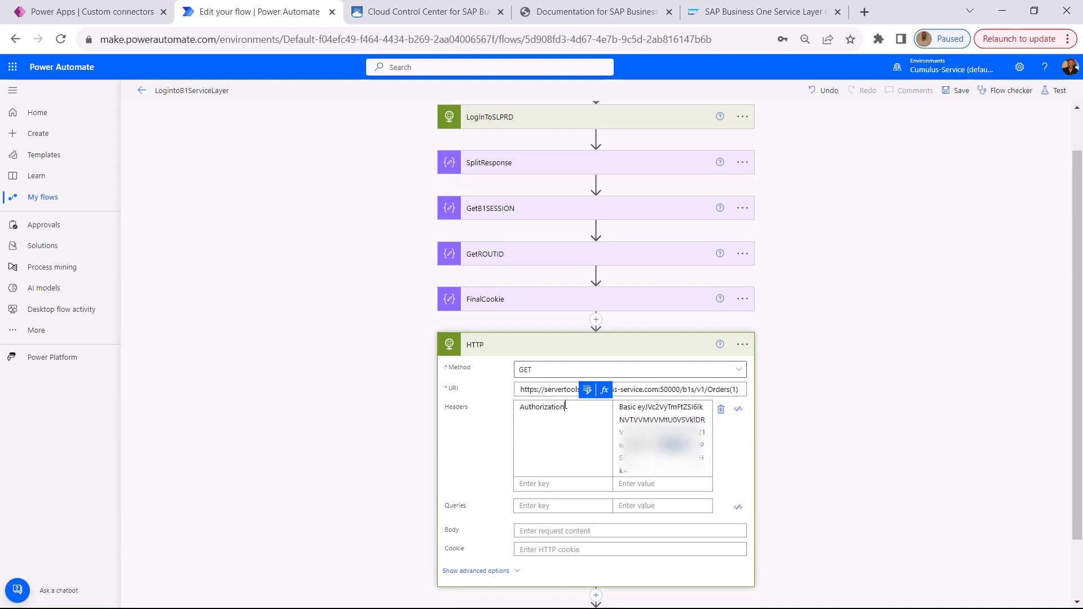
Save the flow and run a manual test of it
{"action": "left_click", "coordinate": [958, 90]}
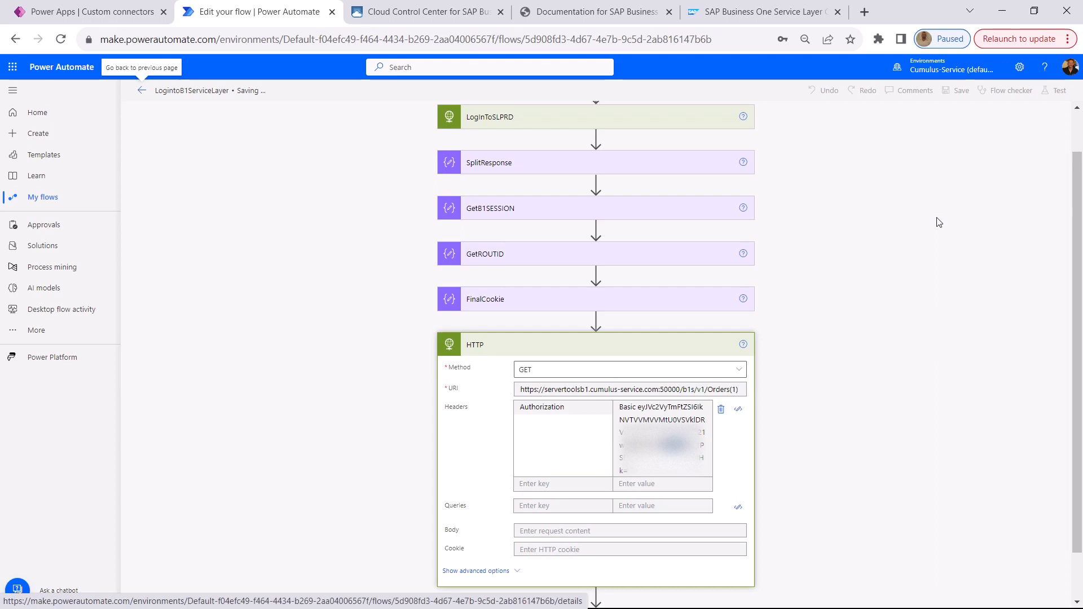
{"action": "left_click", "coordinate": [1069, 93]}
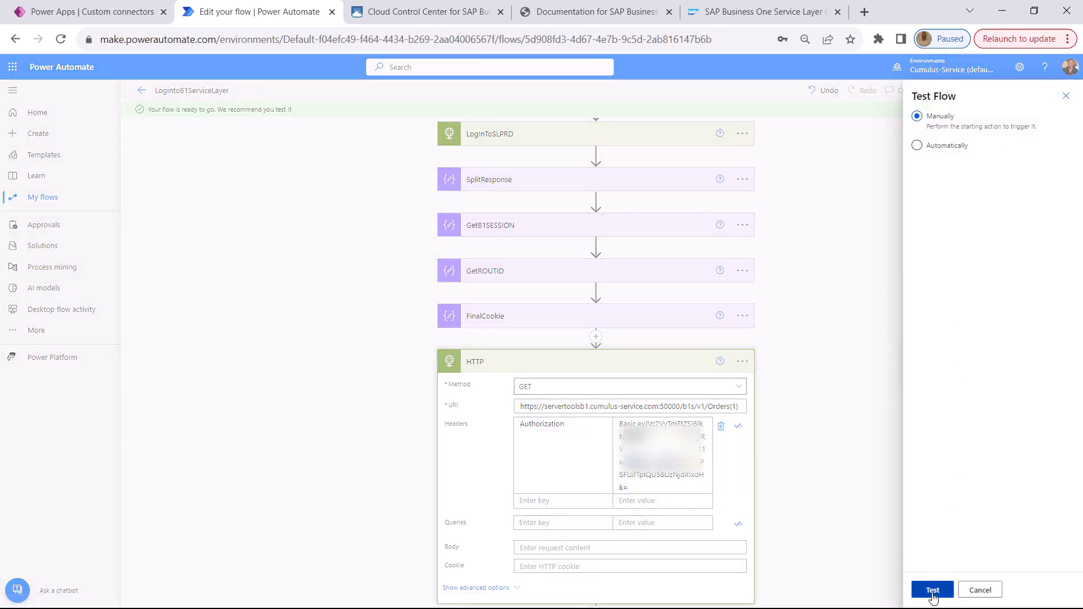
{"action": "left_click", "coordinate": [937, 593]}
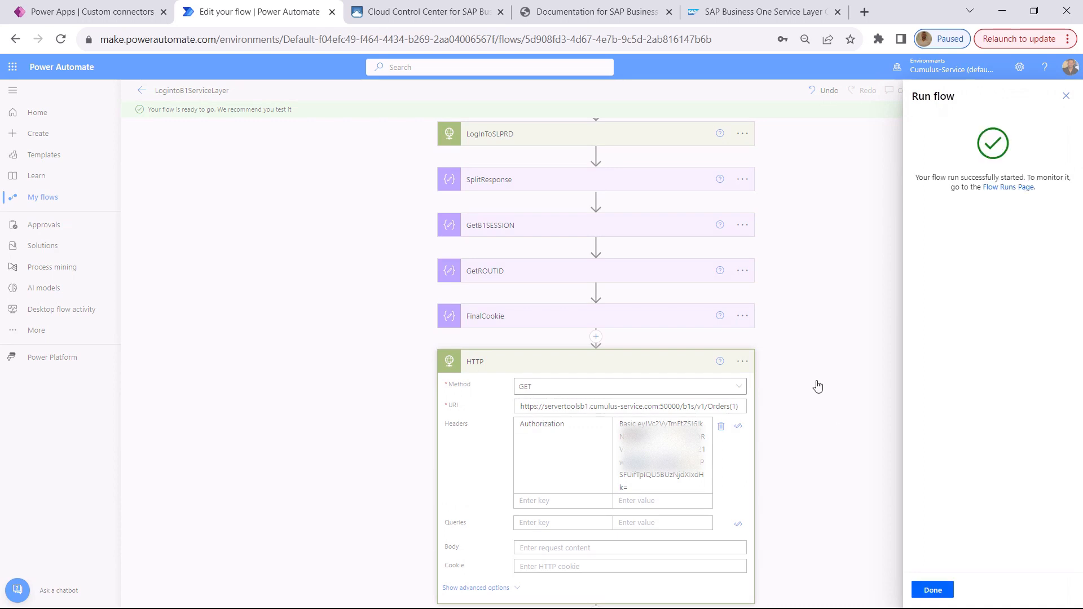
{"action": "left_click", "coordinate": [933, 591]}
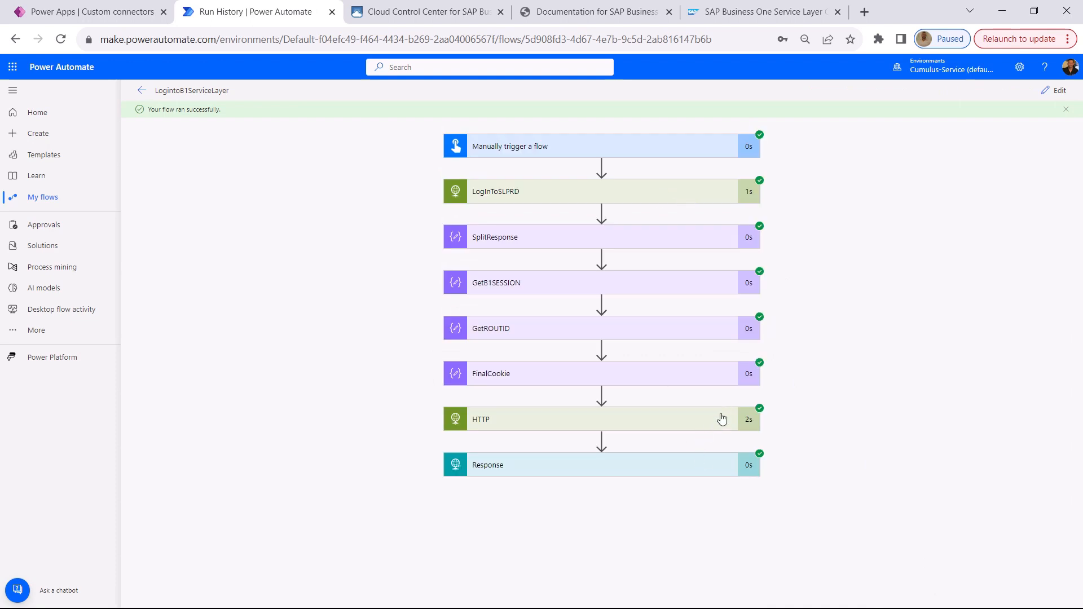
Examine the HTTP action's request headers, status code and response body in the flow run
{"action": "left_click", "coordinate": [719, 418]}
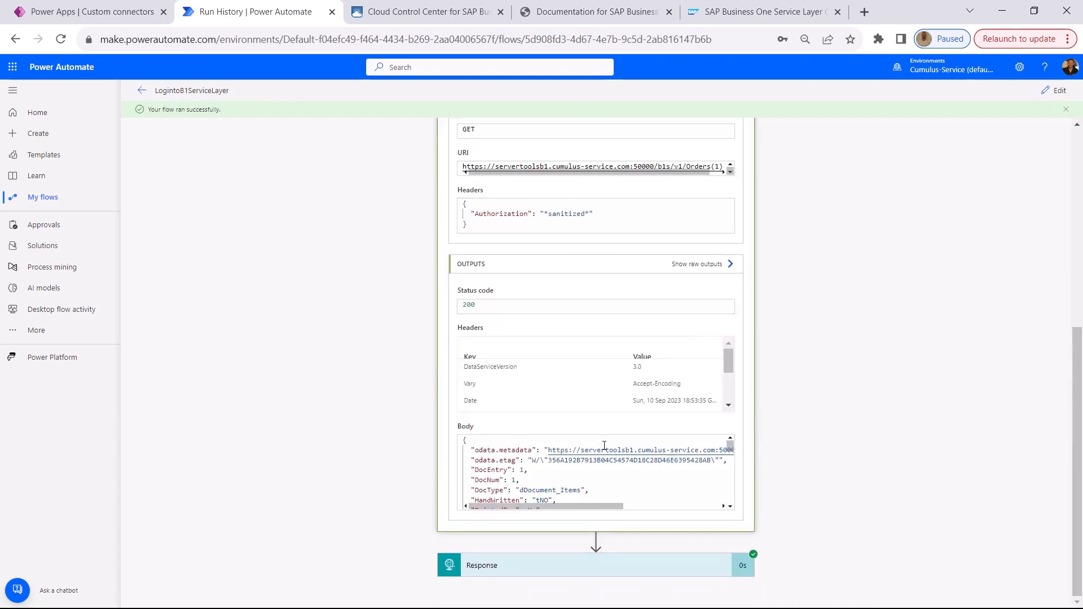
{"action": "scroll", "coordinate": [587, 451], "scroll_direction": "down", "scroll_amount": 5}
{"action": "scroll", "coordinate": [587, 450], "scroll_direction": "up", "scroll_amount": 5}
{"action": "scroll", "coordinate": [811, 254], "scroll_direction": "up", "scroll_amount": 6}
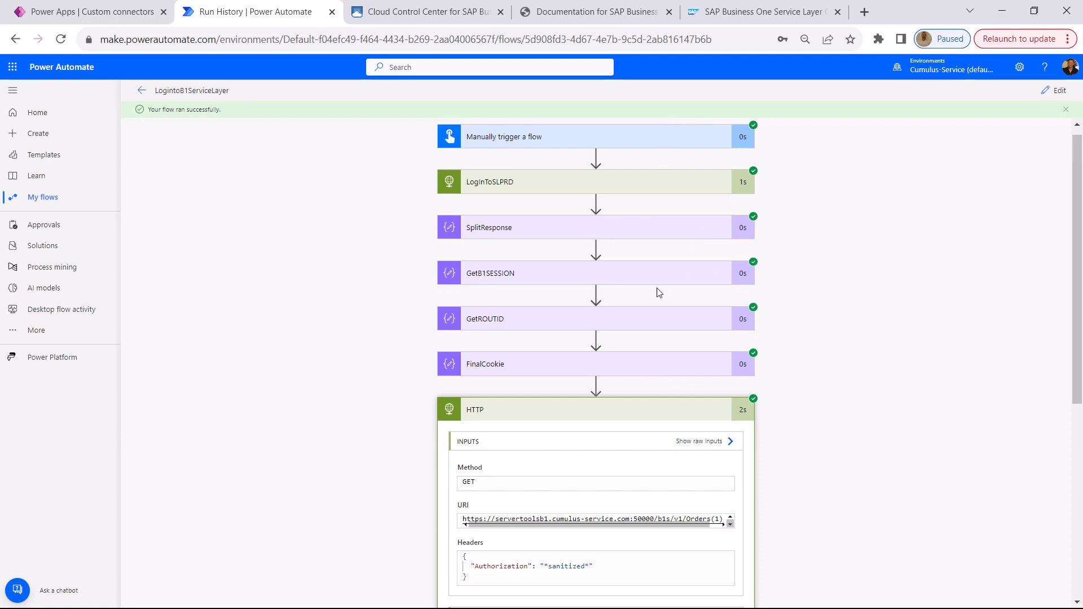
{"action": "scroll", "coordinate": [677, 467], "scroll_direction": "down", "scroll_amount": 5}
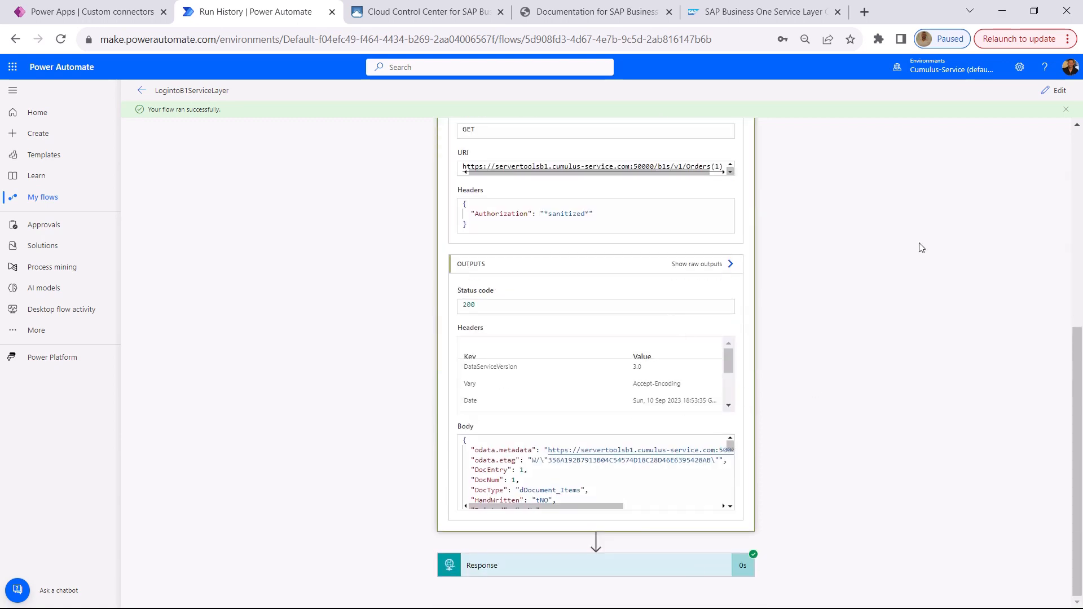
{"action": "scroll", "coordinate": [784, 322], "scroll_direction": "up", "scroll_amount": 5}
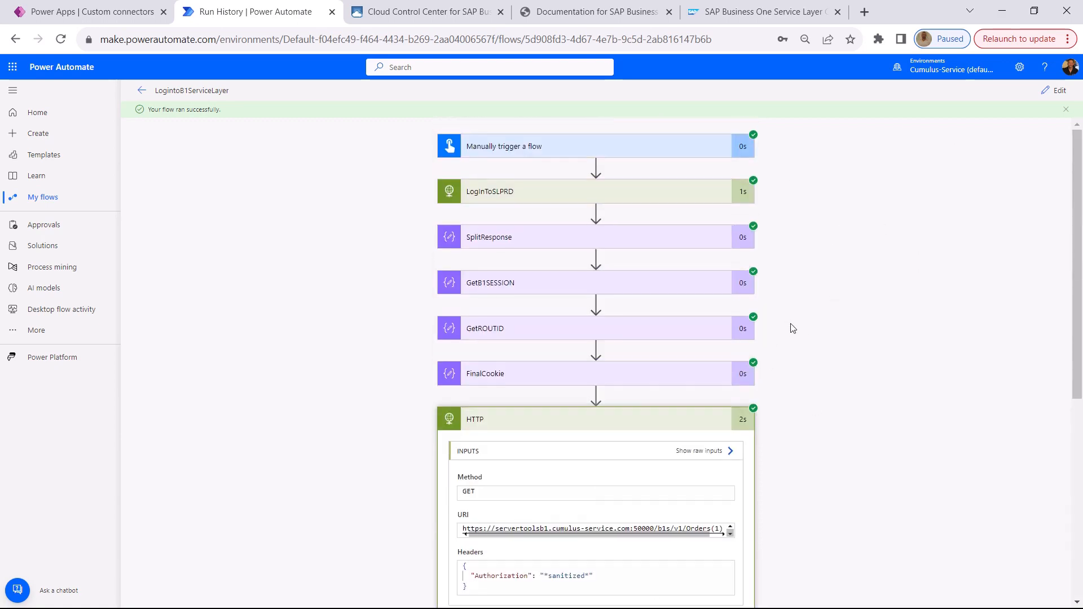
Return to editing the flow, delete the HTTP action before Response, and save the flow
{"action": "left_click", "coordinate": [1056, 91]}
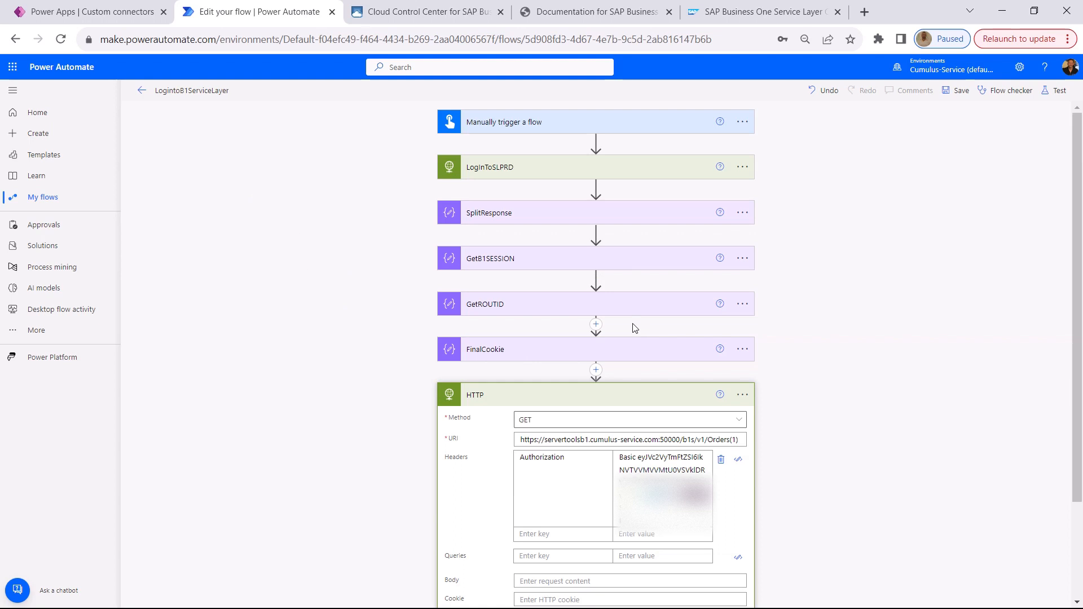
{"action": "left_click", "coordinate": [632, 400]}
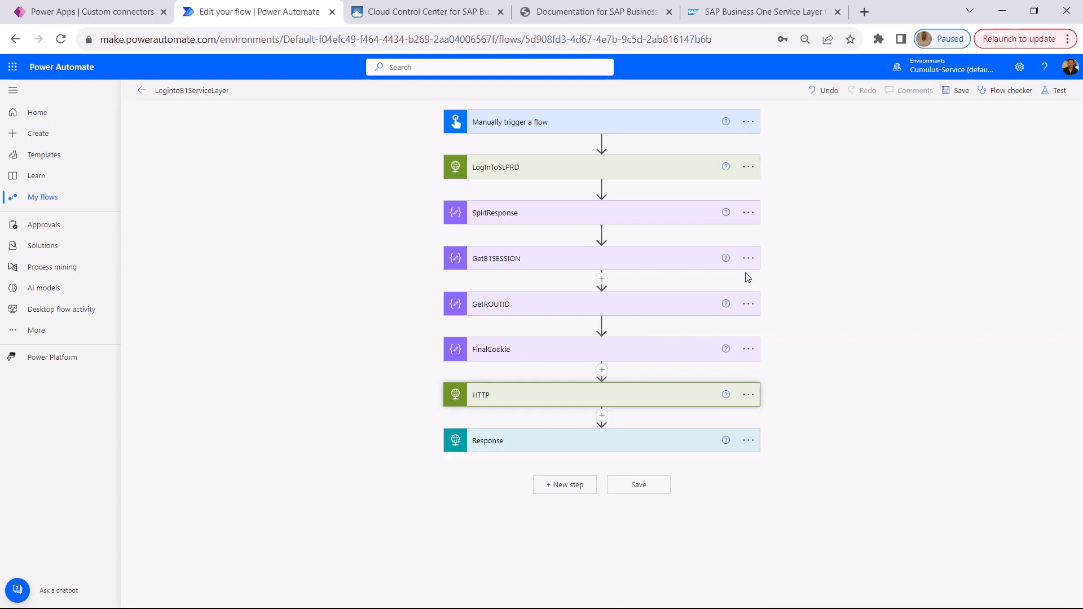
{"action": "left_click", "coordinate": [749, 395]}
{"action": "left_click", "coordinate": [819, 534]}
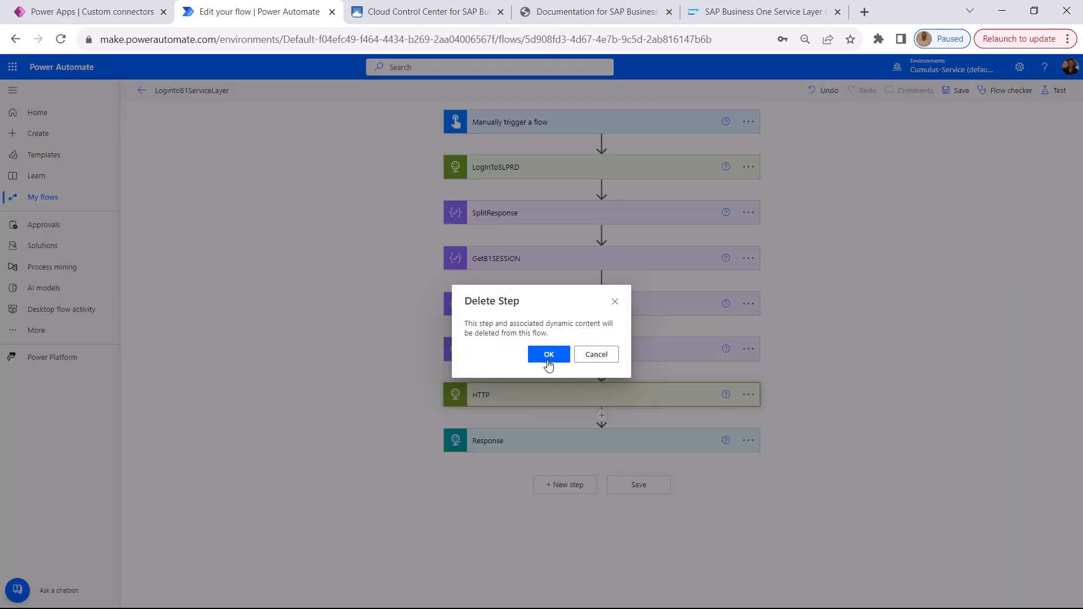
{"action": "left_click", "coordinate": [548, 364]}
{"action": "left_click", "coordinate": [957, 92]}
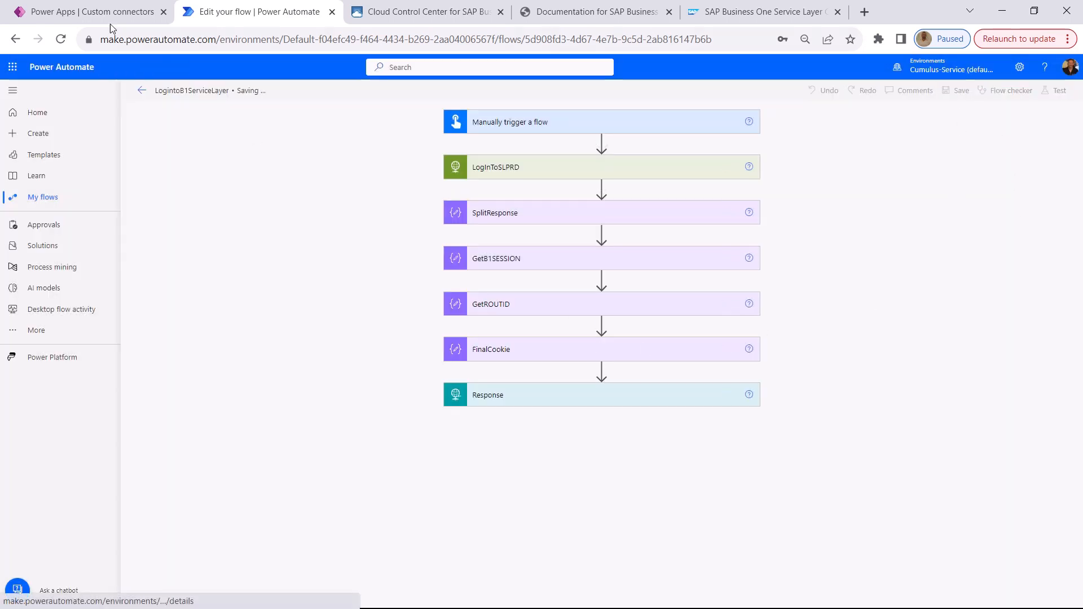
Switch to Power Apps and open Custom connectors from the Discover page's Data section
{"action": "left_click", "coordinate": [107, 13]}
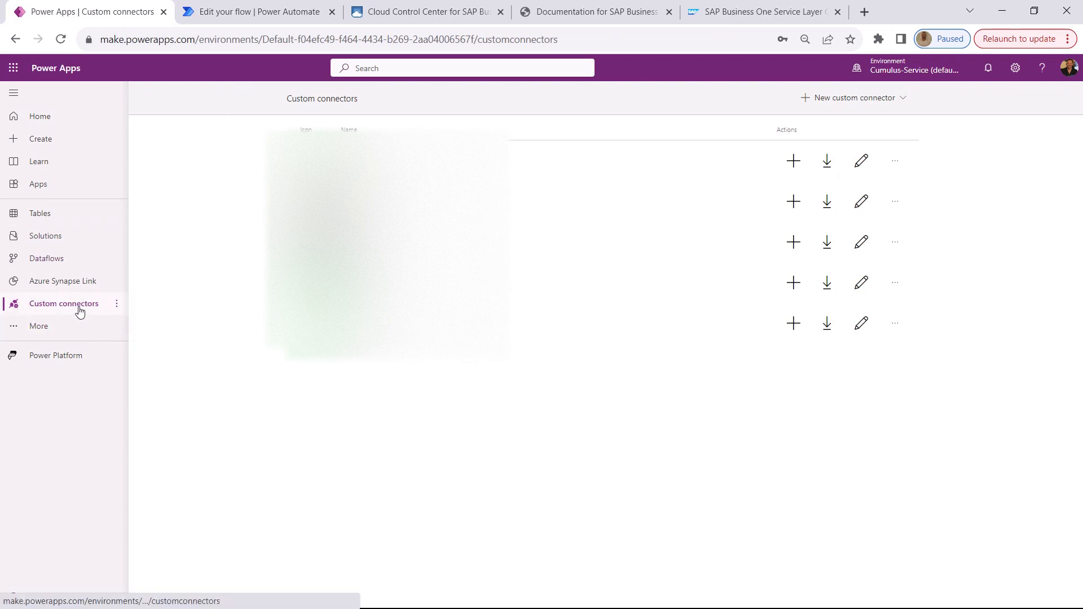
{"action": "left_click", "coordinate": [49, 332]}
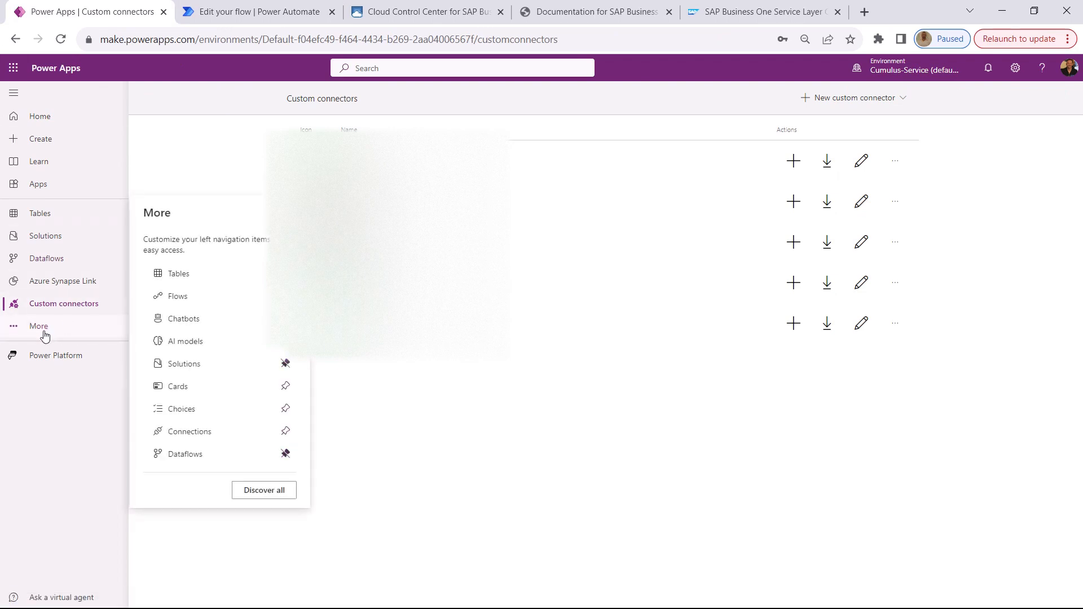
{"action": "left_click", "coordinate": [264, 490]}
{"action": "scroll", "coordinate": [1011, 159], "scroll_direction": "down", "scroll_amount": 5}
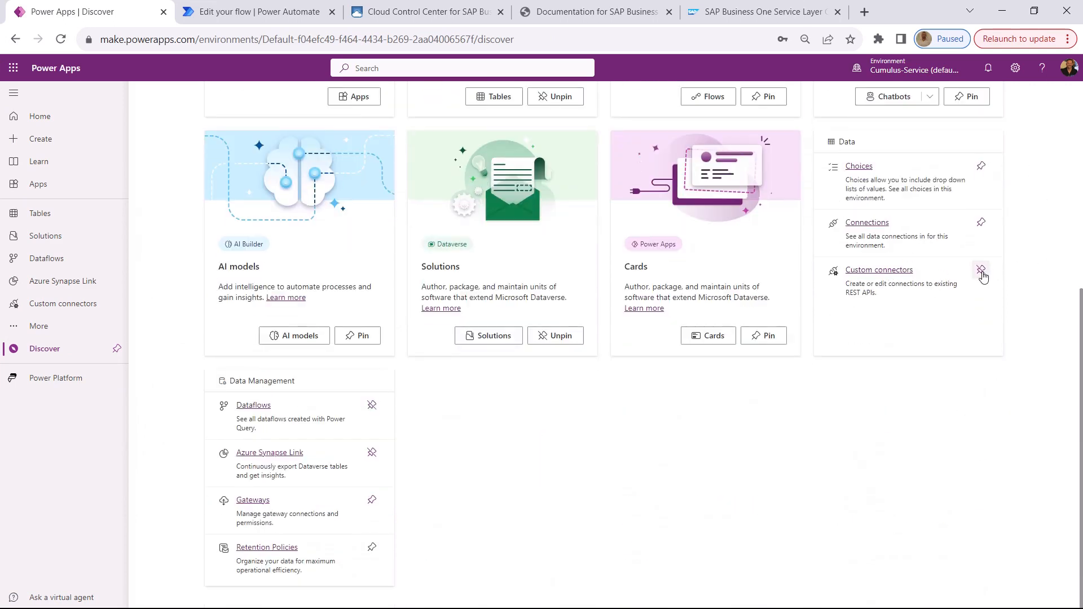
{"action": "left_click", "coordinate": [886, 272]}
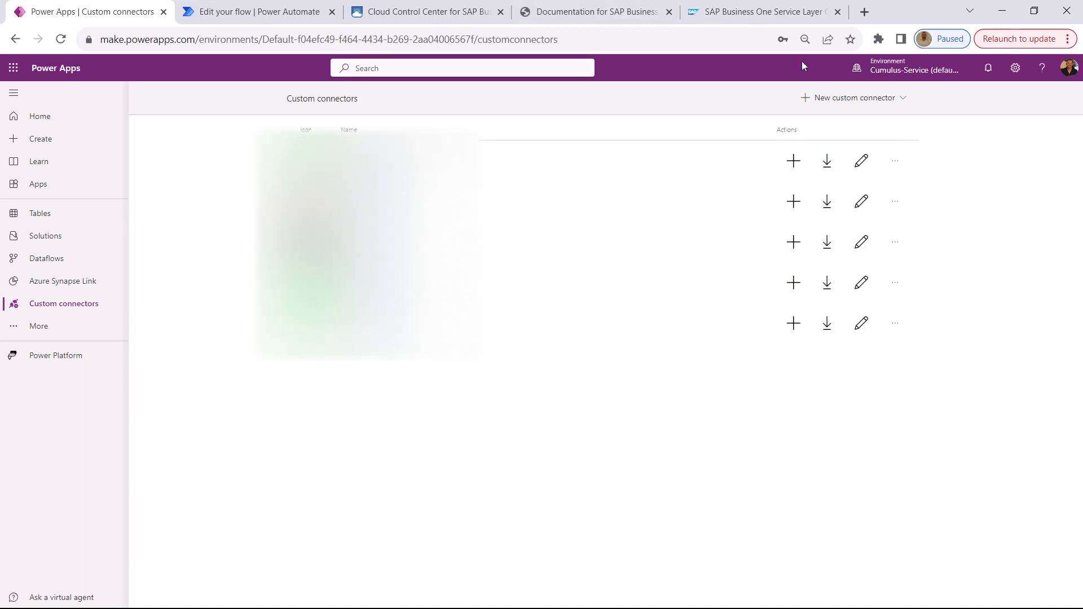
Create a custom connector from blank with the name ServiceLayerB1Demo
{"action": "left_click", "coordinate": [853, 102]}
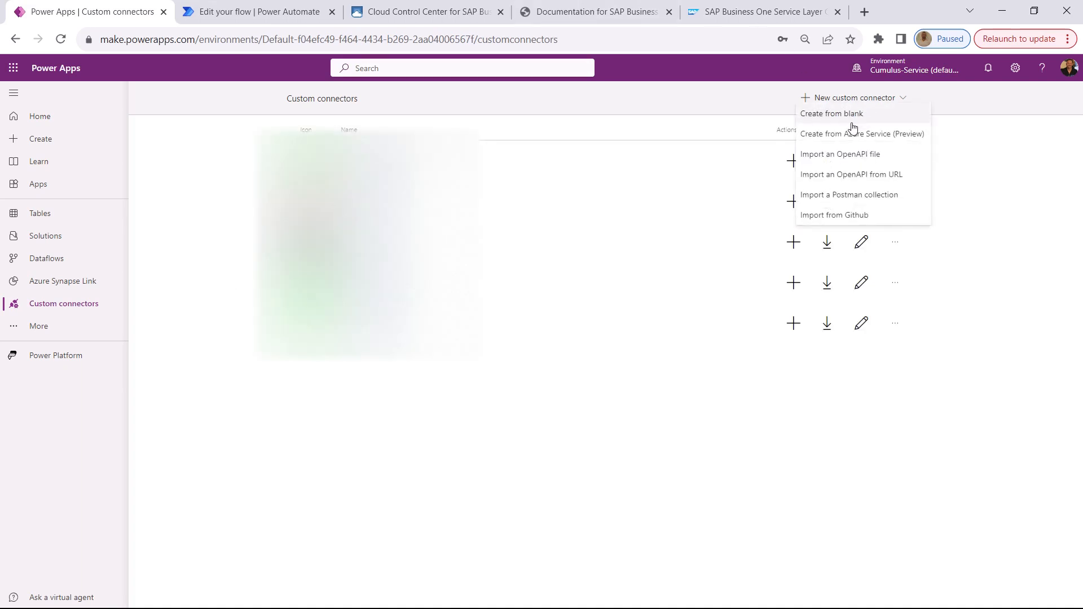
{"action": "left_click", "coordinate": [853, 123]}
{"action": "left_click", "coordinate": [514, 348]}
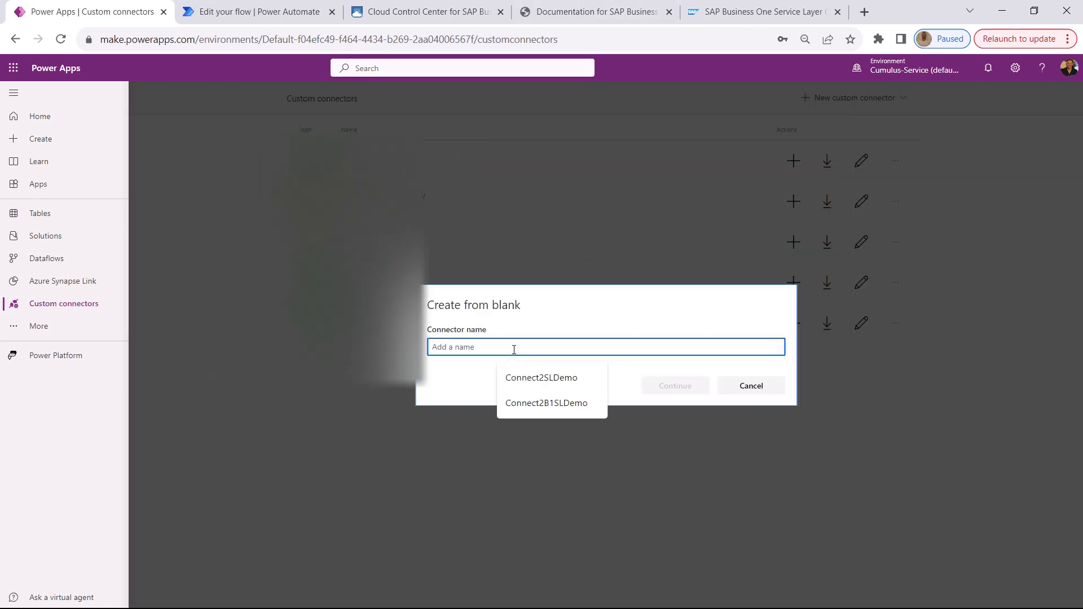
{"action": "type", "text": "ServiceLayerB1Demo"}
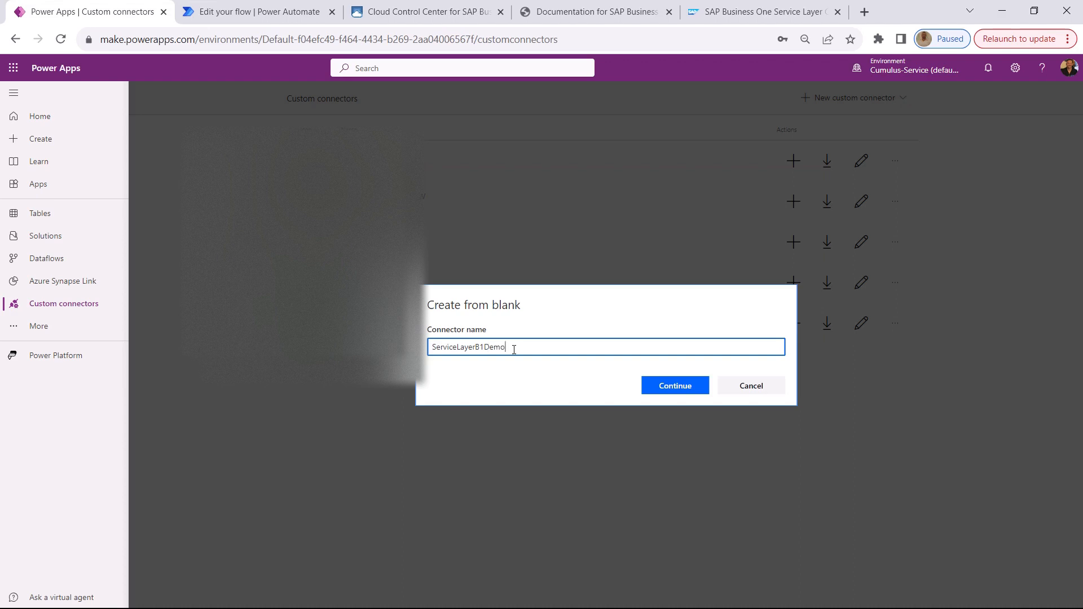
{"action": "left_click", "coordinate": [666, 387]}
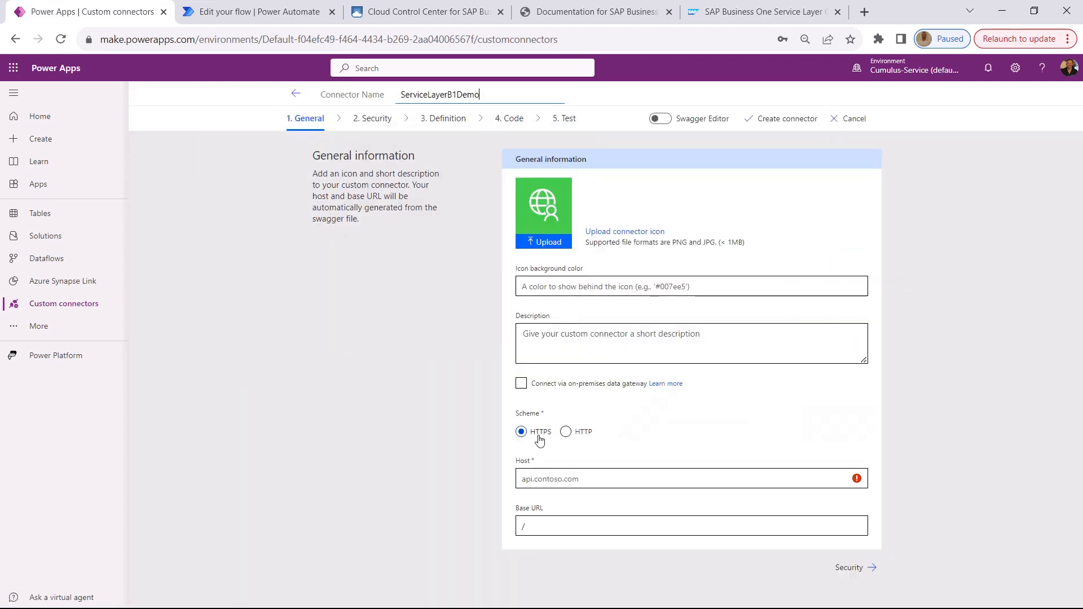
Copy the server address and port from the Postman request URL and set the connector's host to servertoolsb1.cumulus-service.com:50000
{"action": "key", "text": "alt+Tab"}
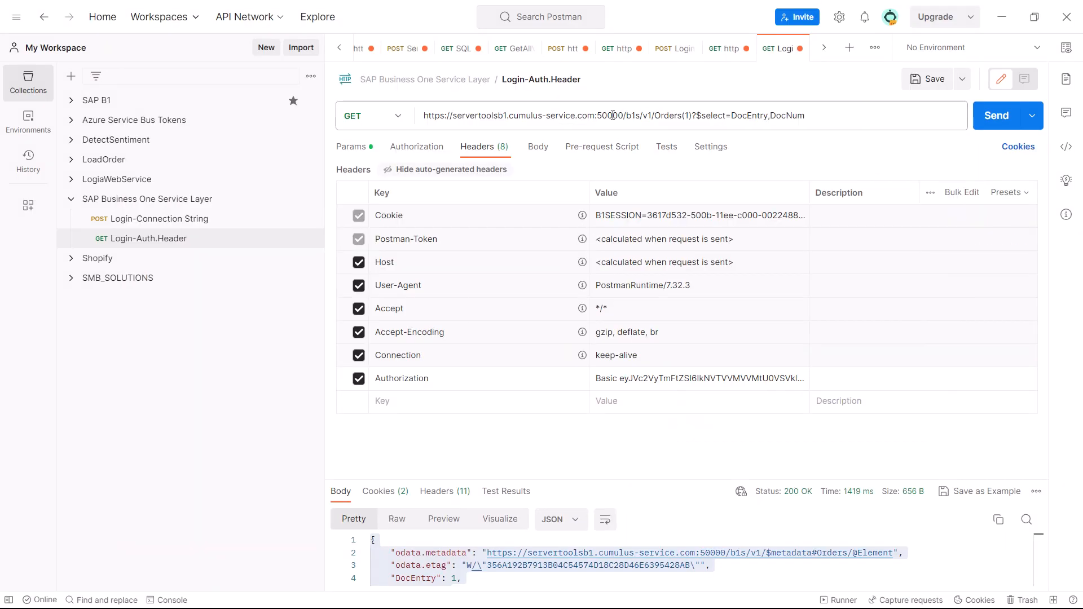
{"action": "left_click", "coordinate": [463, 115]}
{"action": "left_click_drag", "start_coordinate": [455, 118], "coordinate": [624, 116]}
{"action": "key", "text": "ctrl+c"}
{"action": "key", "text": "alt+Tab"}
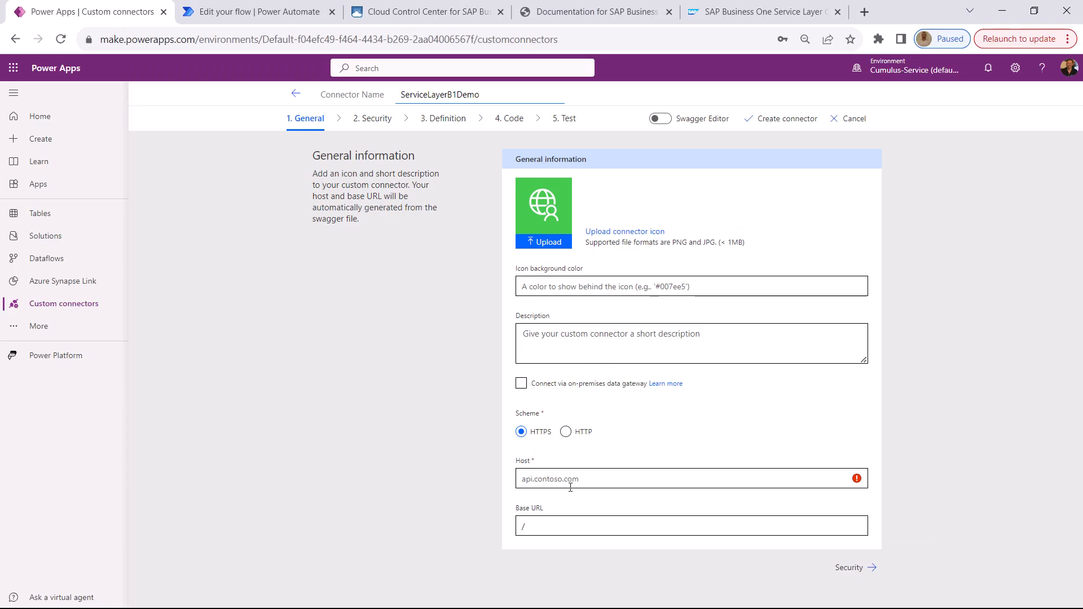
{"action": "left_click", "coordinate": [570, 488]}
{"action": "key", "text": "ctrl+v"}
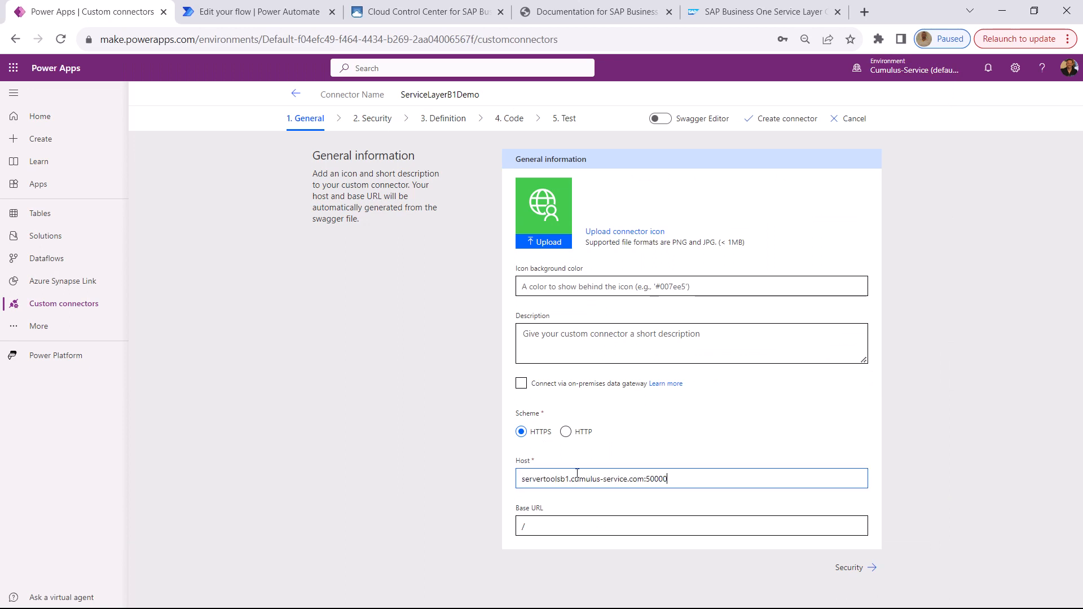
Set the connector's security to Basic authentication with the parameter labels Uname and pwd
{"action": "left_click", "coordinate": [868, 568]}
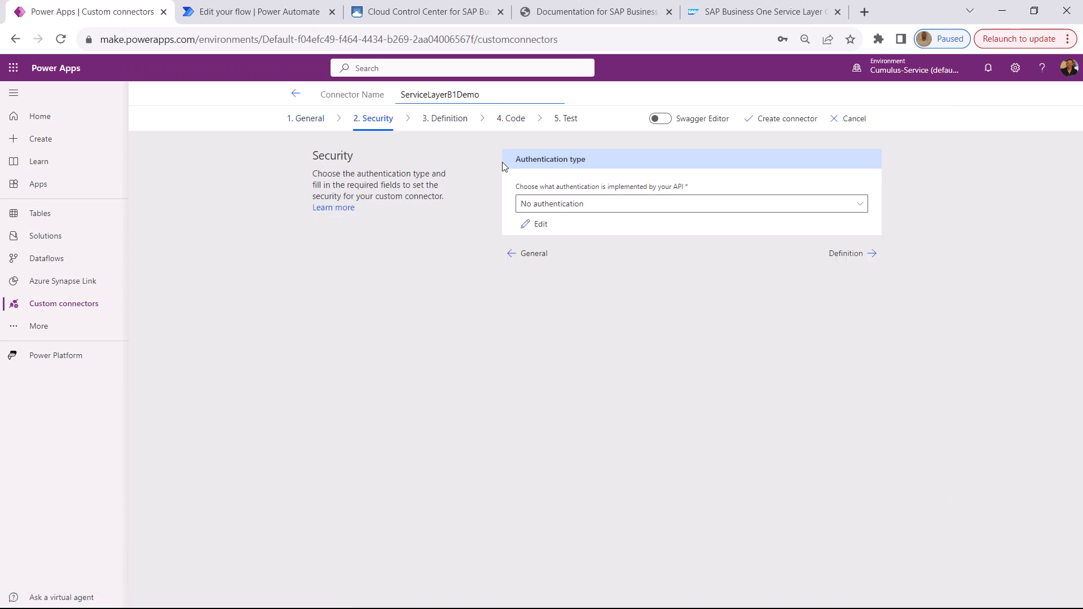
{"action": "left_click", "coordinate": [559, 204]}
{"action": "left_click", "coordinate": [561, 244]}
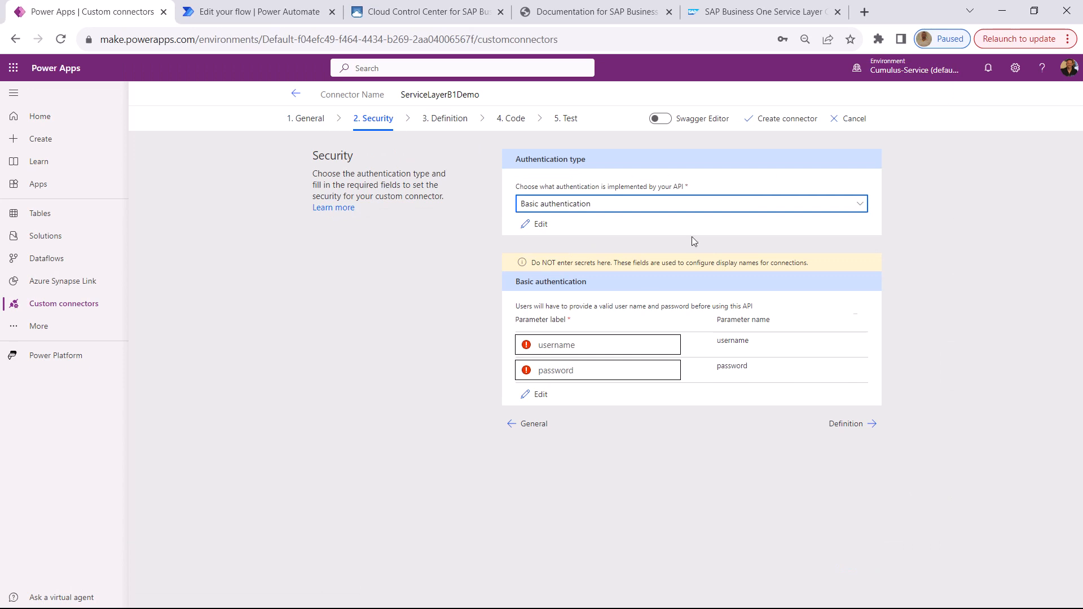
{"action": "left_click", "coordinate": [557, 344]}
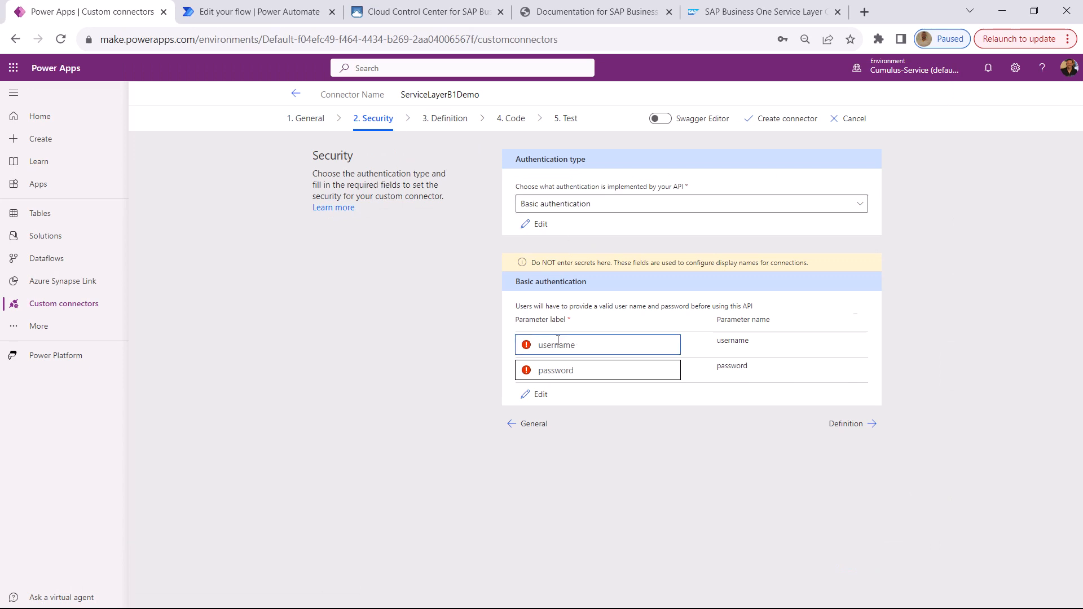
{"action": "type", "text": "Uname"}
{"action": "left_click", "coordinate": [582, 374]}
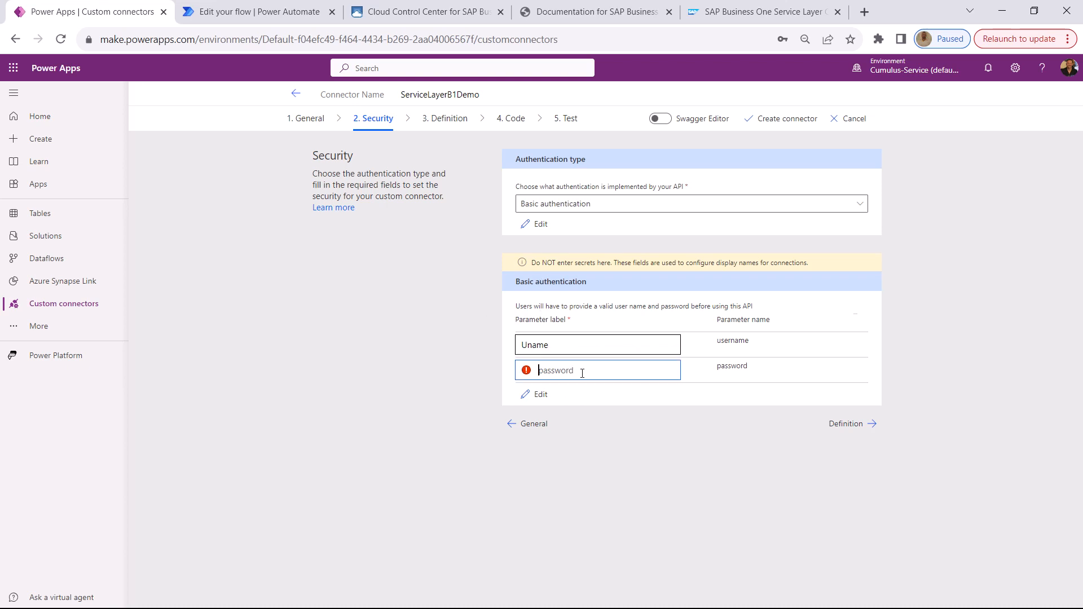
{"action": "type", "text": "pwd"}
Add a new action to the connector's definition with GetB1Entity as its summary, description and operation ID
{"action": "left_click", "coordinate": [850, 428]}
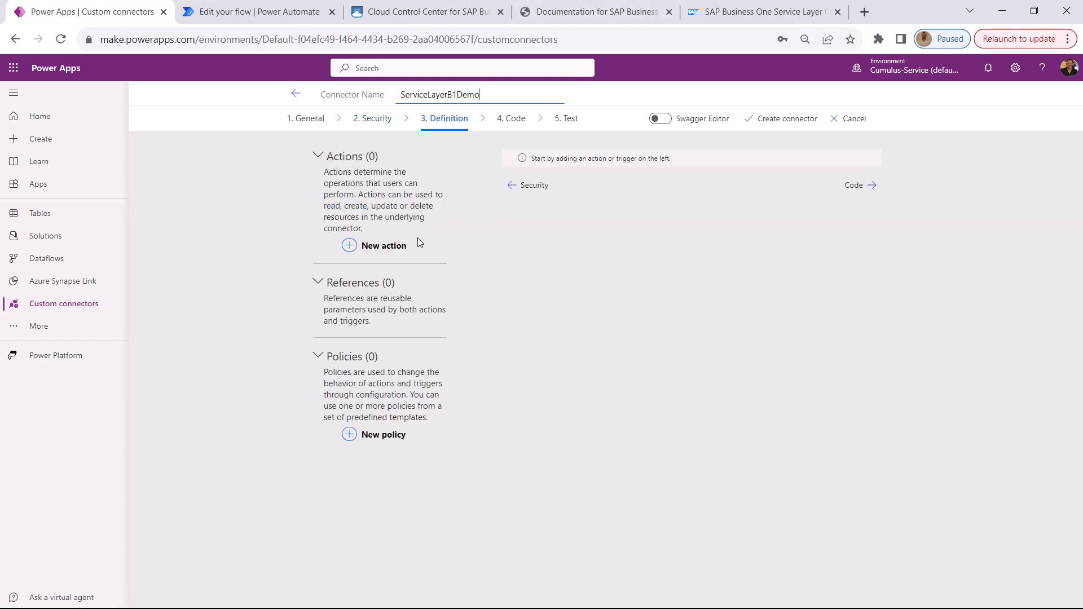
{"action": "left_click", "coordinate": [375, 248]}
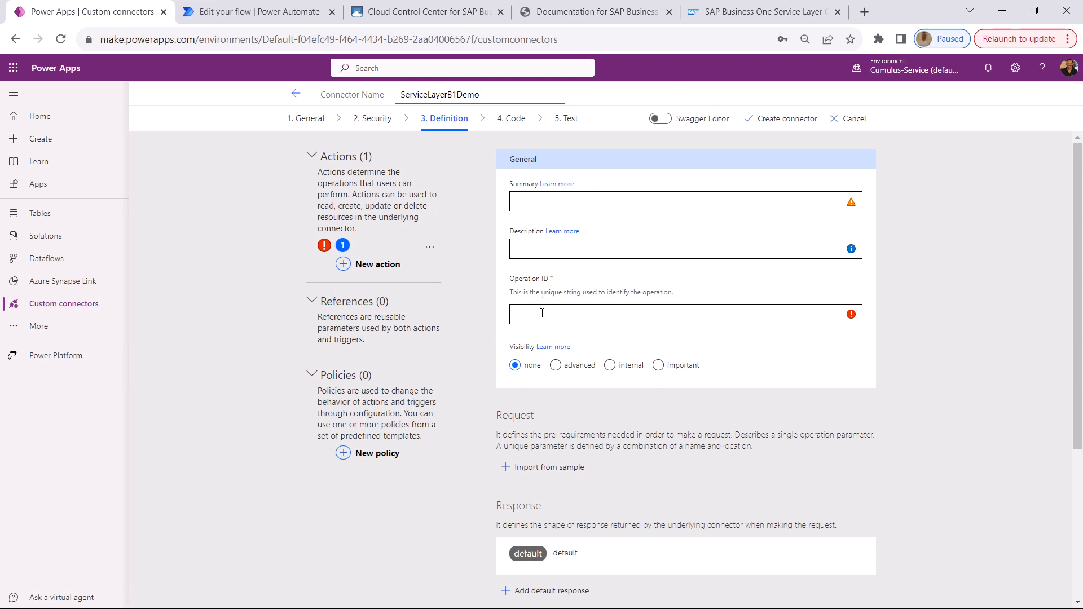
{"action": "left_click", "coordinate": [538, 249]}
{"action": "type", "text": "Get"}
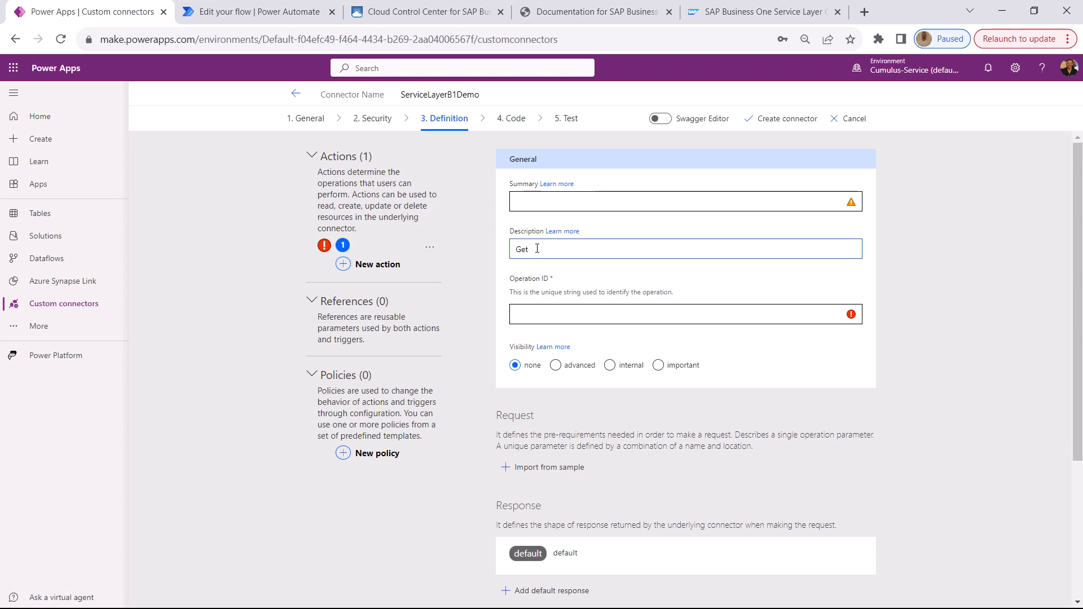
{"action": "type", "text": "B"}
{"action": "key", "text": "BackSpace"}
{"action": "key", "text": "BackSpace"}
{"action": "key", "text": "ctrl+a"}
{"action": "key", "text": "ctrl+c"}
{"action": "left_click", "coordinate": [551, 198]}
{"action": "key", "text": "ctrl+v"}
{"action": "left_click", "coordinate": [556, 318]}
{"action": "key", "text": "ctrl+v"}
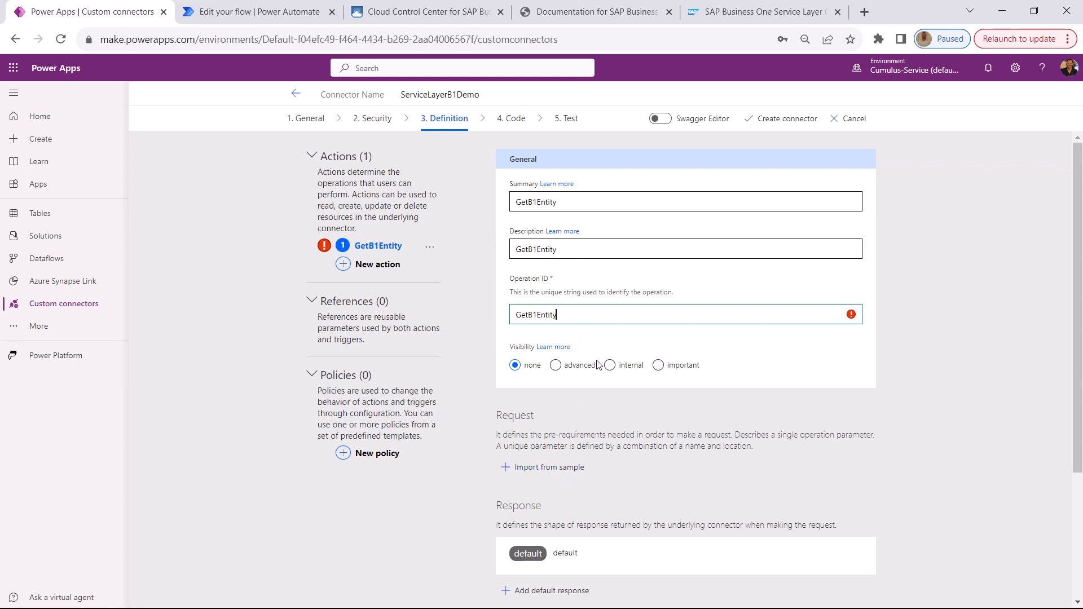
Start importing the action's request from a sample, using the GET verb and the full Orders(1) request URL copied from Postman
{"action": "left_click", "coordinate": [546, 469]}
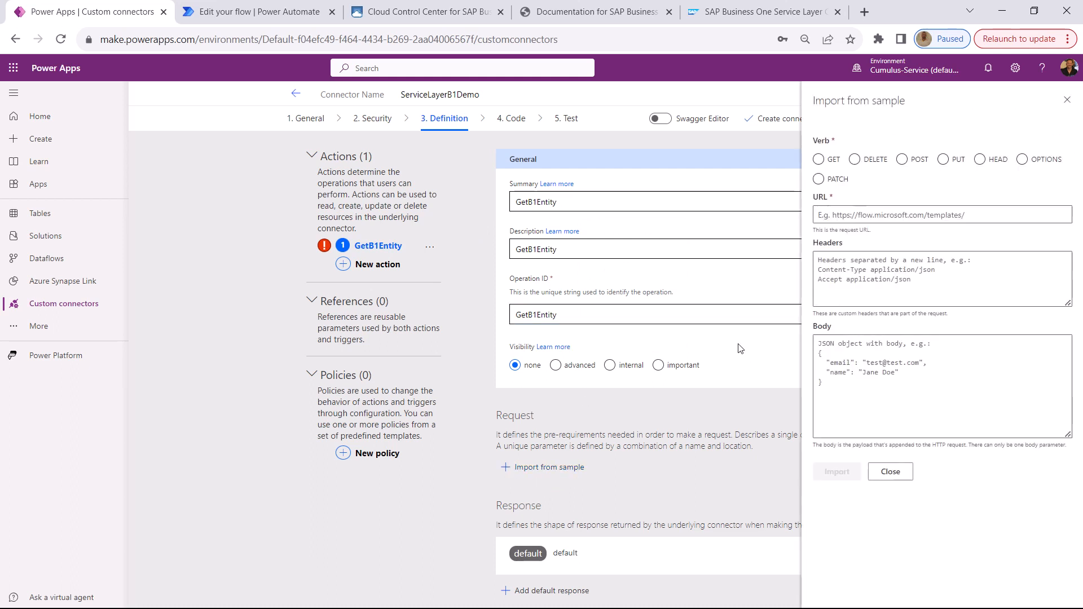
{"action": "key", "text": "alt+Tab"}
{"action": "left_click", "coordinate": [825, 124]}
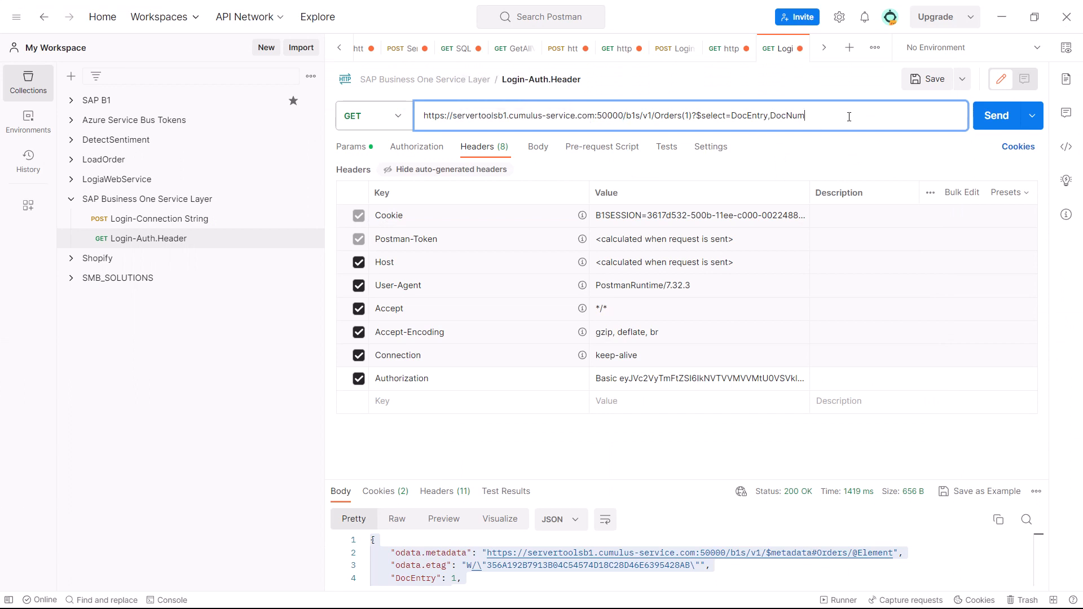
{"action": "left_click_drag", "start_coordinate": [849, 117], "coordinate": [387, 107]}
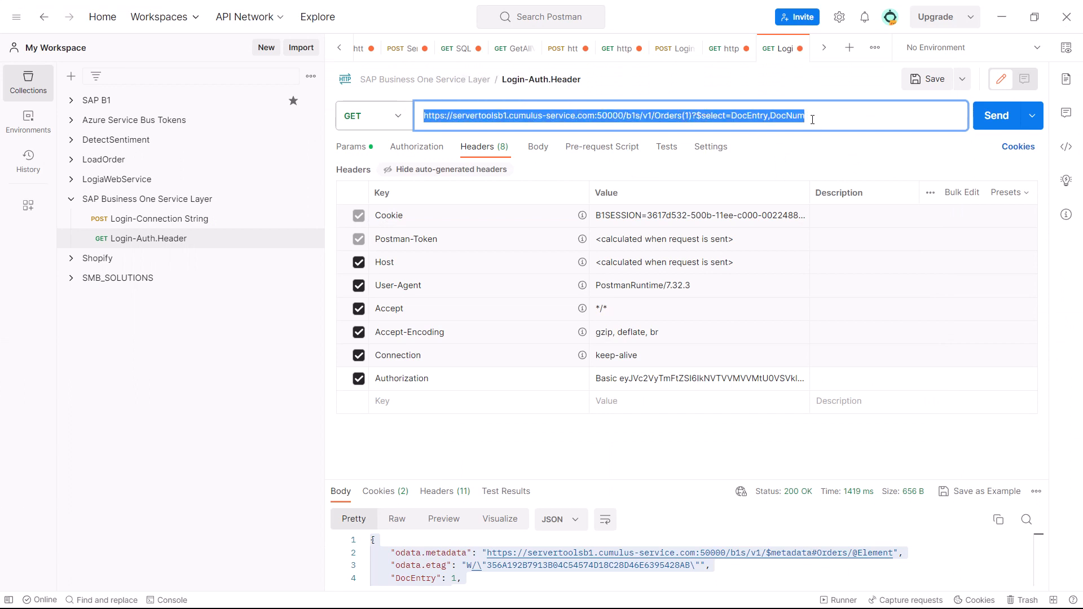
{"action": "key", "text": "alt+Tab"}
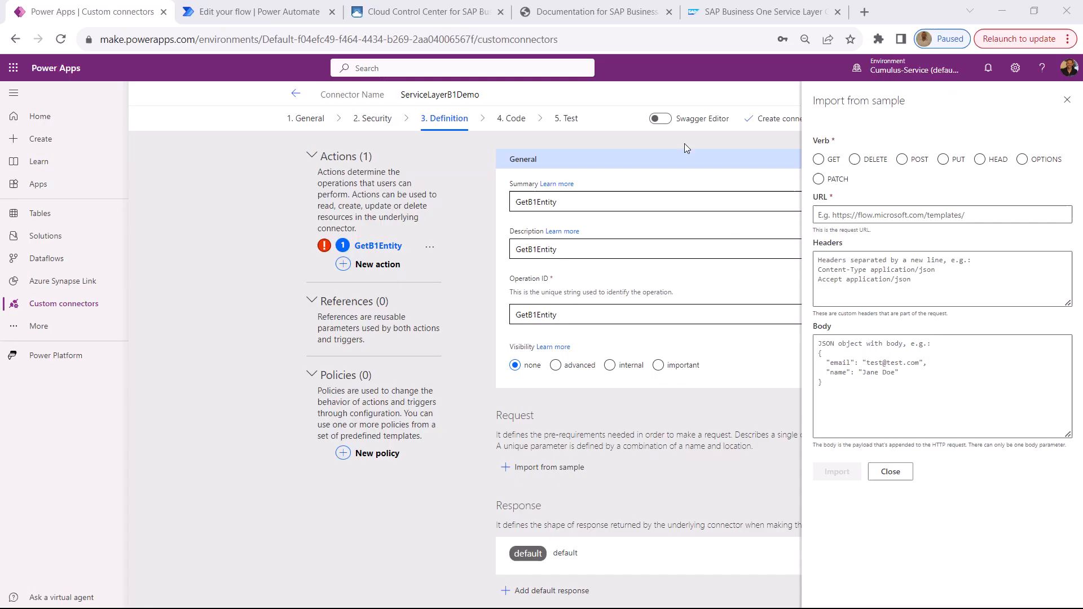
{"action": "left_click", "coordinate": [819, 160]}
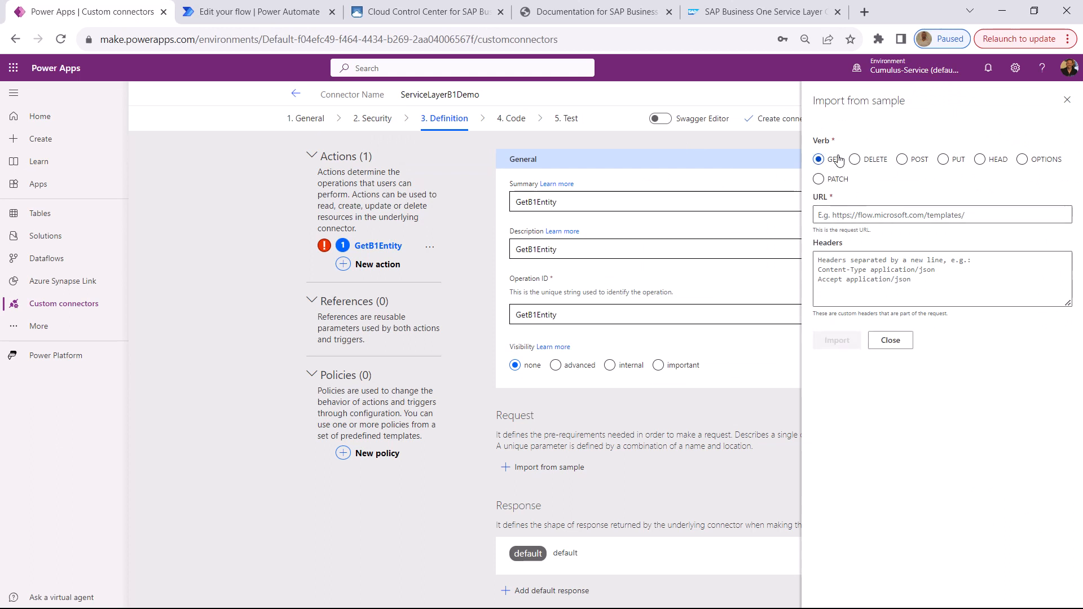
{"action": "left_click", "coordinate": [880, 215]}
{"action": "type", "text": "https://cumulus-service.com:50000/b1s/v1/Orders(1)?$select=DocEntry,DocNum"}
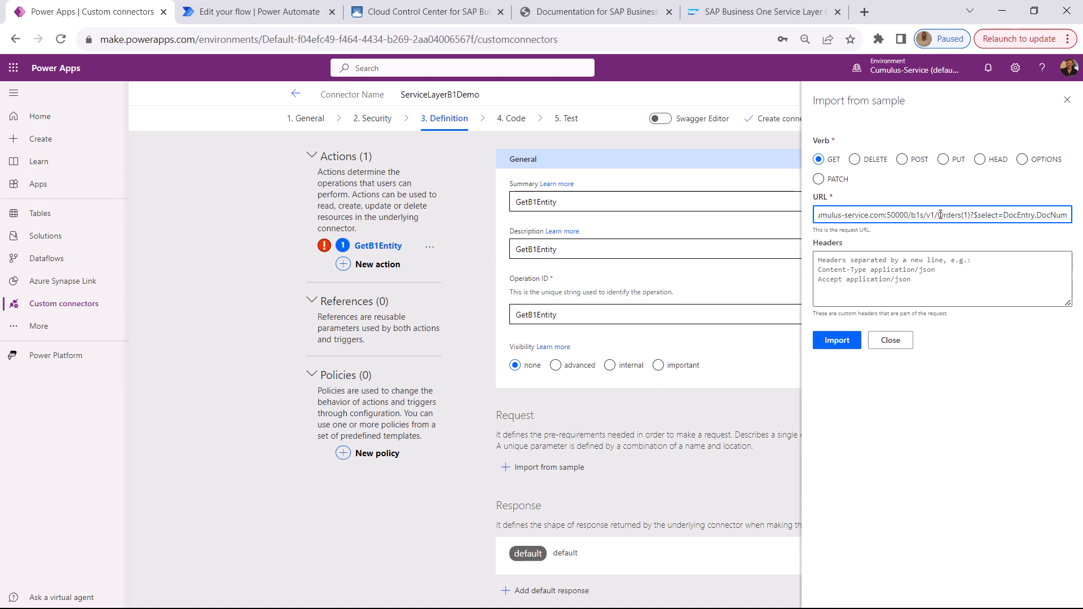
Replace Orders(1) in the sample URL with {resource_path}, keep the $select query, and import the request
{"action": "left_click_drag", "start_coordinate": [950, 213], "coordinate": [963, 214]}
{"action": "key", "text": "BackSpace"}
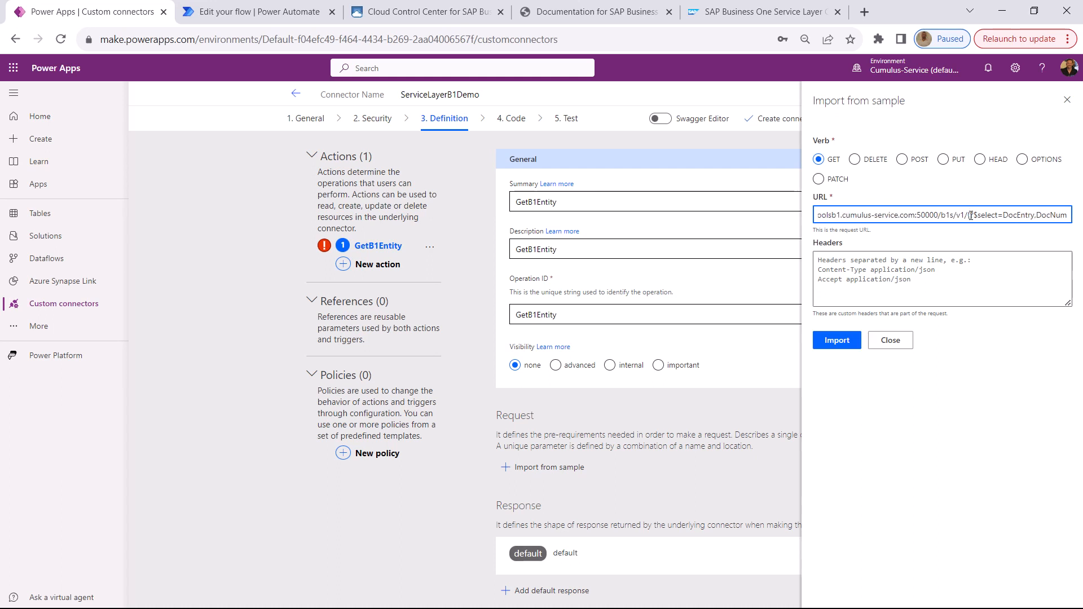
{"action": "type", "text": "{resource_path}"}
{"action": "left_click_drag", "start_coordinate": [1031, 215], "coordinate": [1082, 218]}
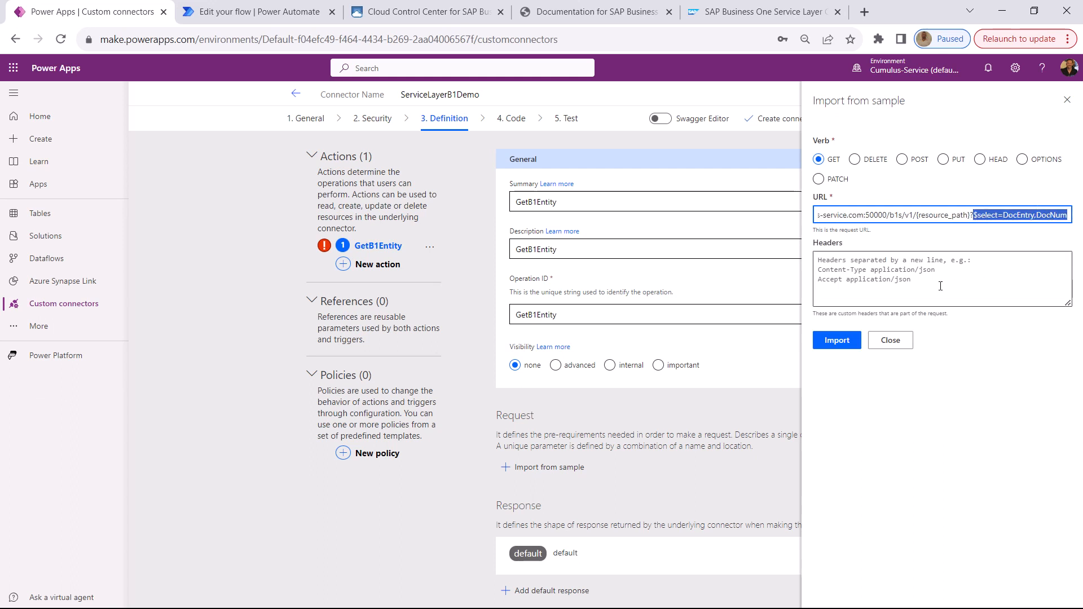
{"action": "left_click", "coordinate": [879, 275]}
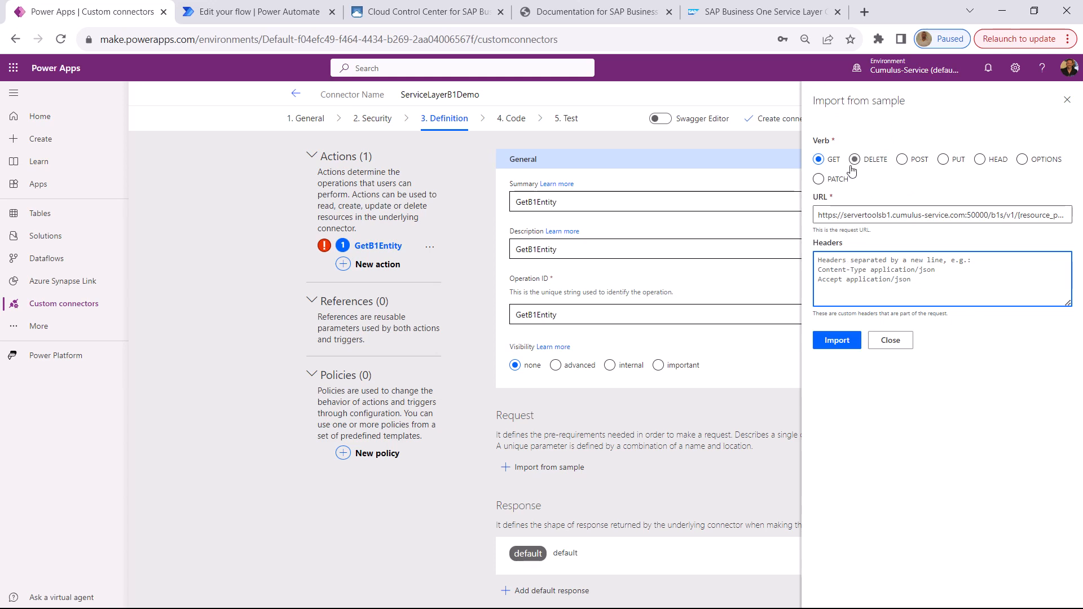
{"action": "left_click", "coordinate": [836, 341]}
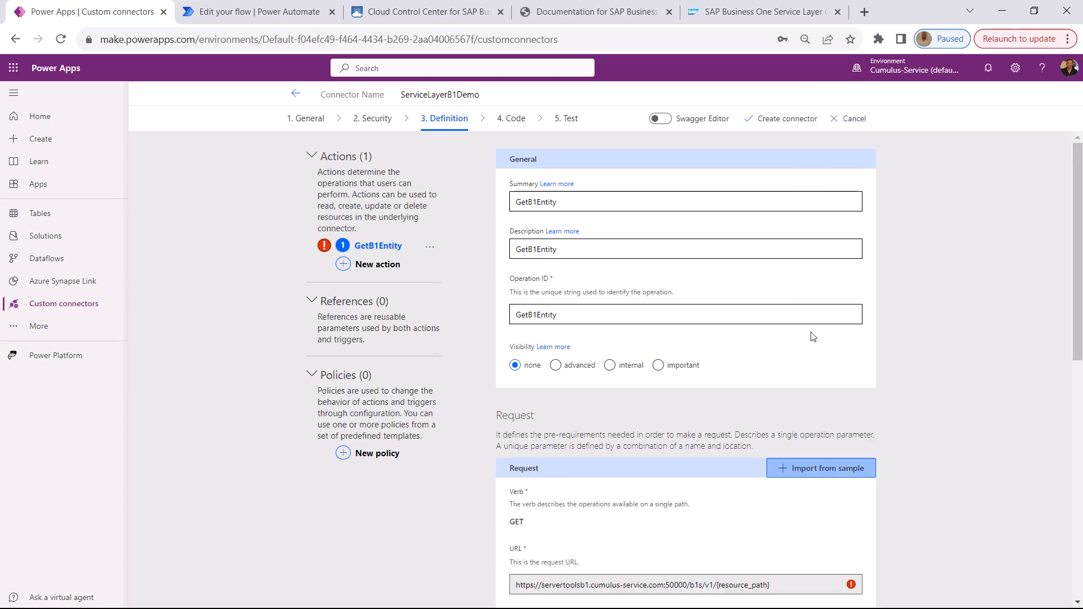
Set the visibility of the resource_path path parameter to important and return to the action definition
{"action": "scroll", "coordinate": [903, 342], "scroll_direction": "down", "scroll_amount": 5}
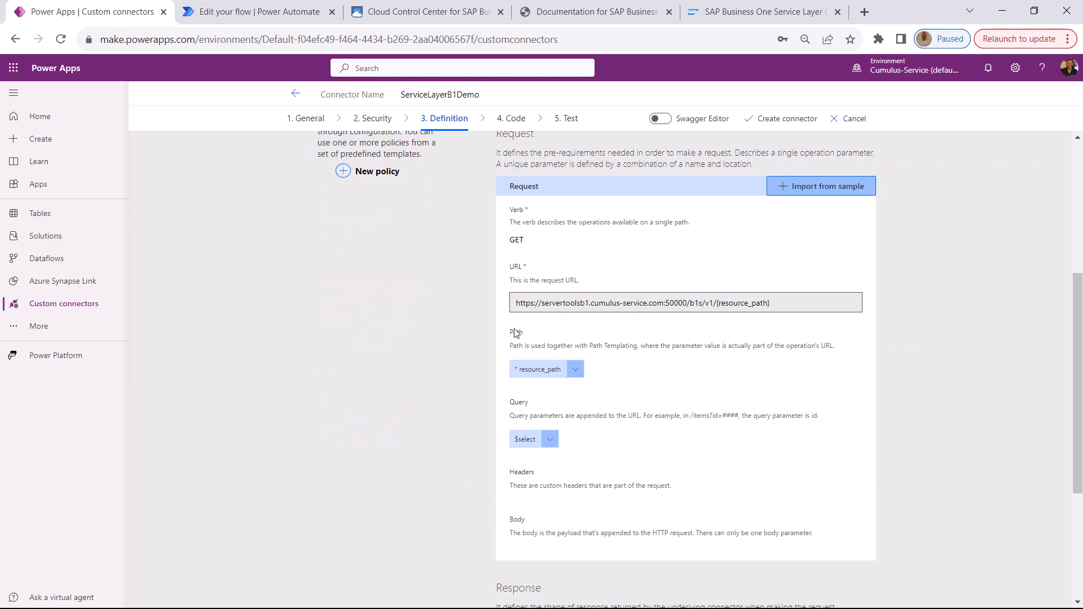
{"action": "left_click", "coordinate": [575, 369]}
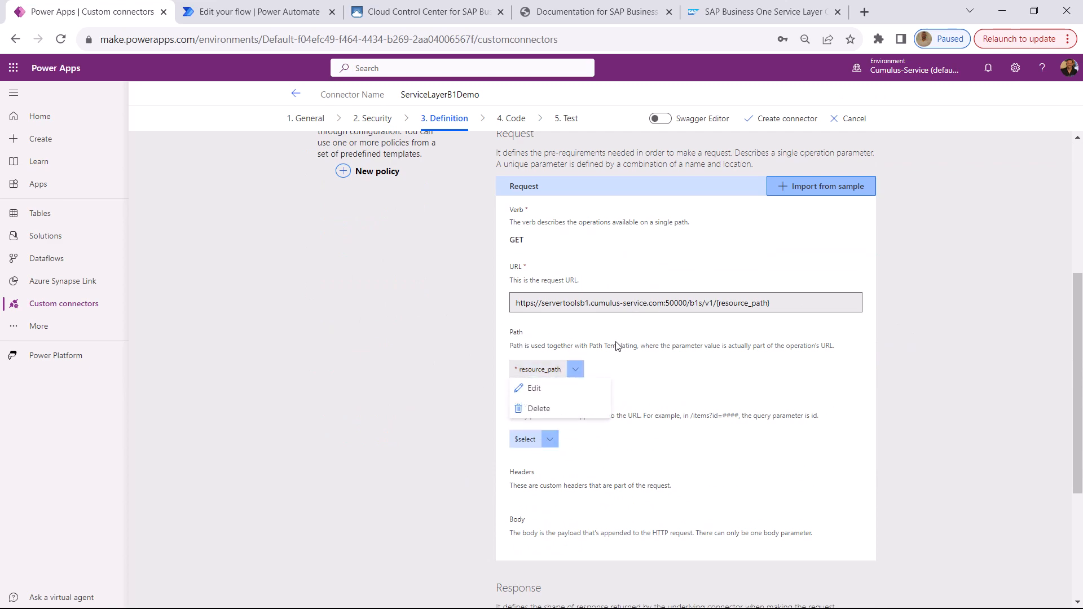
{"action": "left_click", "coordinate": [574, 389]}
{"action": "scroll", "coordinate": [556, 237], "scroll_direction": "down", "scroll_amount": 3}
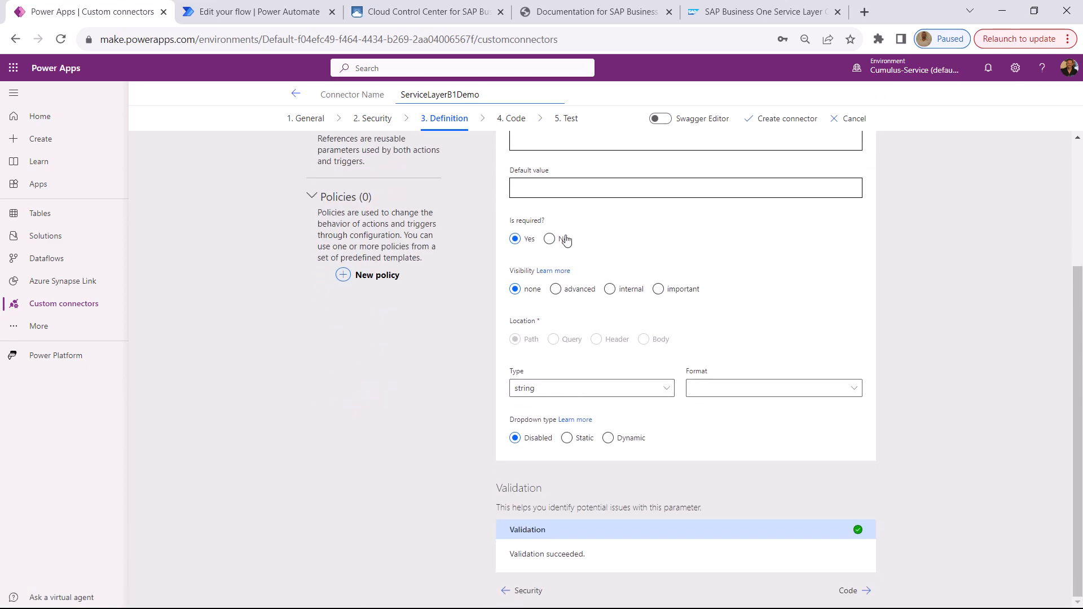
{"action": "left_click", "coordinate": [659, 289]}
{"action": "scroll", "coordinate": [711, 259], "scroll_direction": "up", "scroll_amount": 4}
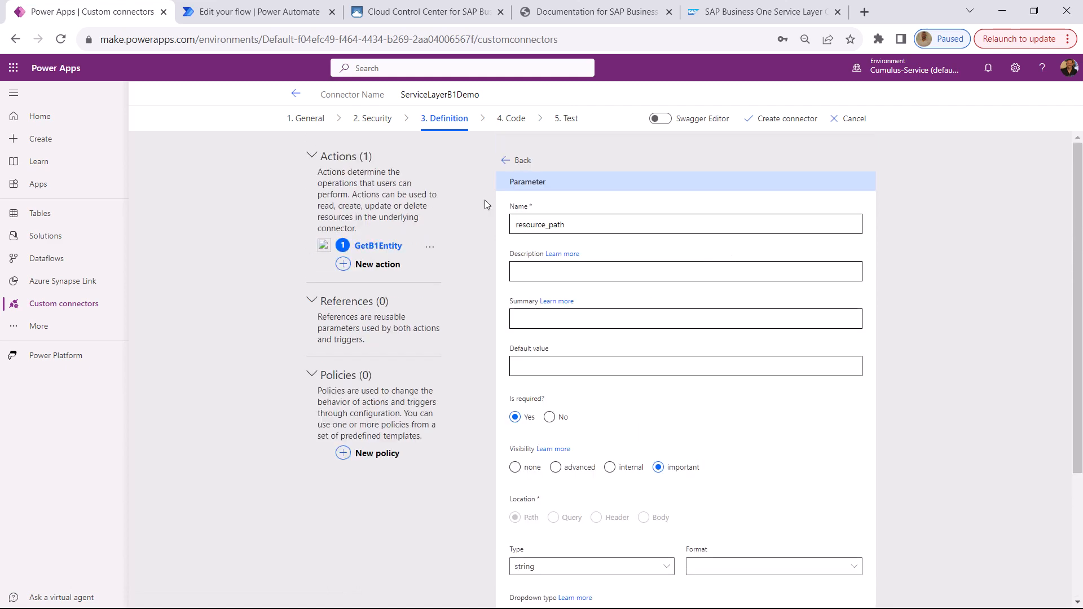
{"action": "left_click", "coordinate": [506, 160]}
Make the $select query parameter required with important visibility and return to the action definition
{"action": "scroll", "coordinate": [558, 395], "scroll_direction": "down", "scroll_amount": 4}
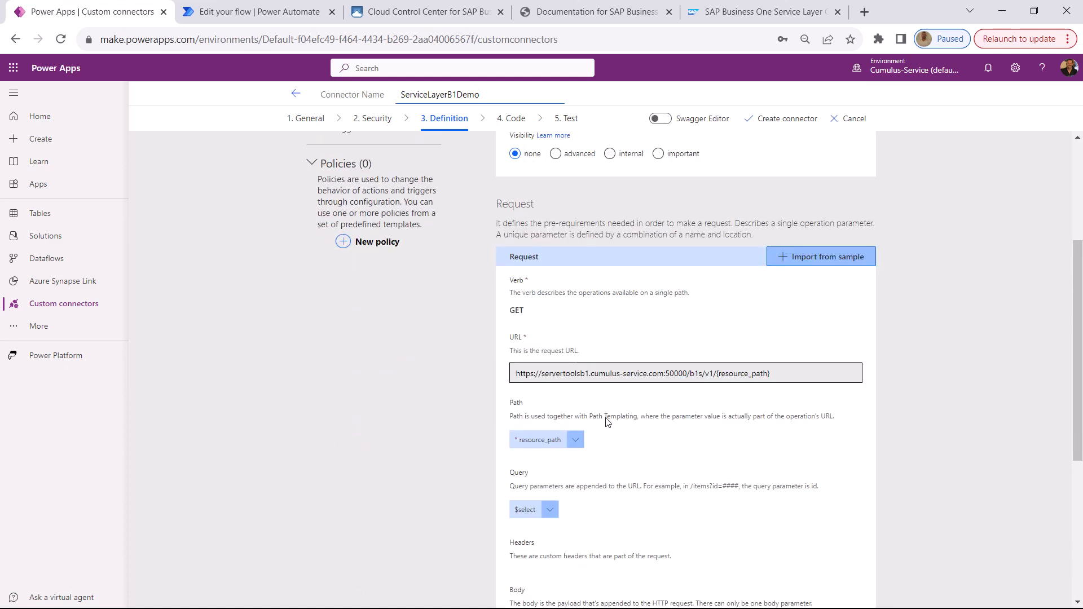
{"action": "left_click", "coordinate": [549, 510]}
{"action": "left_click", "coordinate": [545, 532]}
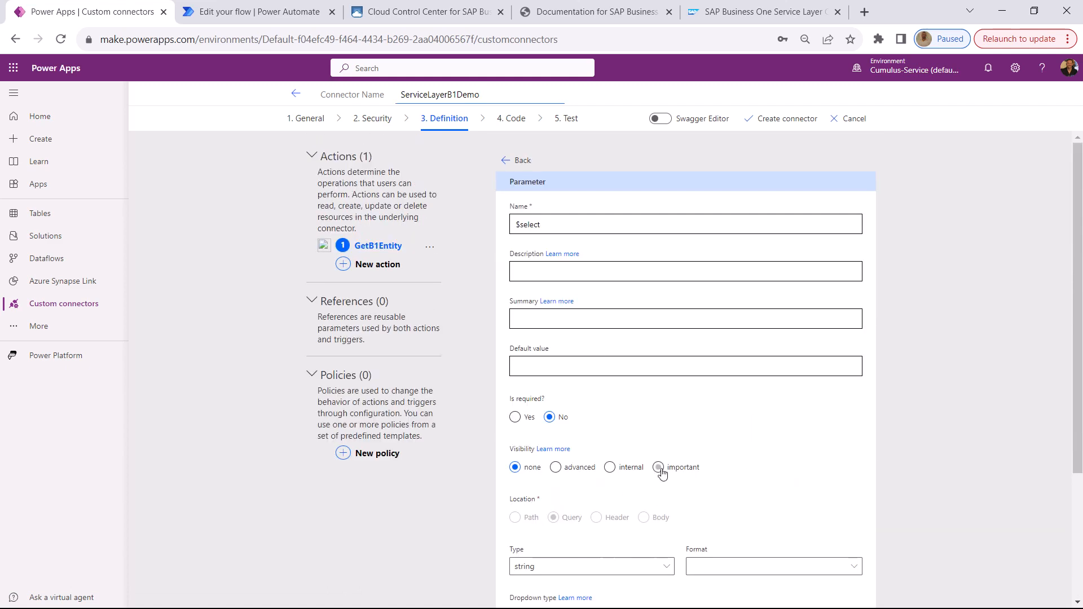
{"action": "left_click", "coordinate": [515, 417]}
{"action": "left_click", "coordinate": [658, 467]}
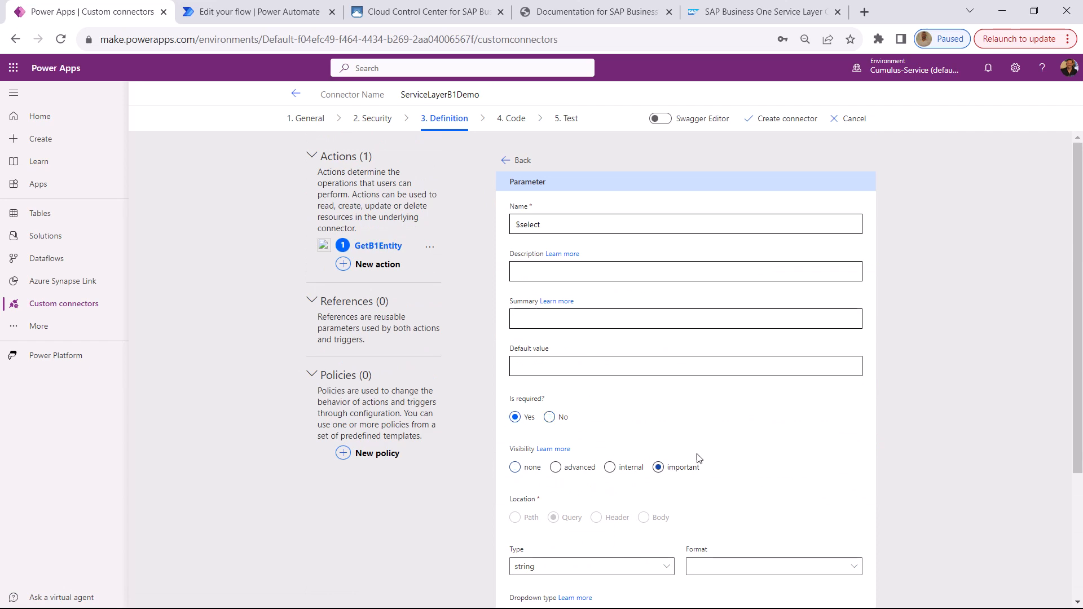
{"action": "scroll", "coordinate": [542, 153], "scroll_direction": "down", "scroll_amount": 3}
{"action": "scroll", "coordinate": [553, 249], "scroll_direction": "up", "scroll_amount": 3}
{"action": "left_click", "coordinate": [518, 161]}
Create the ServiceLayerB1Demo connector, go back to the custom connectors list and refresh the page
{"action": "scroll", "coordinate": [745, 344], "scroll_direction": "down", "scroll_amount": 8}
{"action": "scroll", "coordinate": [751, 347], "scroll_direction": "up", "scroll_amount": 8}
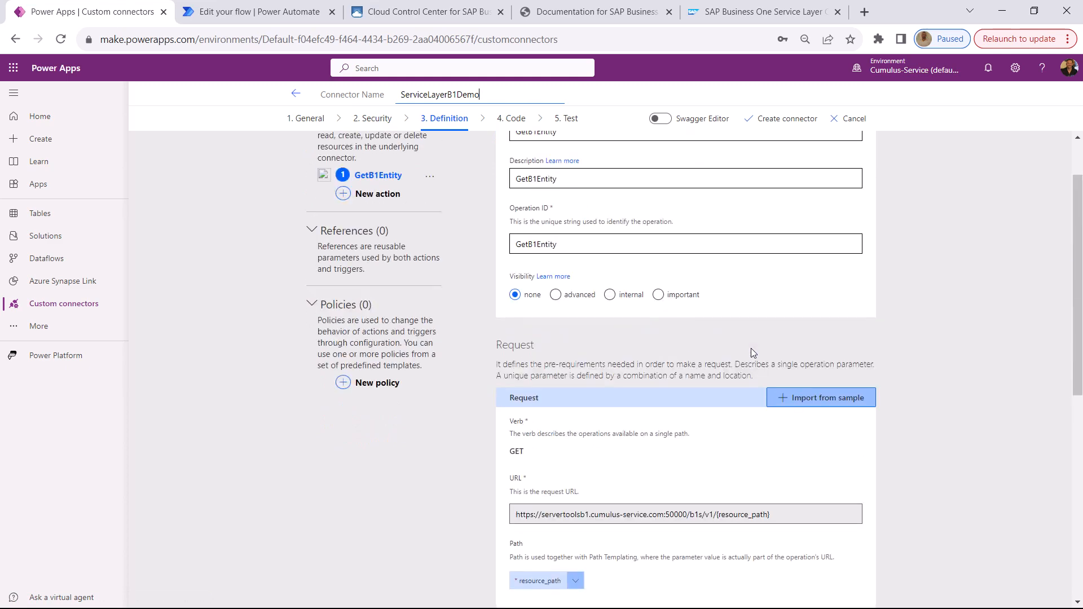
{"action": "left_click", "coordinate": [784, 118]}
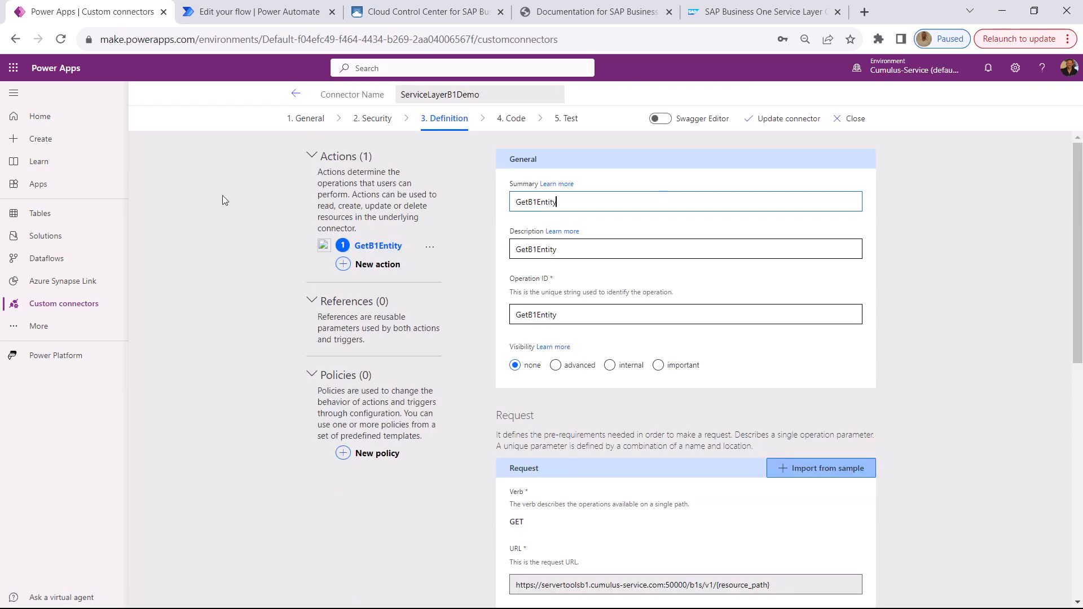
{"action": "left_click", "coordinate": [65, 304]}
{"action": "left_click", "coordinate": [298, 90]}
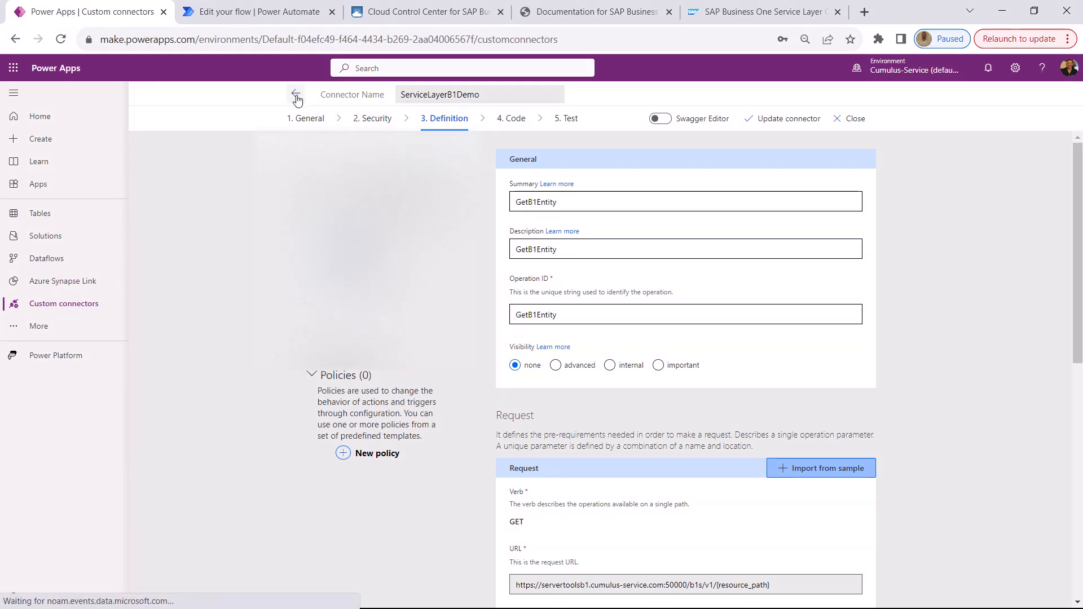
{"action": "left_click", "coordinate": [60, 39]}
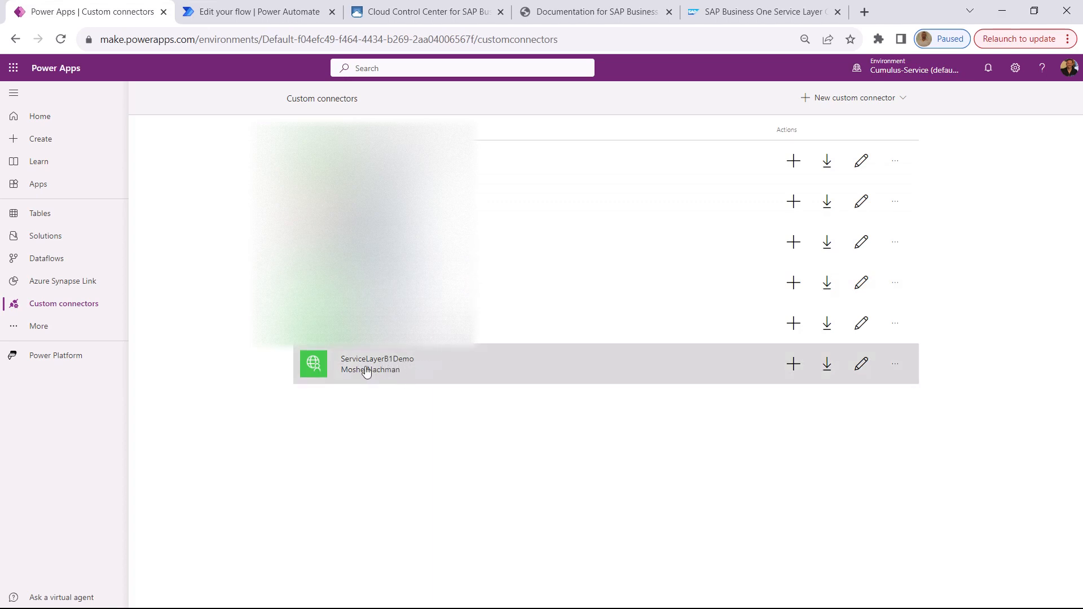
Switch to the Power Automate flow and insert the ServiceLayerB1Demo custom connector's action between FinalCookie and Response
{"action": "left_click", "coordinate": [333, 5]}
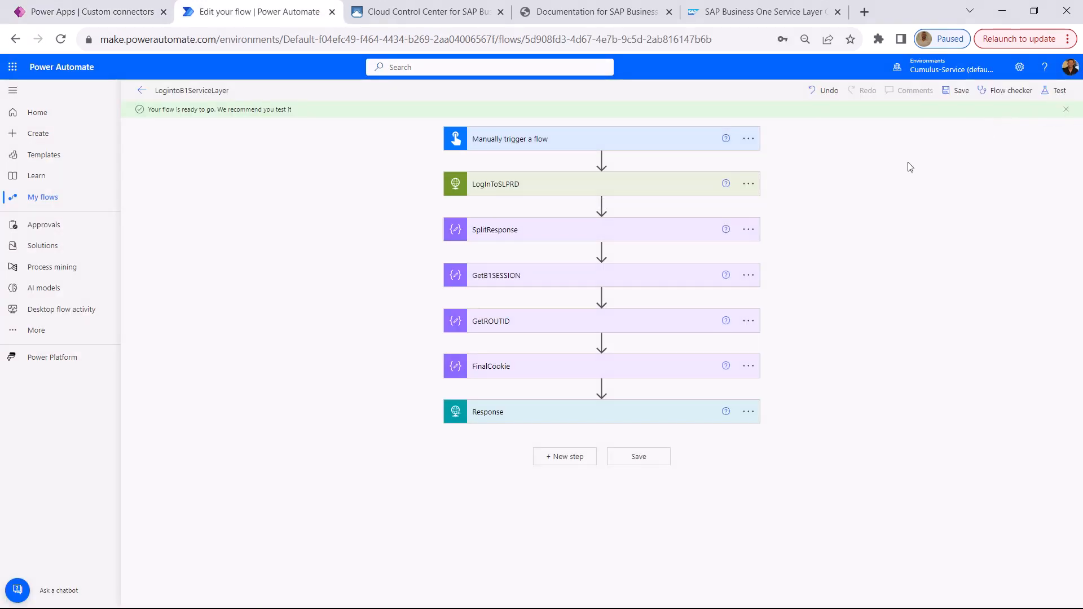
{"action": "left_click", "coordinate": [596, 388]}
{"action": "left_click", "coordinate": [590, 401]}
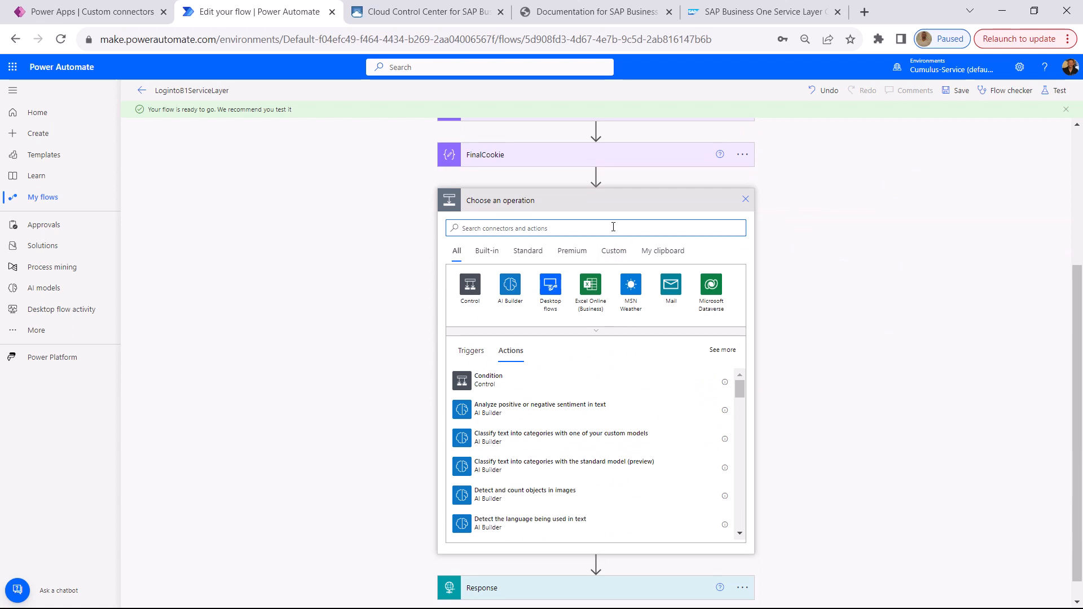
{"action": "left_click", "coordinate": [614, 251]}
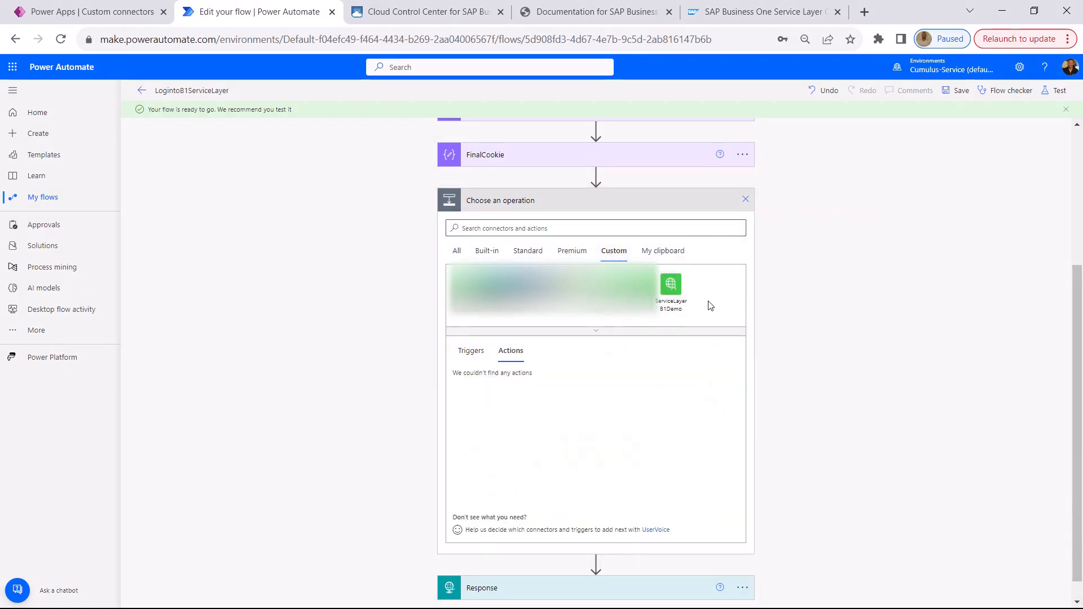
{"action": "left_click", "coordinate": [679, 288]}
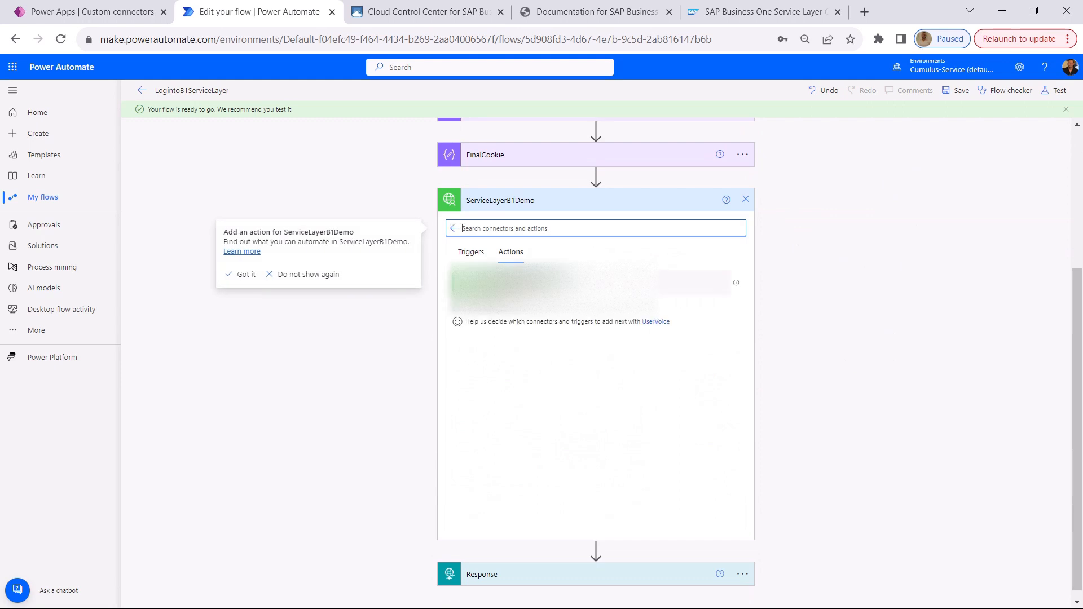
{"action": "left_click", "coordinate": [700, 285]}
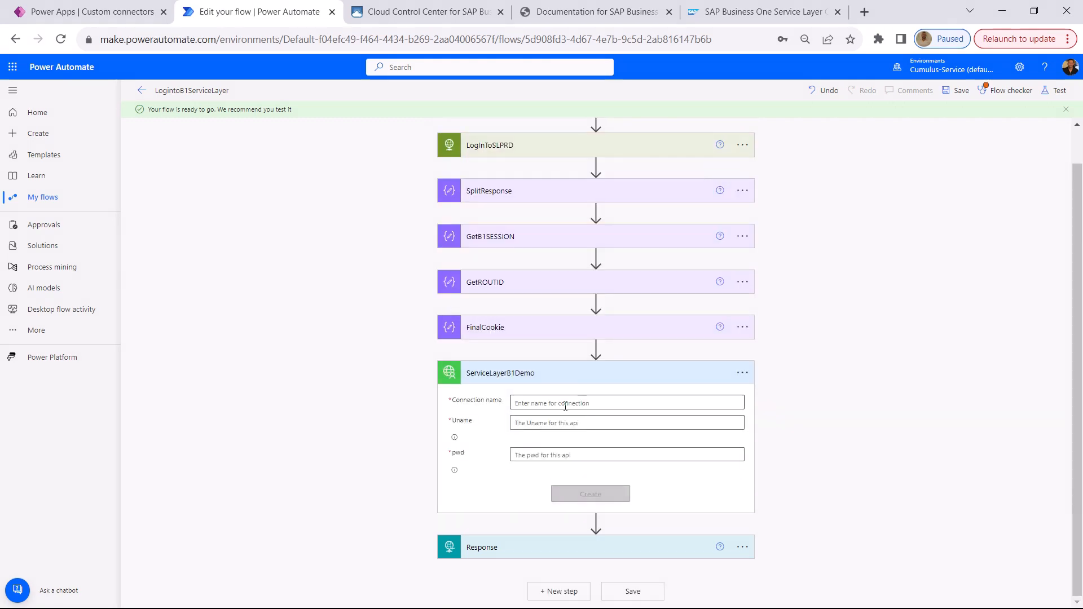
Name the new ServiceLayerB1Demo connection Demo_SL
{"action": "type", "text": "Dem"}
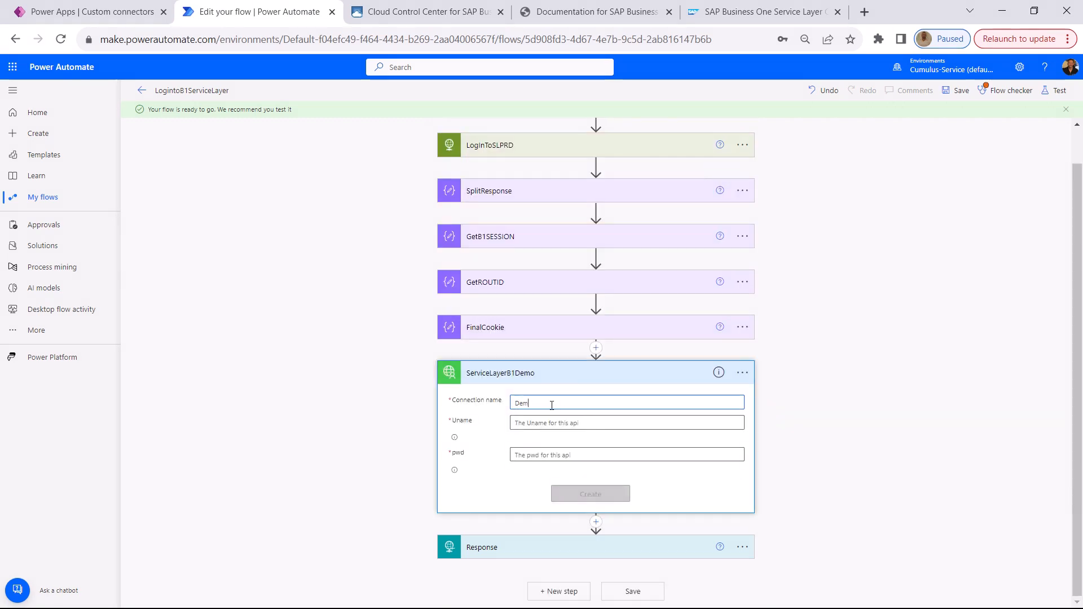
{"action": "type", "text": "o_SL"}
{"action": "key", "text": "Tab"}
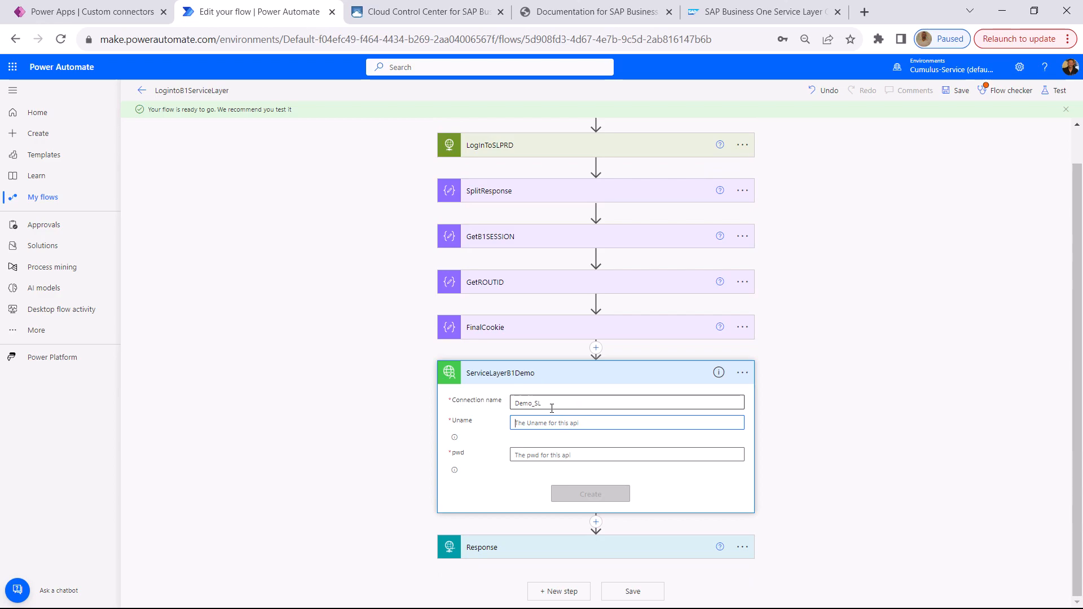
Copy the login user name and password from Postman's Login-Connection String request into Uname and pwd, and create the connection
{"action": "key", "text": "alt+Tab"}
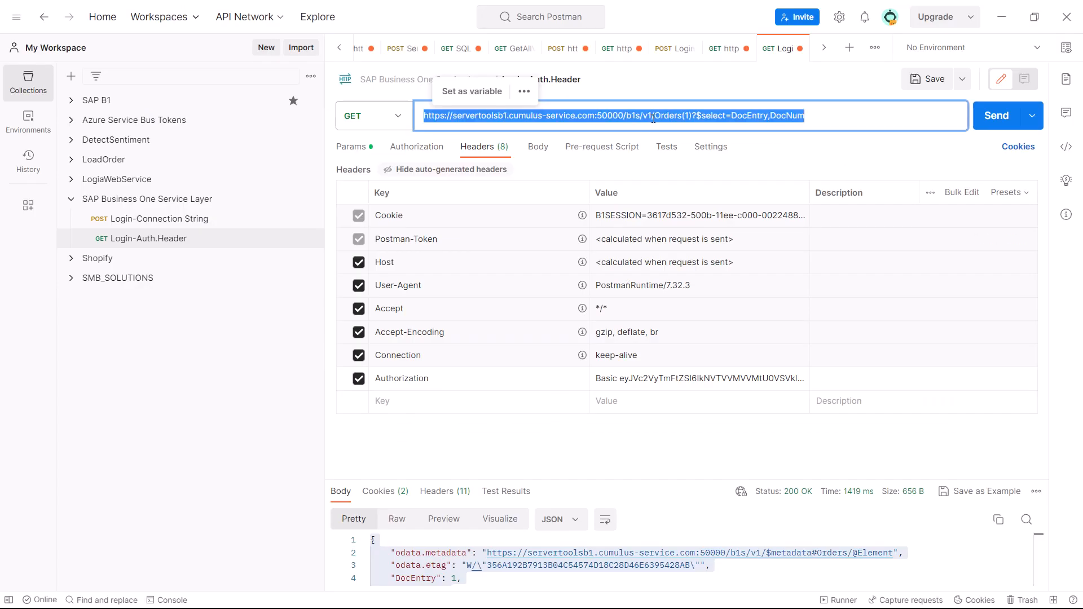
{"action": "left_click", "coordinate": [670, 48]}
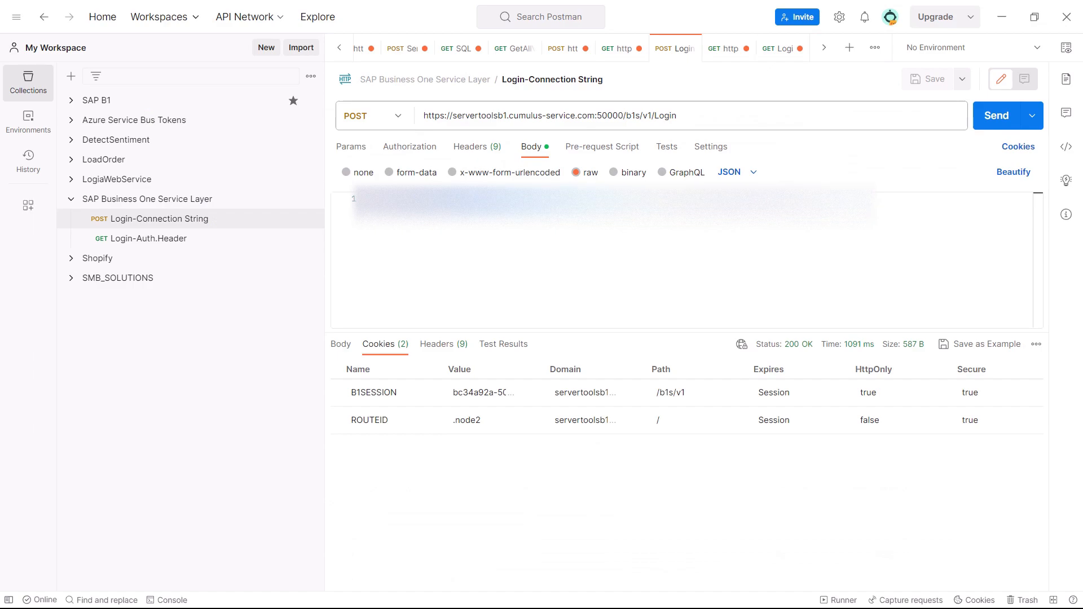
{"action": "key", "text": "alt+Tab"}
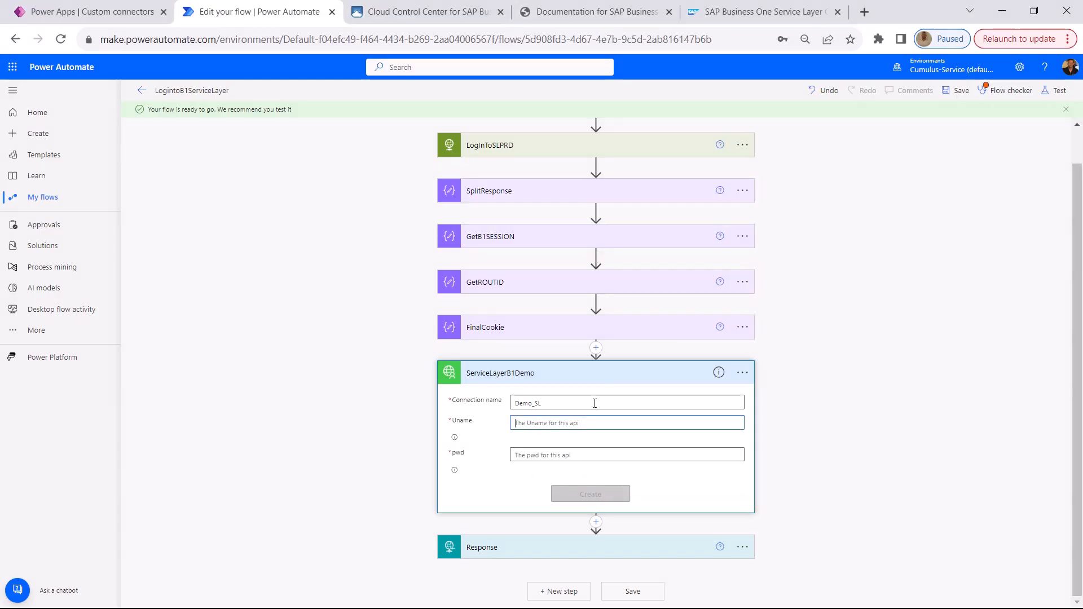
{"action": "key", "text": "alt+Tab"}
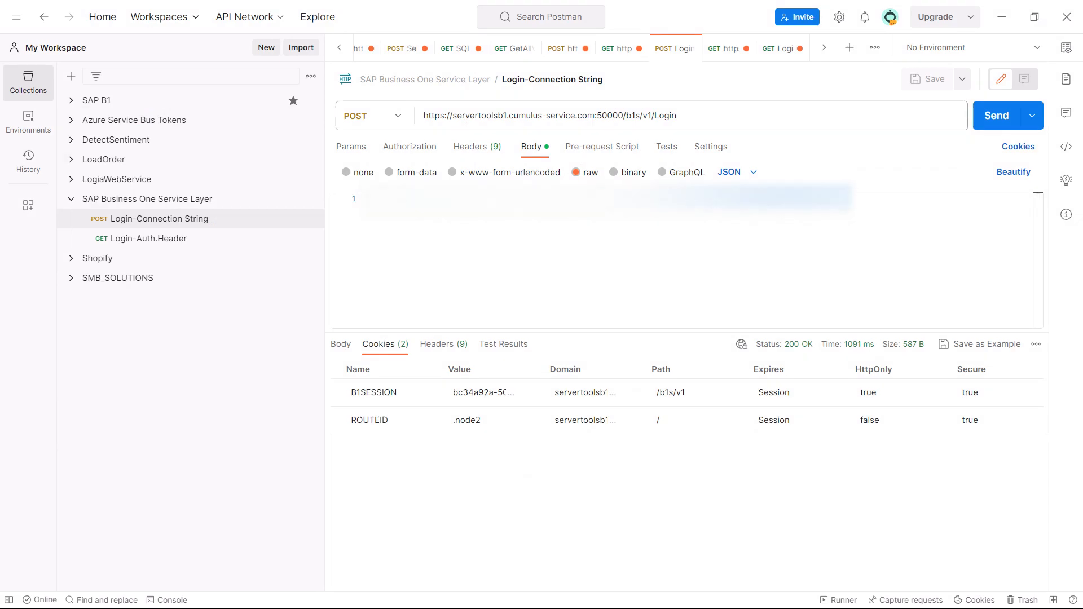
{"action": "key", "text": "alt+Tab"}
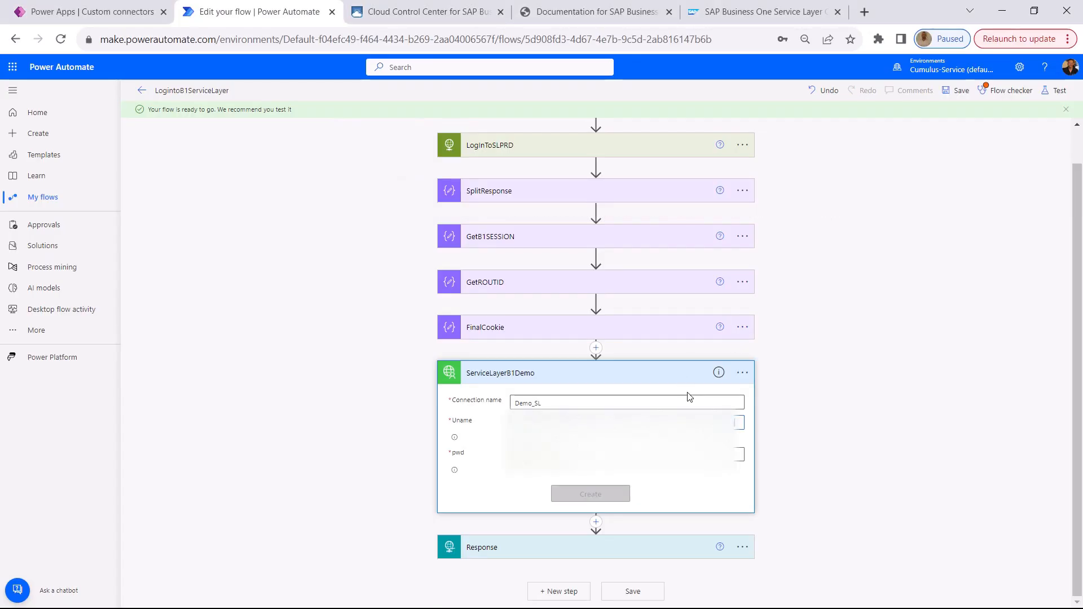
{"action": "key", "text": "alt+Tab"}
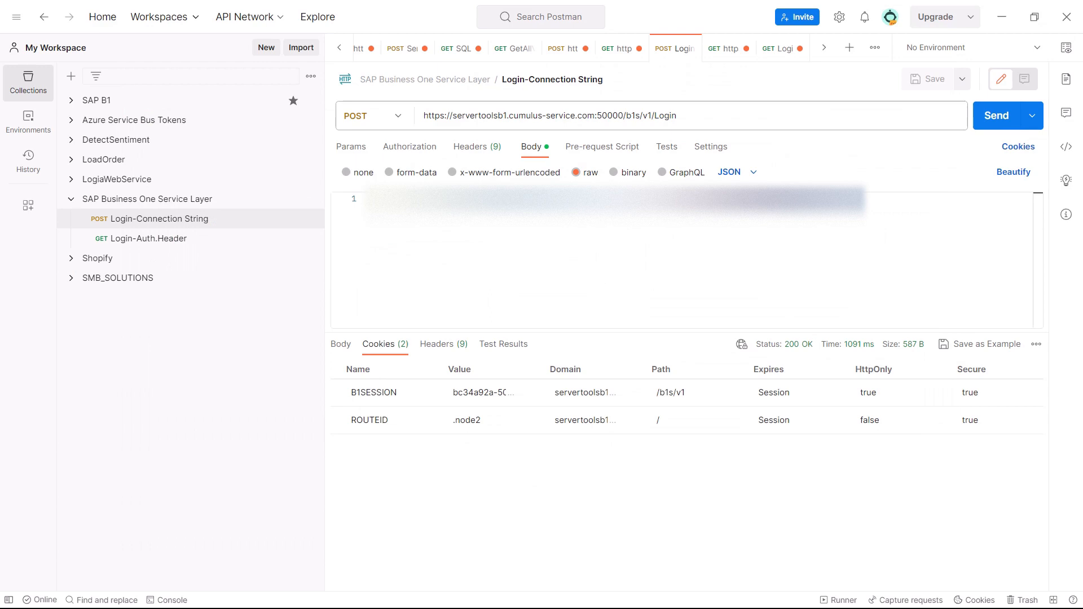
{"action": "key", "text": "alt+Tab"}
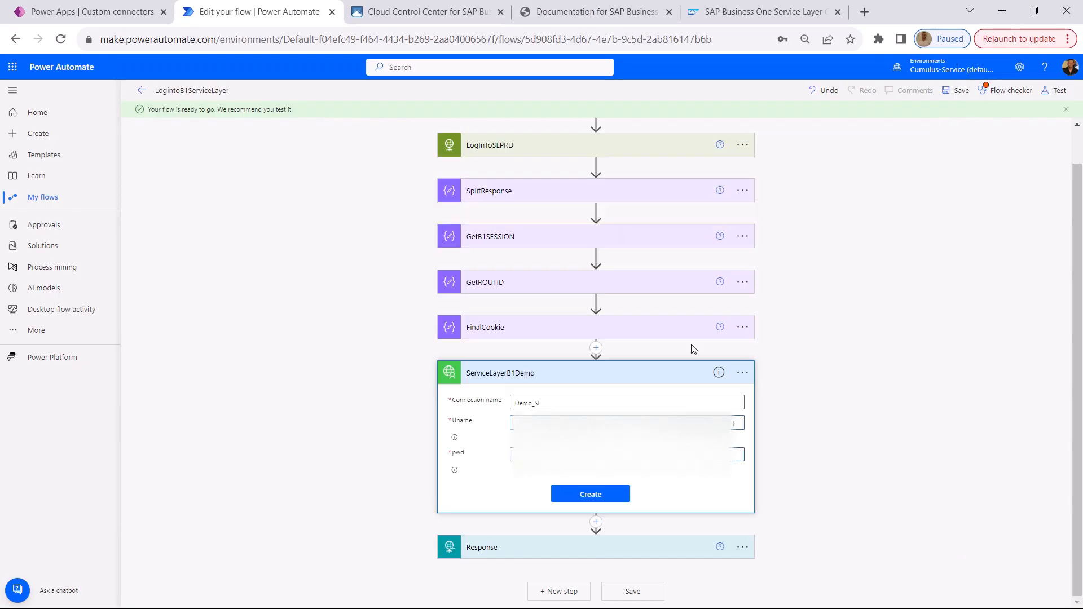
{"action": "left_click", "coordinate": [625, 493]}
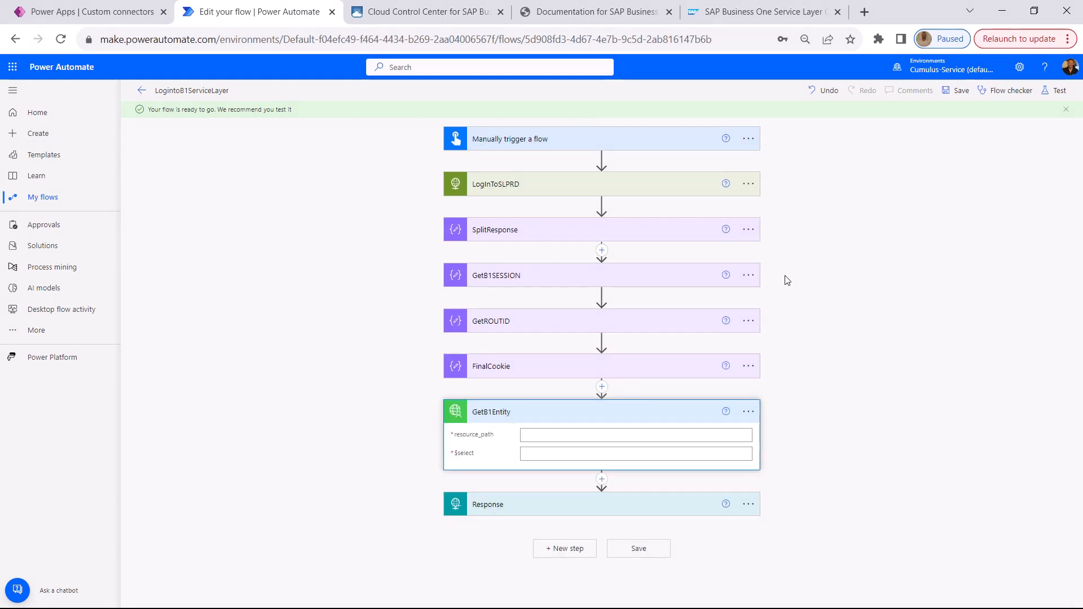
Set the GetB1Entity action's resource_path to Orders(1) and $select to *, and save the flow
{"action": "left_click", "coordinate": [577, 430]}
{"action": "type", "text": "Or"}
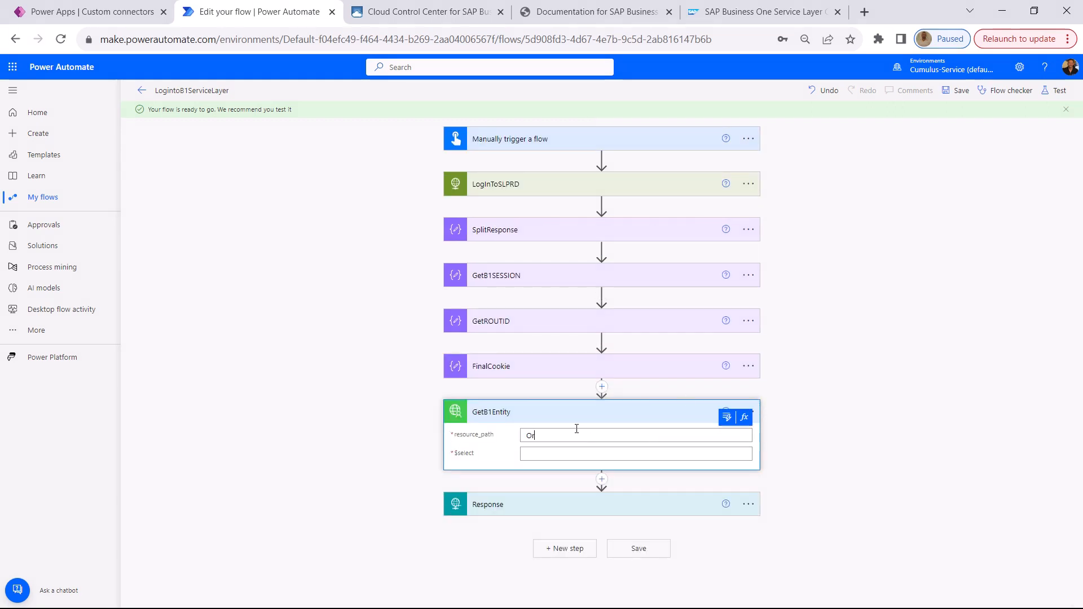
{"action": "type", "text": "ders(1)="}
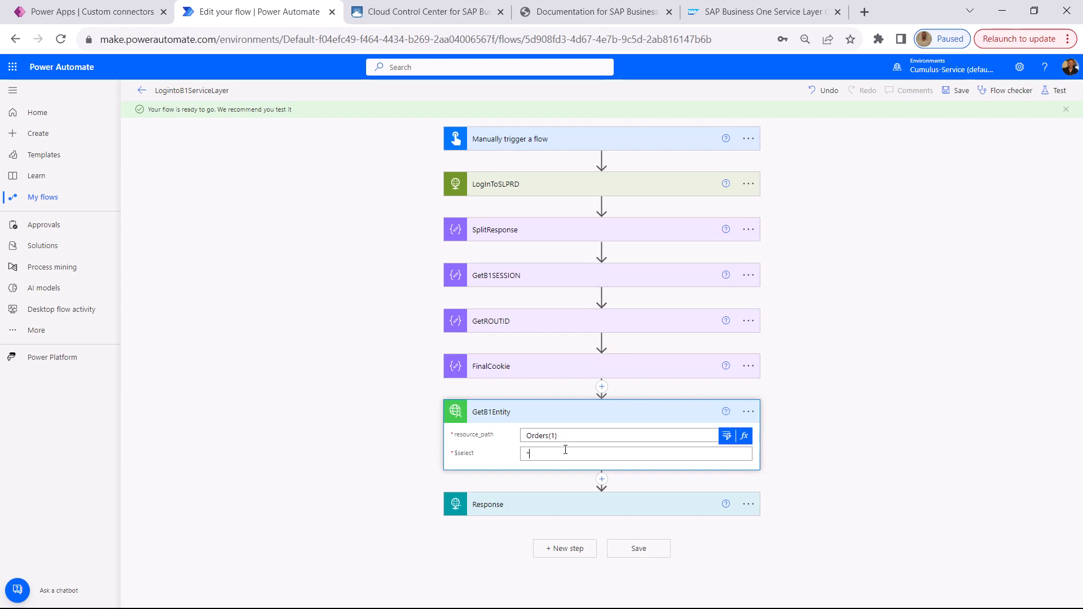
{"action": "left_click", "coordinate": [959, 92]}
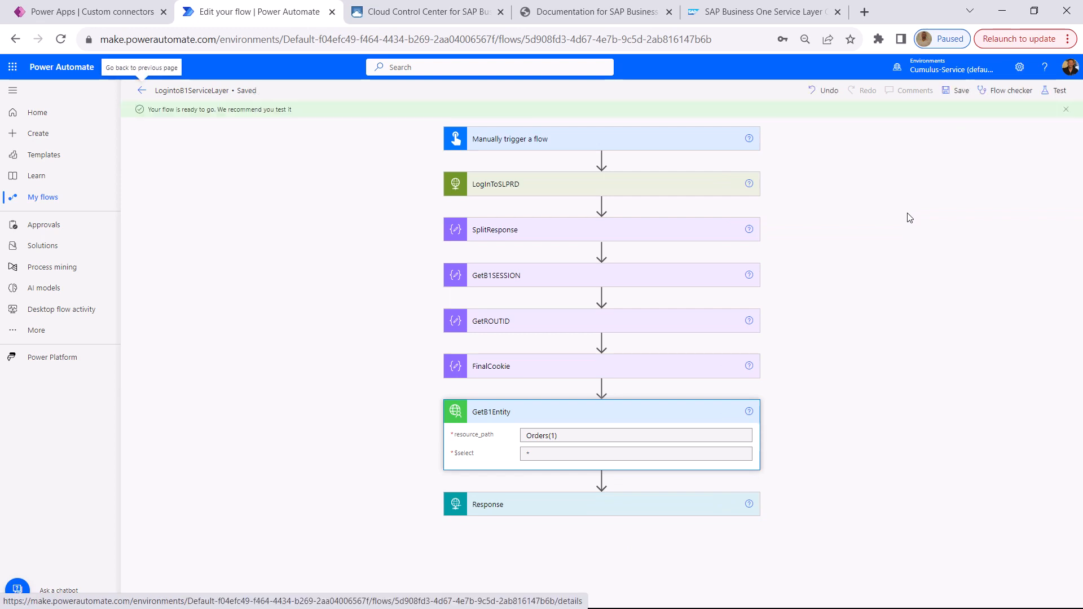
Run a test of the LogintoB1ServiceLayer flow and open its run details
{"action": "left_click", "coordinate": [1069, 92]}
{"action": "left_click", "coordinate": [932, 591]}
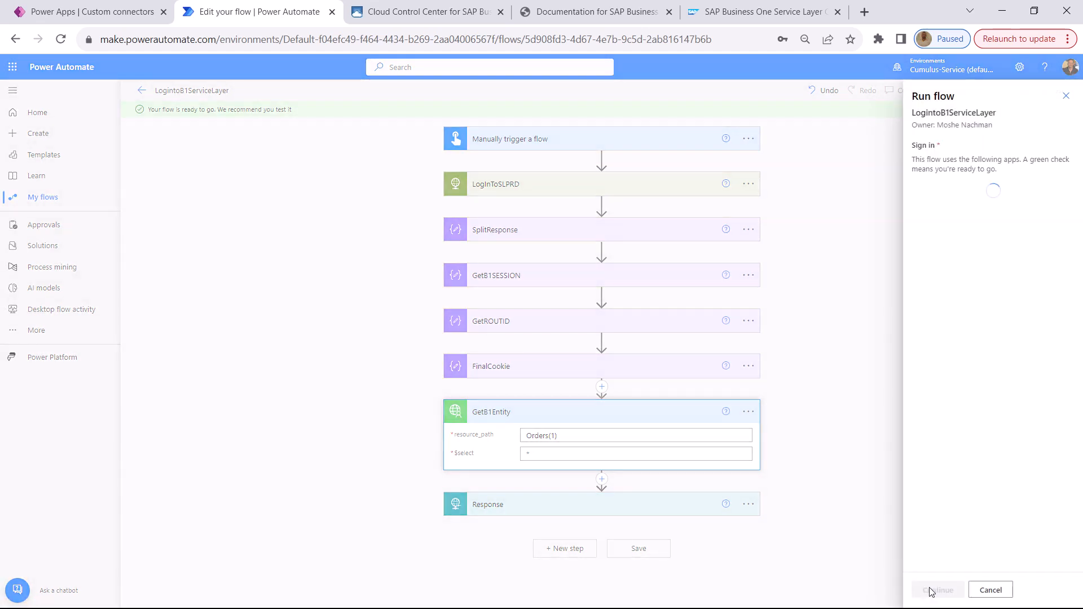
{"action": "left_click", "coordinate": [932, 590]}
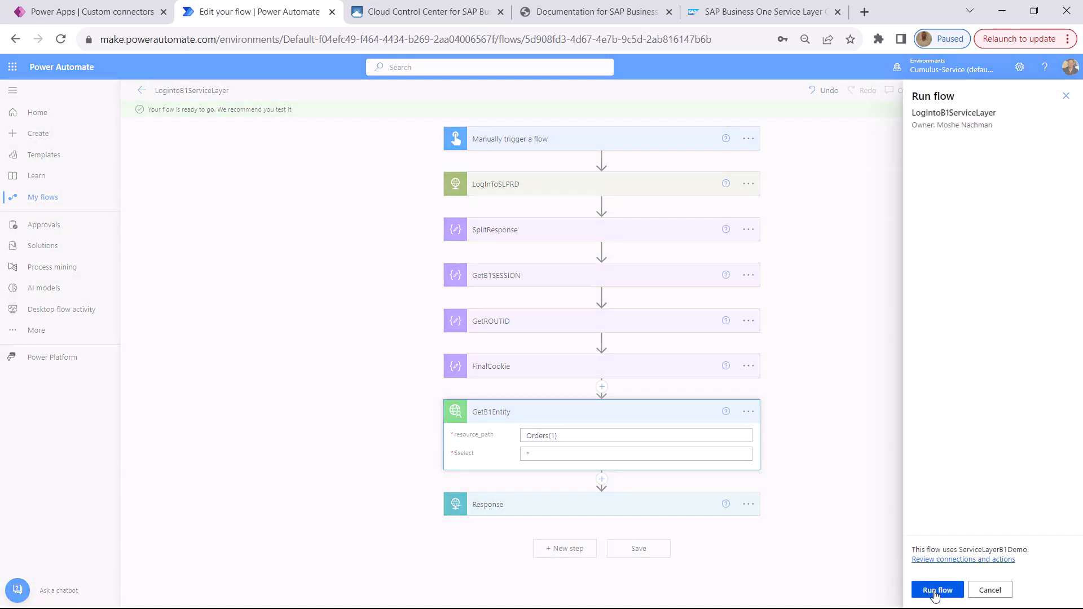
{"action": "left_click", "coordinate": [934, 590]}
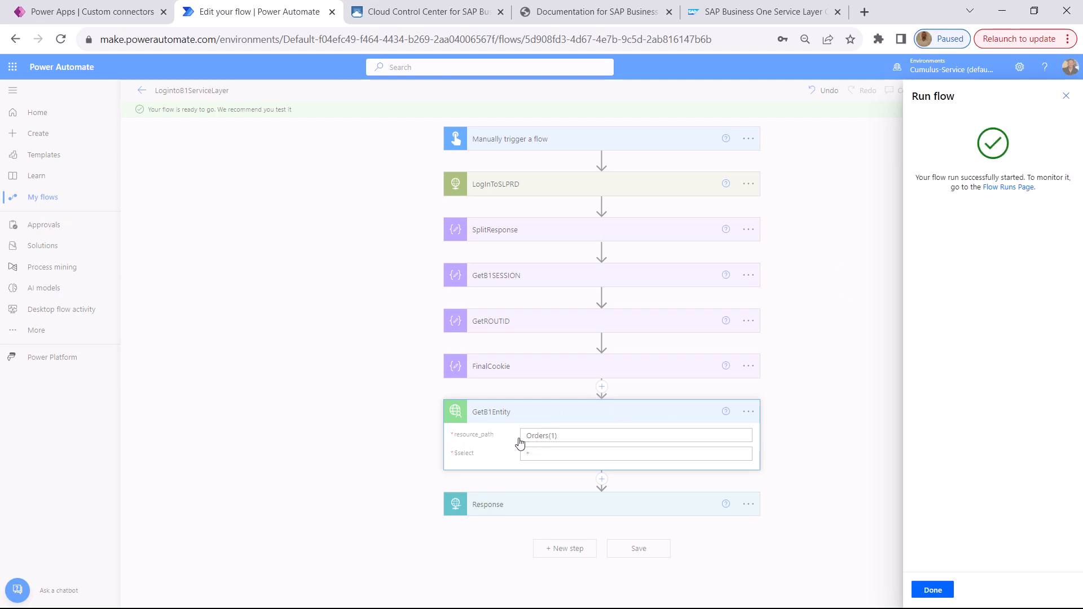
{"action": "left_click", "coordinate": [933, 590]}
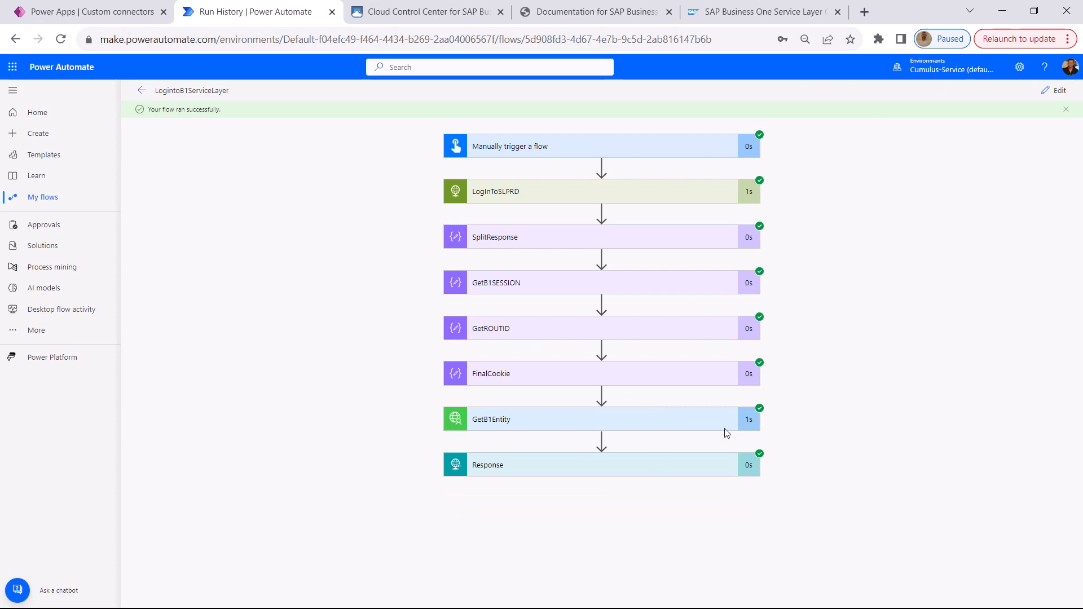
Examine the inputs and raw outputs of the GetB1Entity action in the flow run, and close the raw output view
{"action": "left_click", "coordinate": [623, 420]}
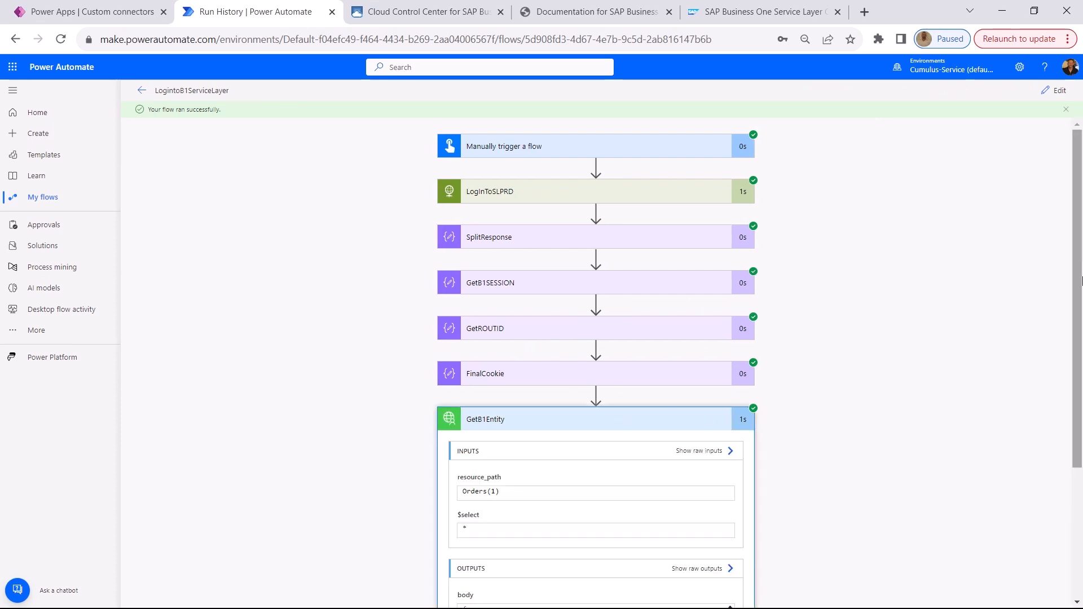
{"action": "scroll", "coordinate": [477, 249], "scroll_direction": "down", "scroll_amount": 3}
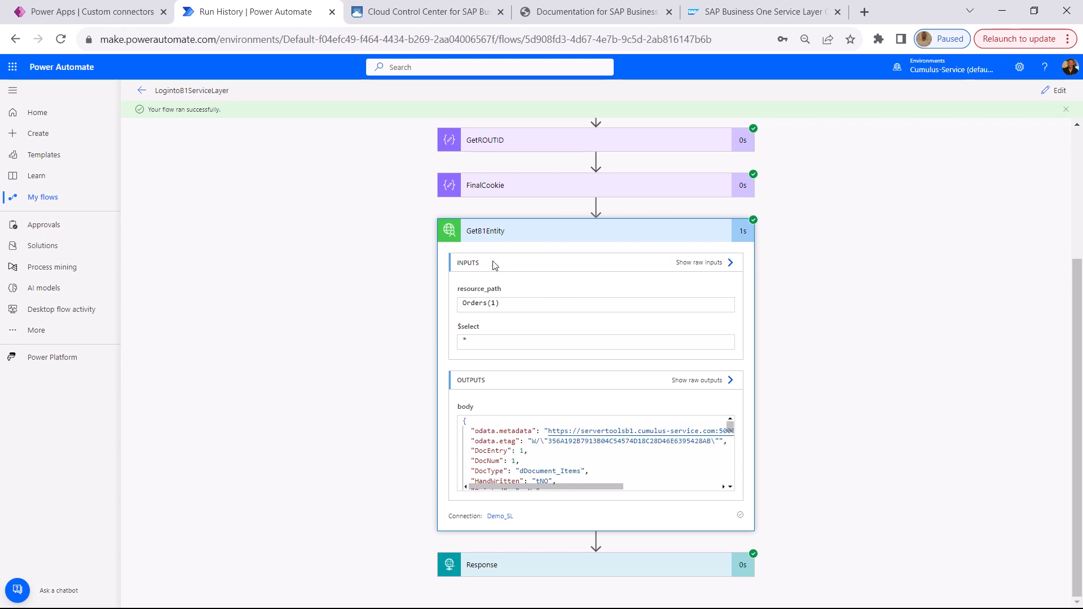
{"action": "left_click", "coordinate": [698, 380]}
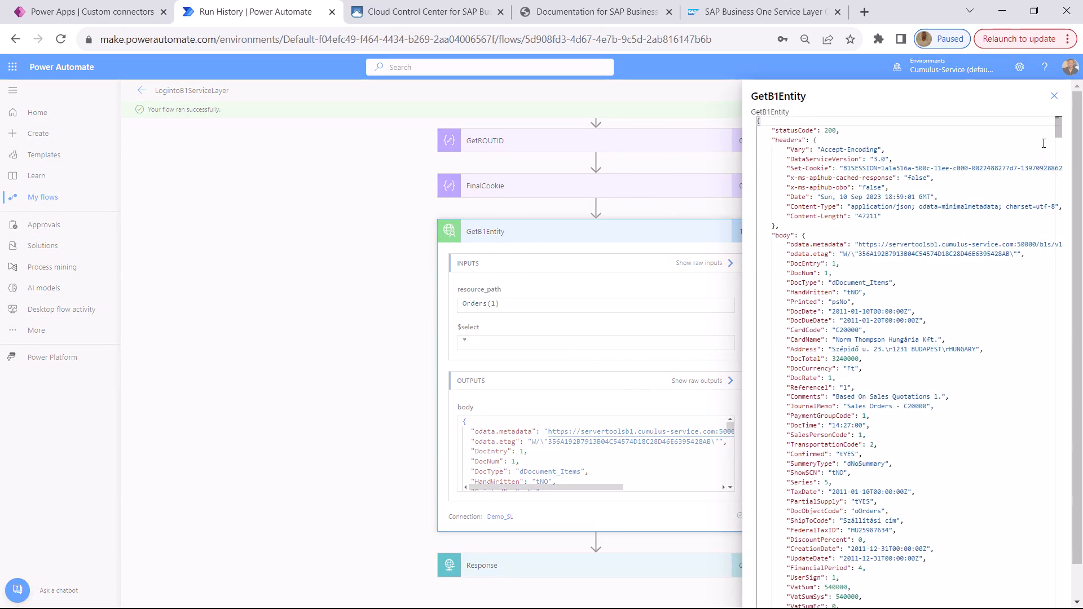
{"action": "left_click", "coordinate": [1054, 96]}
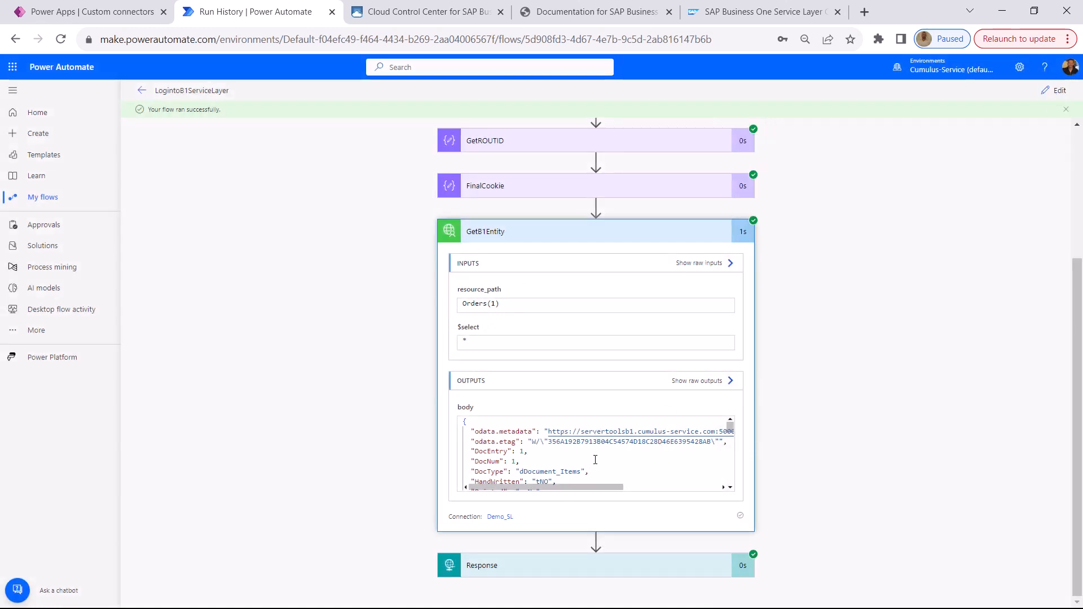
{"action": "left_click", "coordinate": [697, 381]}
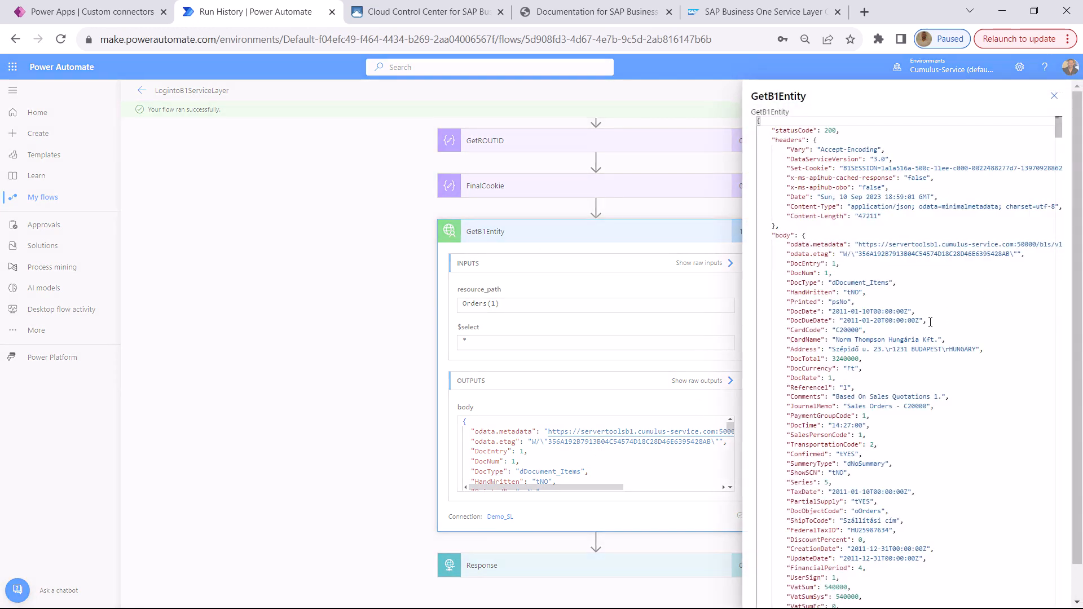
{"action": "left_click", "coordinate": [1054, 96]}
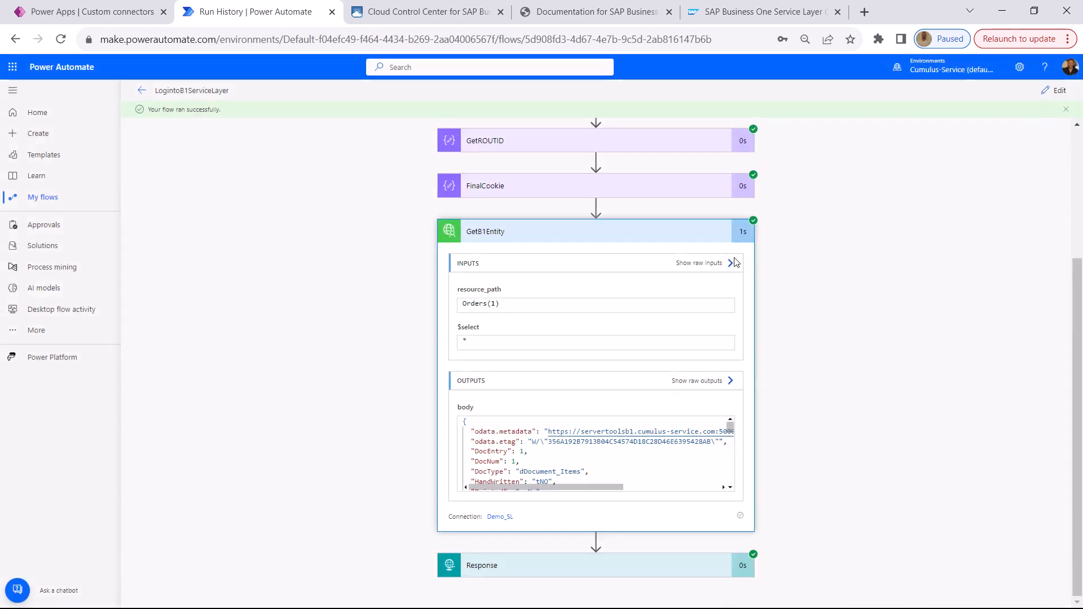